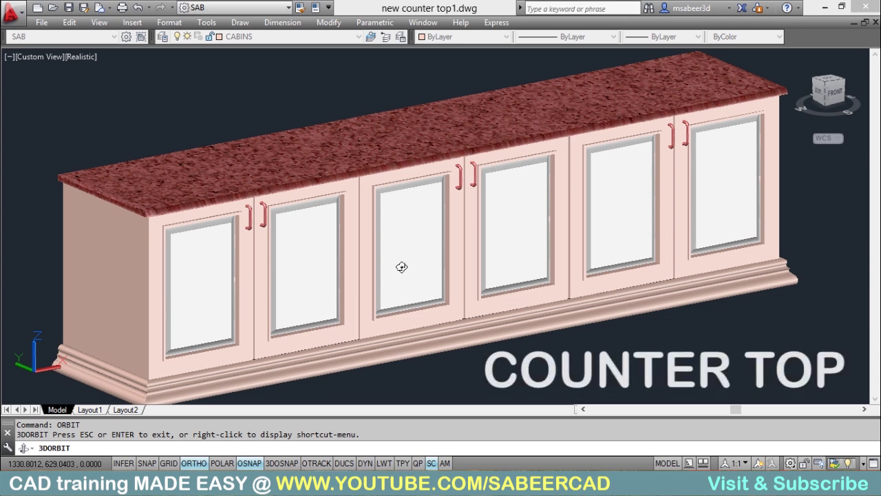
- Examine the finished counter top model from several angles, including its slab, handles, cabinets, skirting and overall dimensions
left_click_drag(353, 268, 299, 275)
scroll(298, 271, "up", 5)
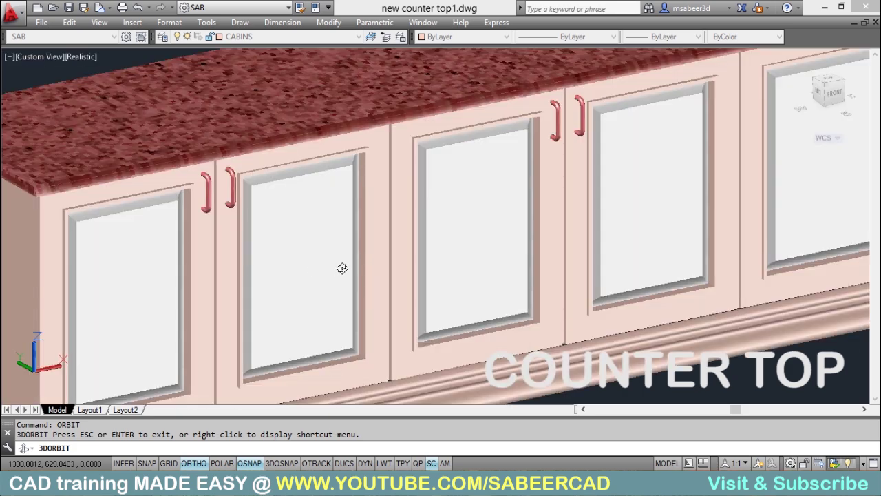
left_click_drag(420, 248, 386, 272)
scroll(323, 252, "down", 5)
scroll(309, 251, "up", 3)
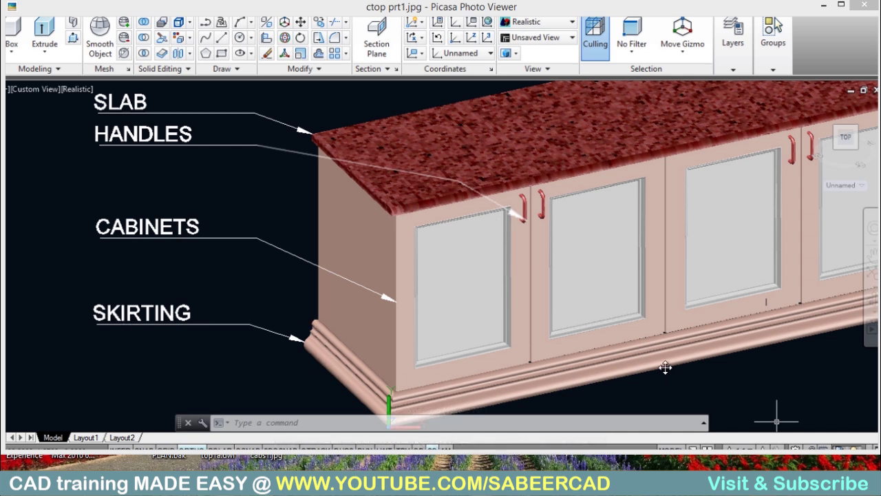
key("Escape")
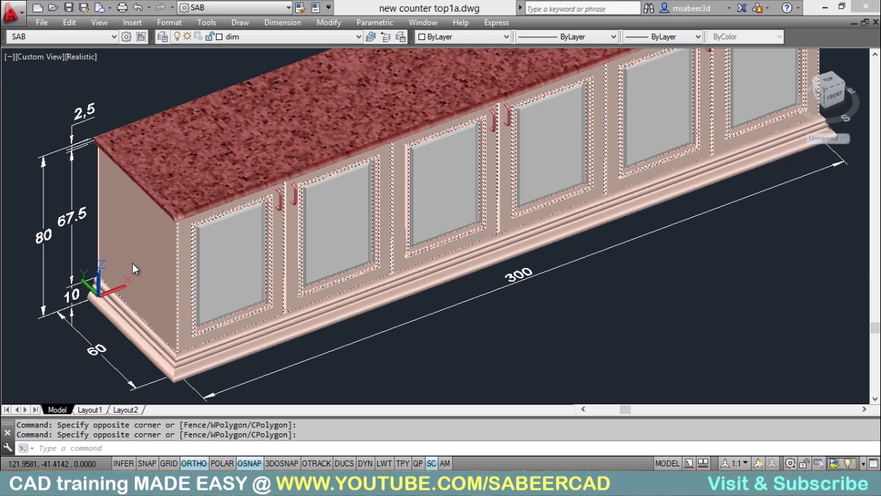
key("Escape")
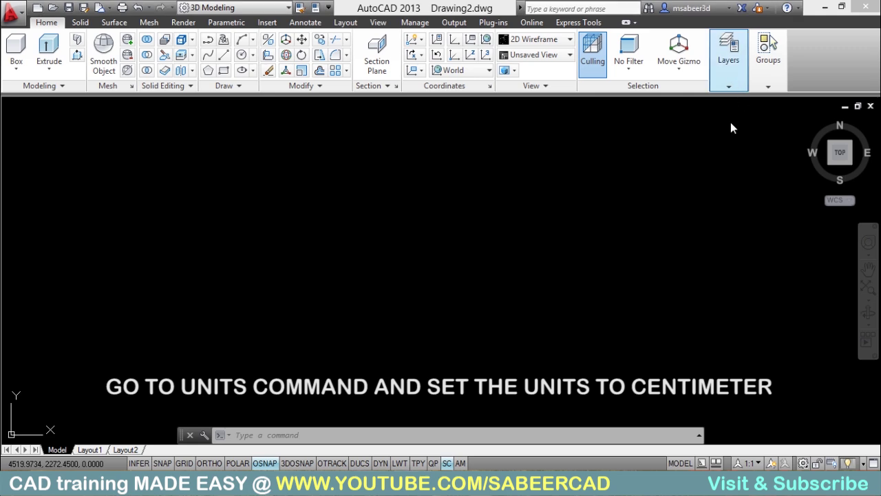
- Make CABINS the current layer for the new drawing
left_click(732, 86)
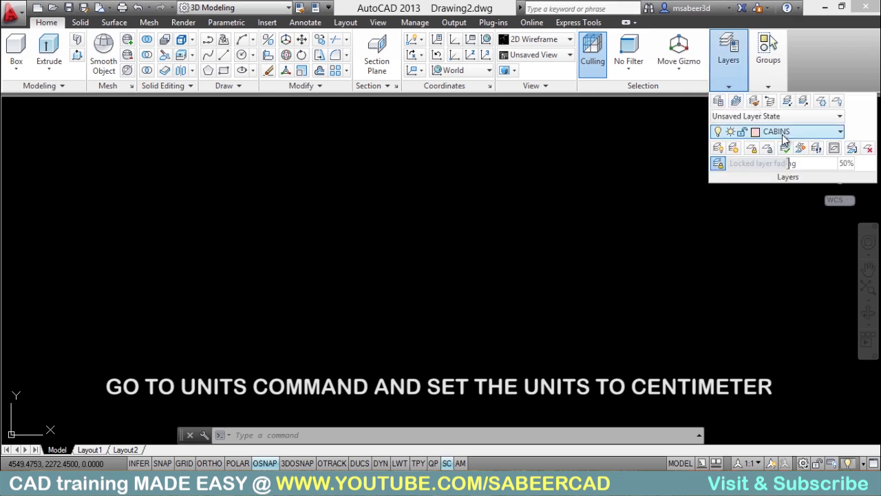
left_click(785, 133)
left_click(783, 164)
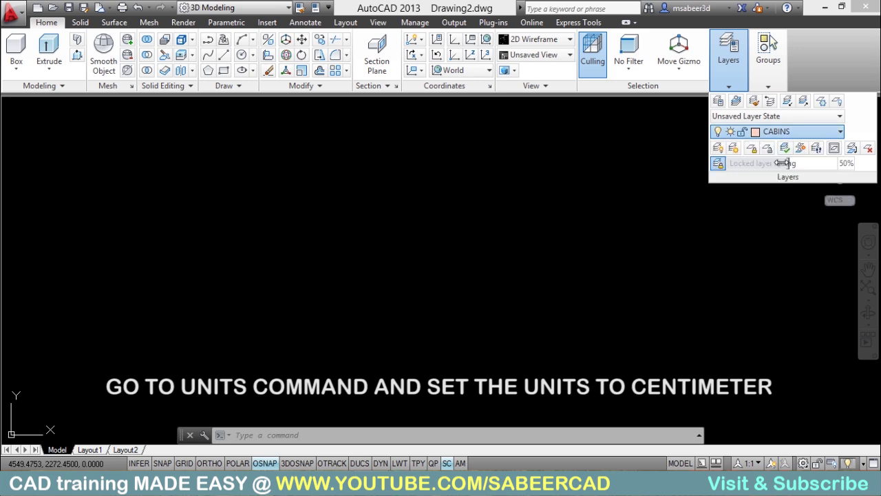
left_click(627, 168)
left_click(578, 203)
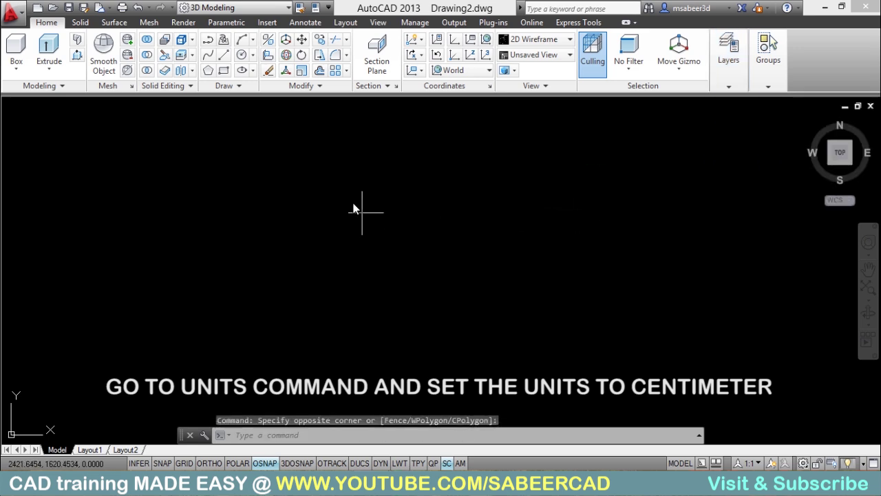
- Draw a rectangle with a length of 300 and a width of 60 using the Dimensions option
left_click(225, 73)
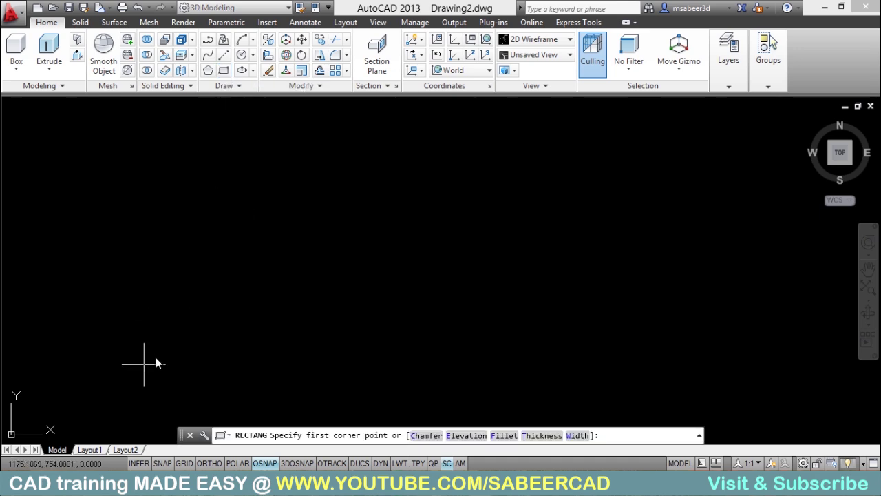
left_click(151, 382)
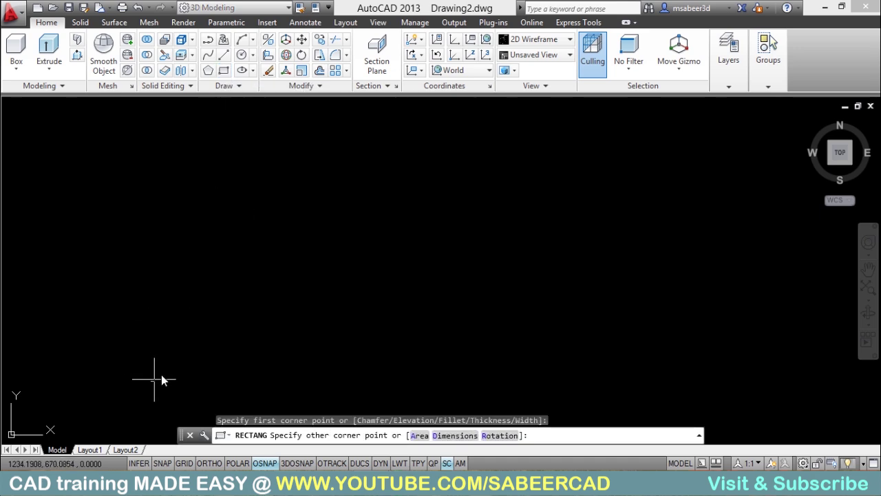
left_click(454, 436)
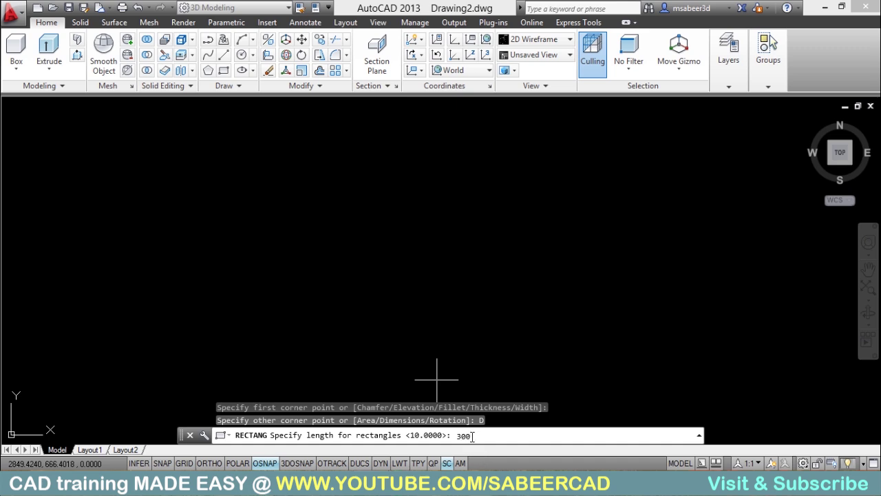
type("300")
key("Return")
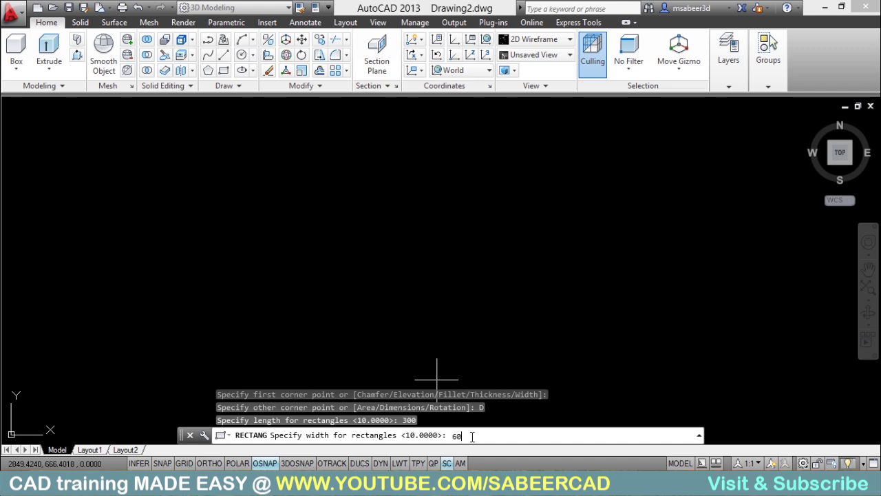
key("Return")
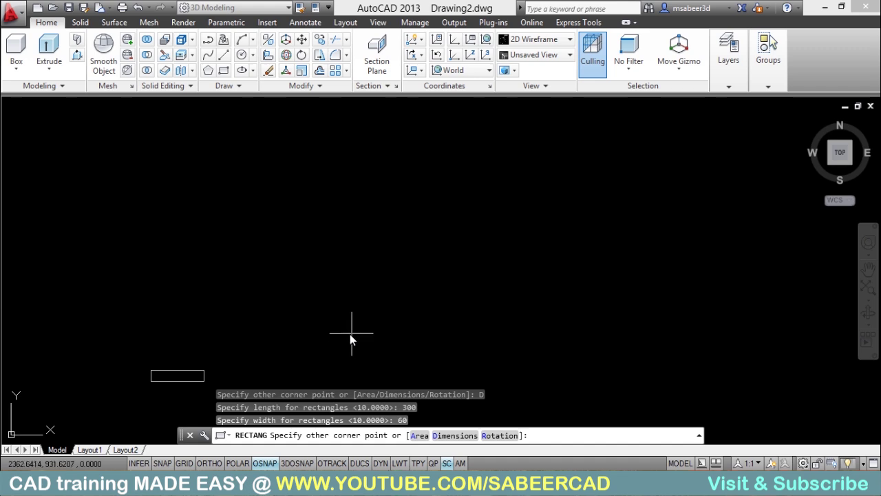
left_click(218, 360)
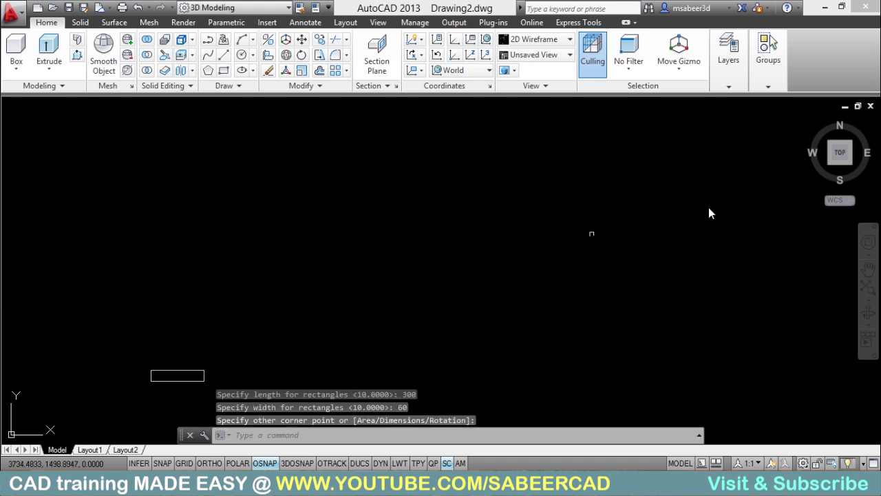
- Extrude the rectangle to a height of 67.5 to form the cabinet body
mouse_move(826, 171)
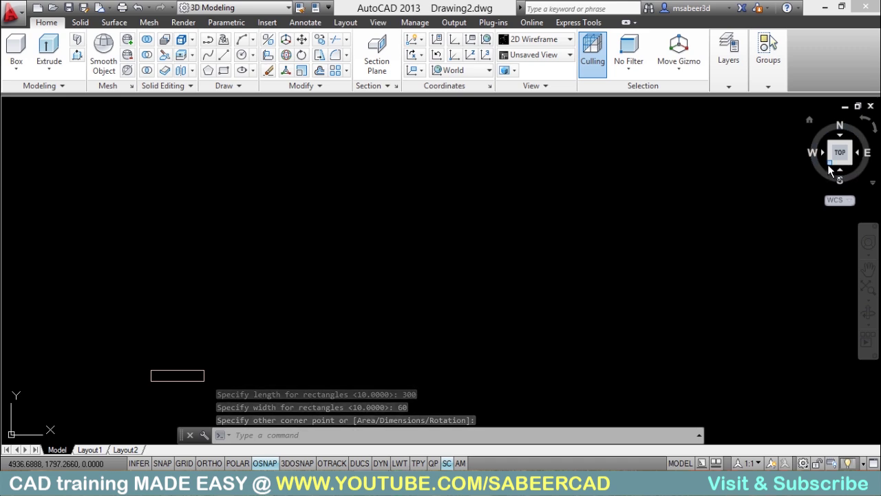
left_click(829, 166)
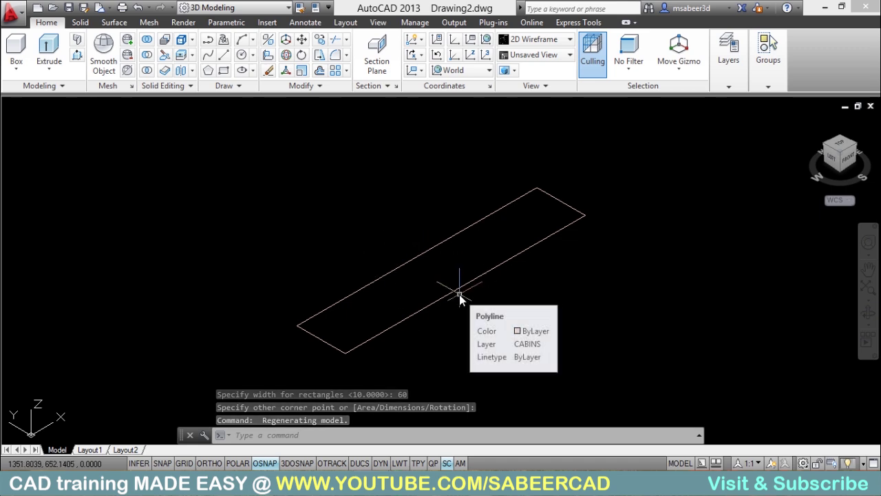
left_click(37, 70)
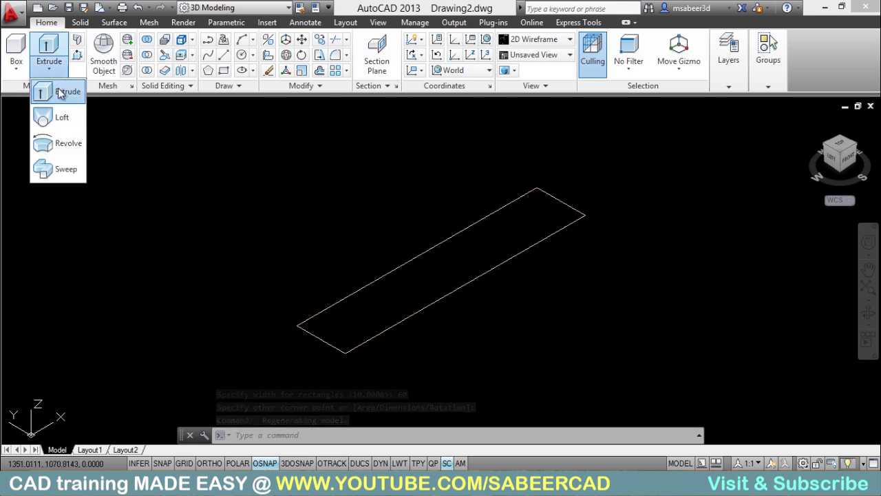
left_click(63, 95)
left_click(443, 297)
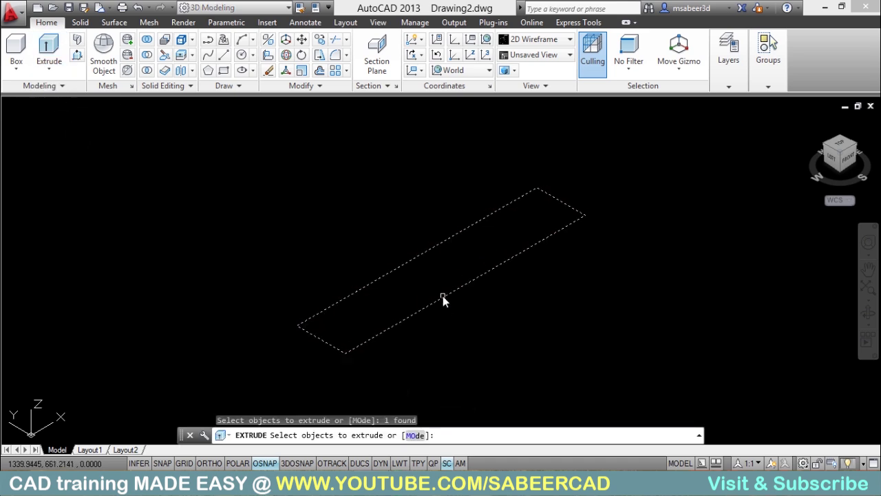
key("Return")
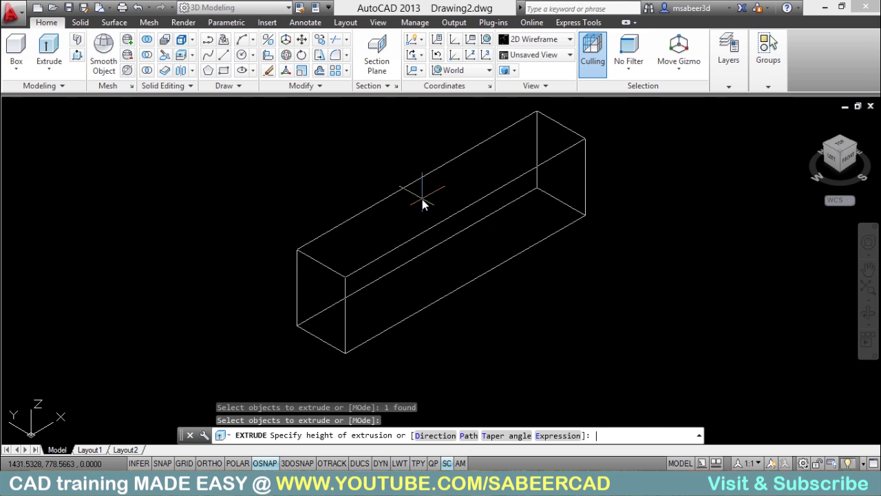
type("67.5")
key("Return")
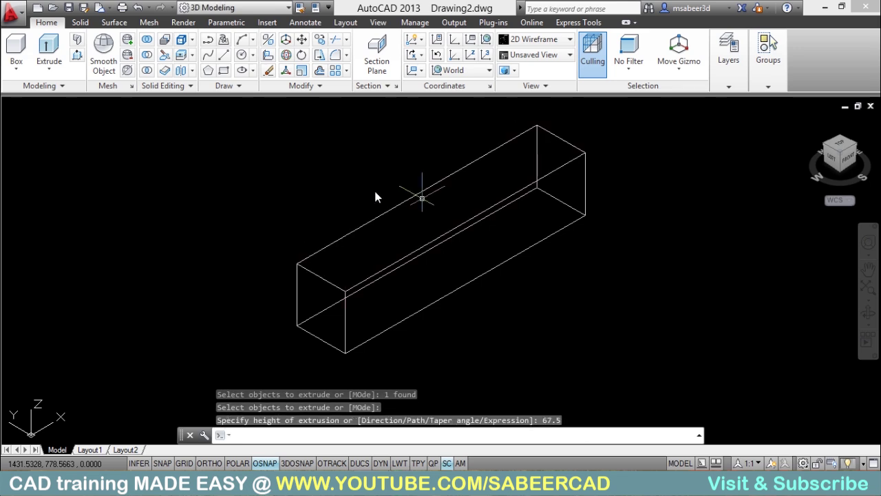
- Switch the coordinate system from World to the Front UCS
scroll(382, 290, "down", 2)
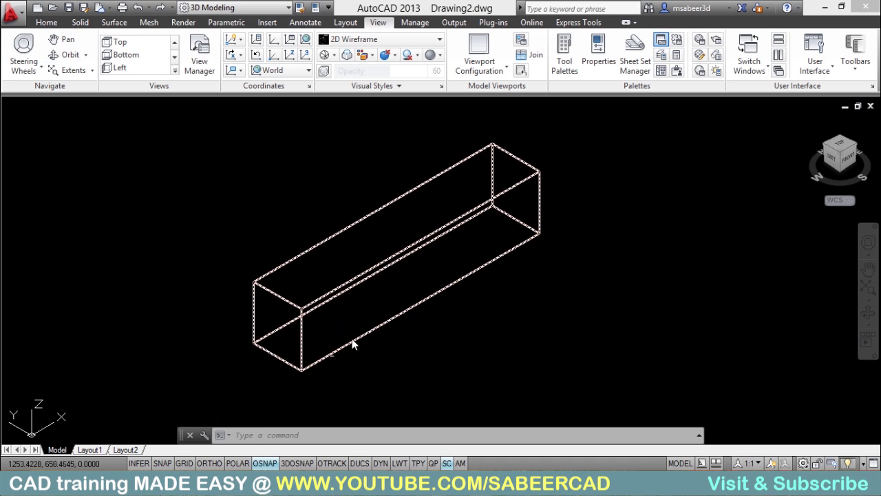
mouse_move(357, 337)
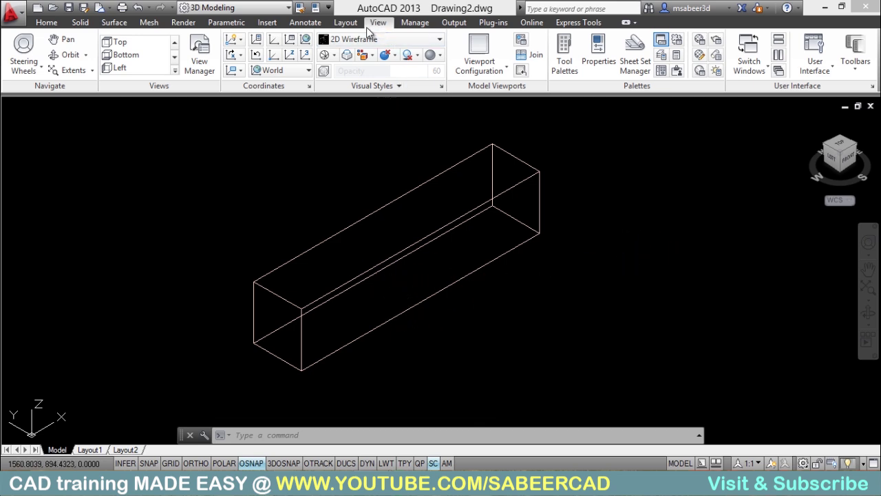
left_click(284, 70)
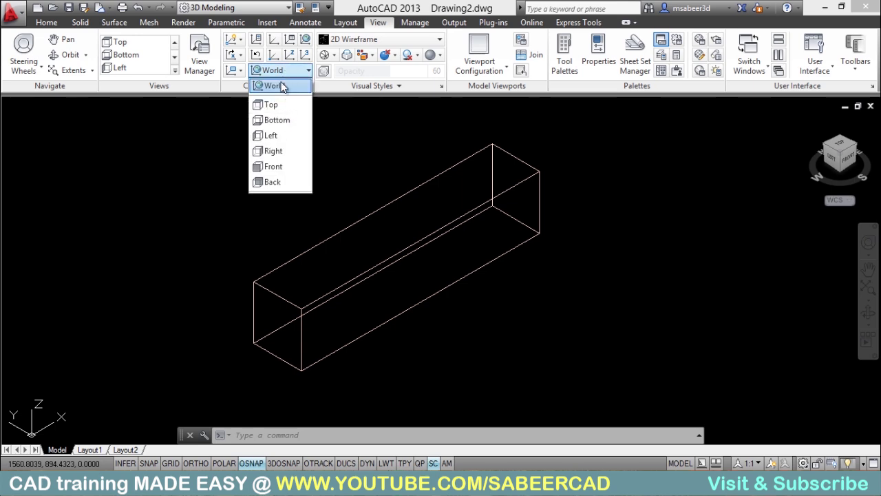
left_click(278, 168)
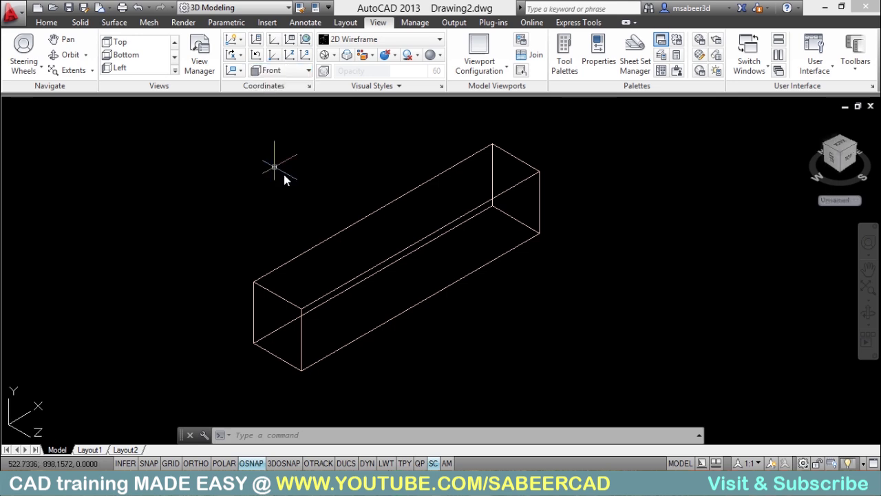
- Draw a line along the full length of the cabinet box's upper front edge, from corner to corner
left_click(47, 22)
left_click(212, 42)
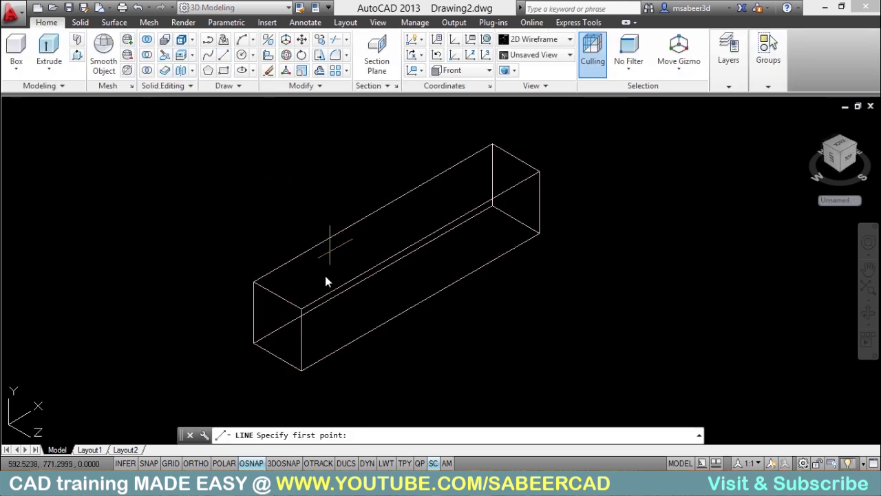
left_click(305, 313)
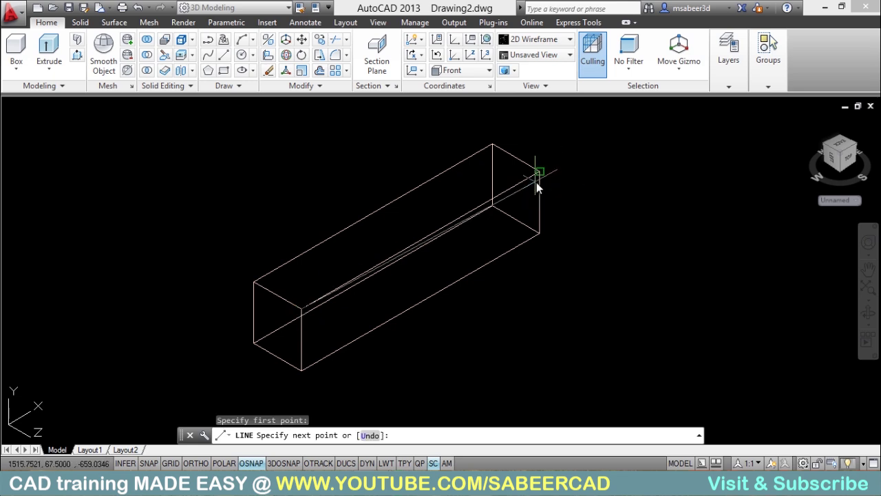
left_click(559, 169)
key("Return")
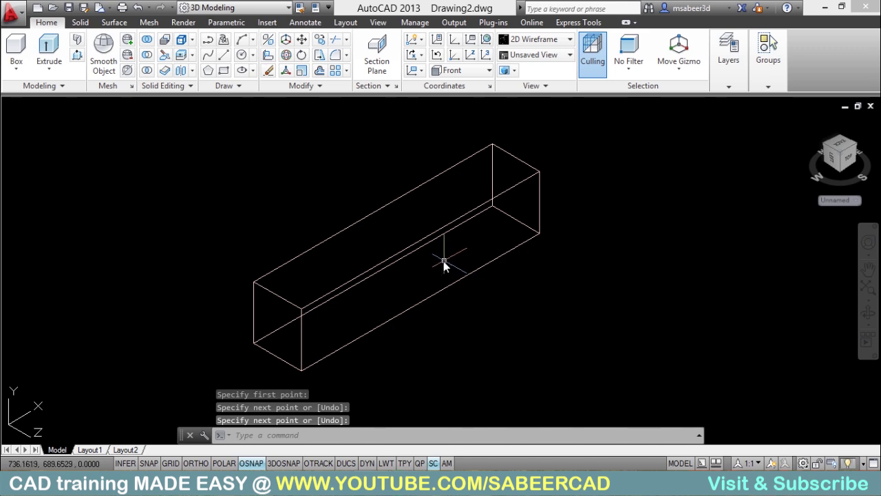
- Divide the line on the box's upper front edge into 6 equal segments with the Divide command
scroll(443, 261, "up", 2)
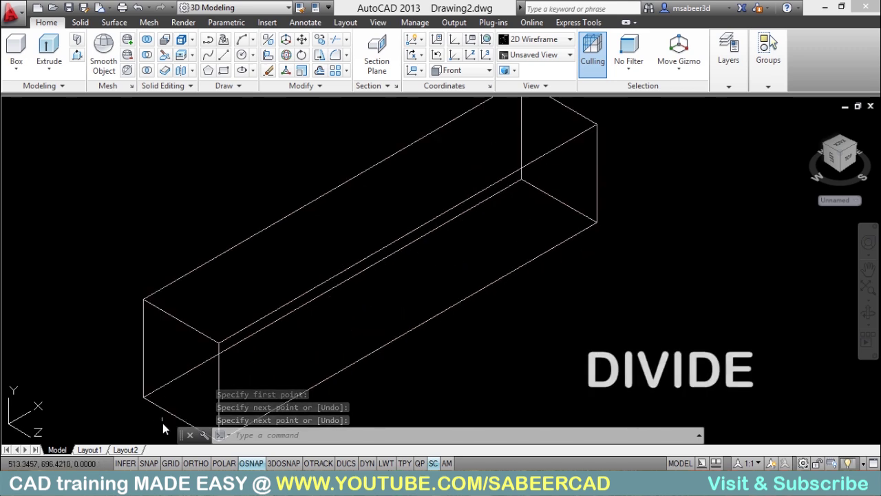
left_click(235, 435)
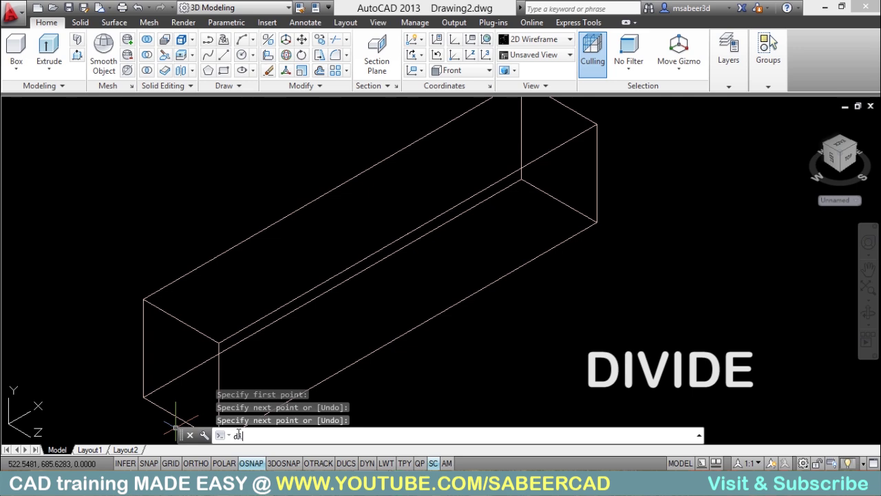
type("div")
key("Return")
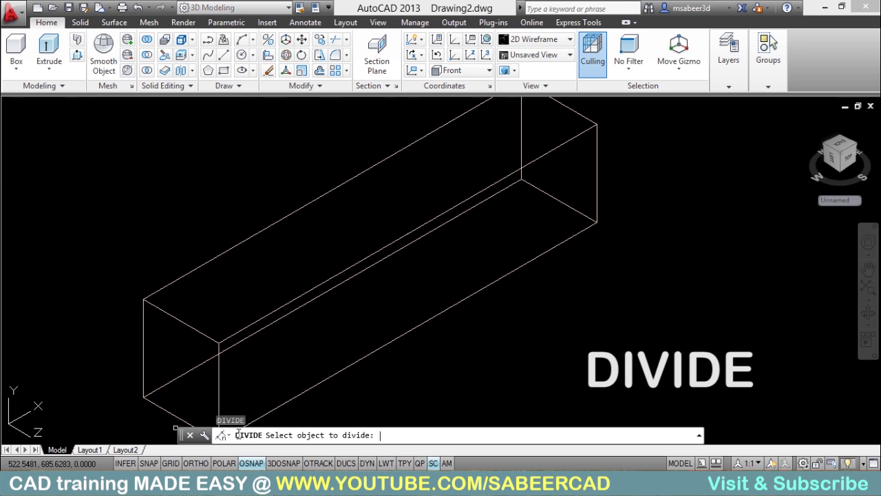
left_click(279, 315)
left_click(338, 354)
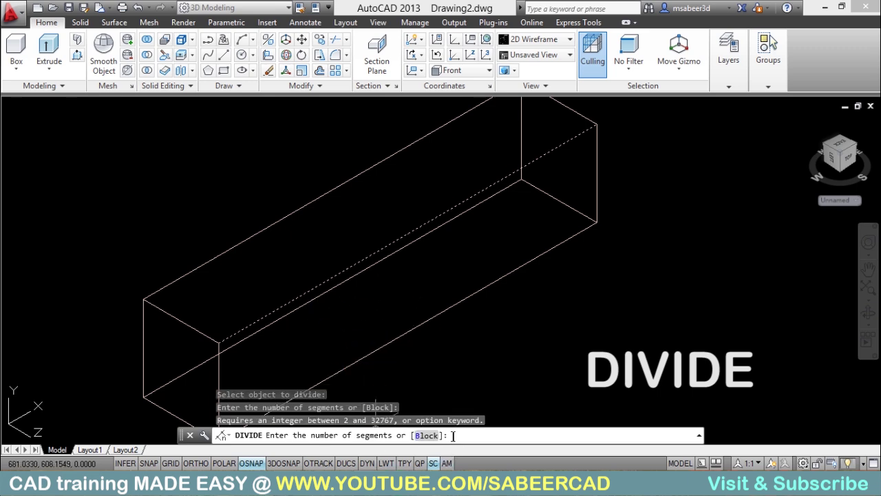
type("5")
key("Return")
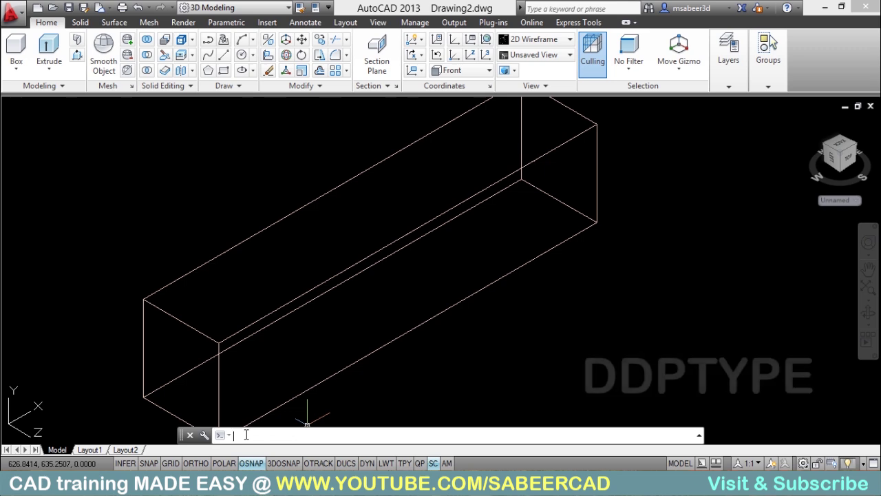
- Set the point style to the X marker with DDPTYPE
type("ddptype")
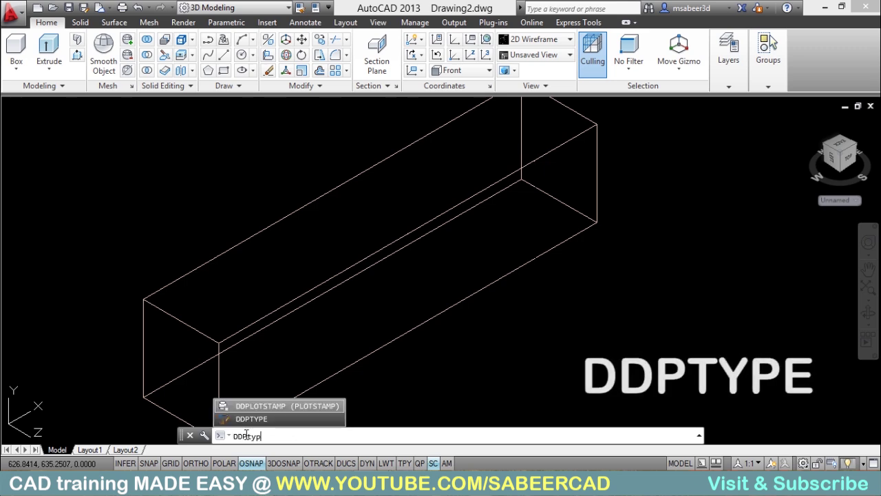
key("Return")
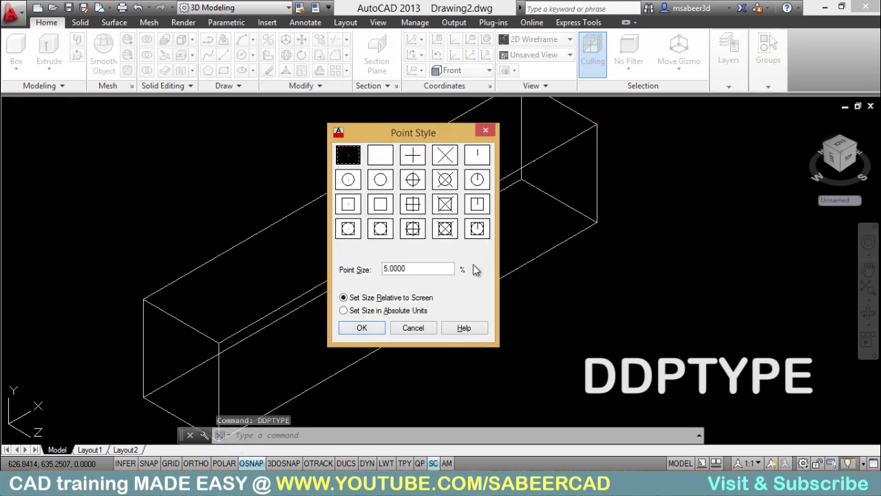
left_click(444, 158)
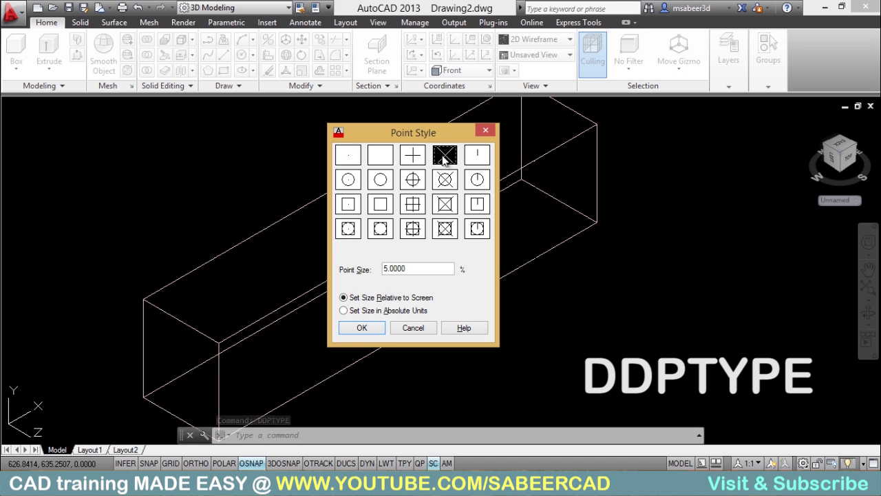
left_click(362, 328)
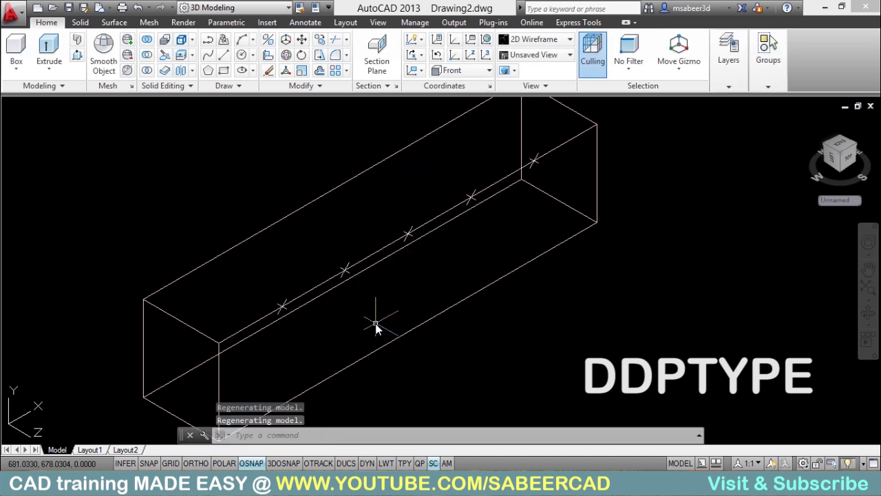
- Check in the drafting settings that the Node and Perpendicular object snaps are enabled
scroll(297, 320, "down", 2)
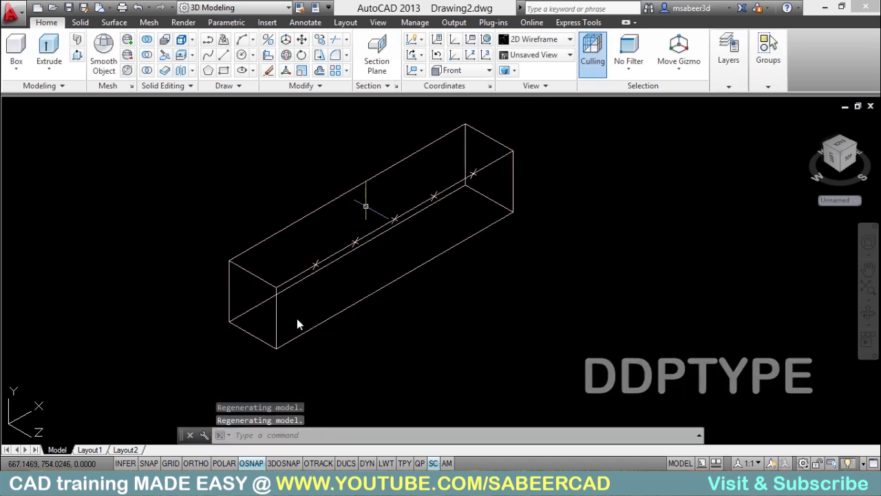
scroll(368, 384, "up", 3)
scroll(315, 267, "down", 3)
scroll(262, 348, "up", 4)
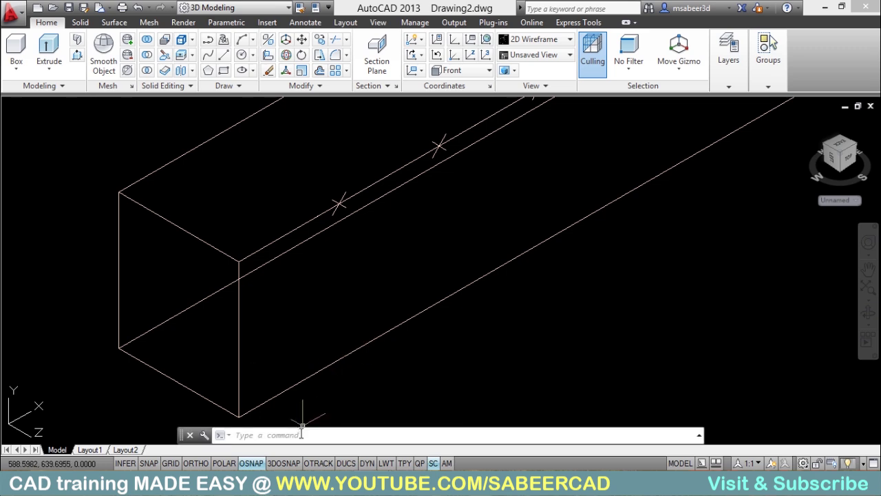
right_click(259, 464)
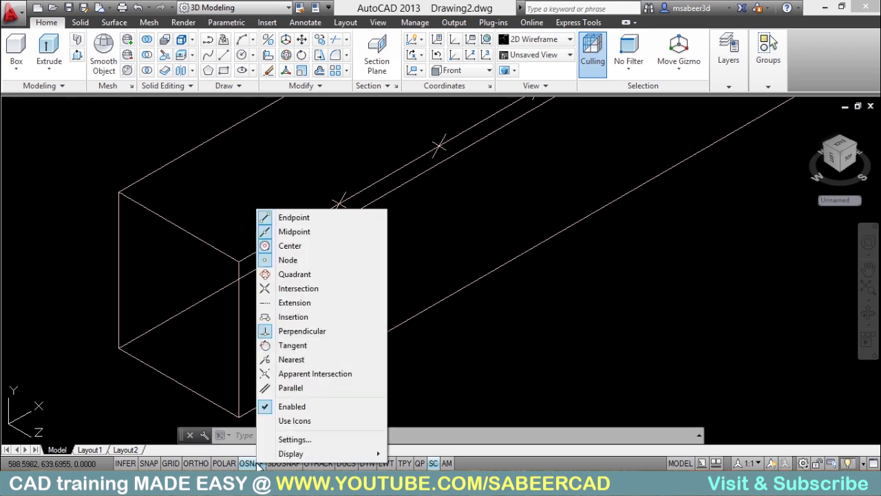
left_click(297, 440)
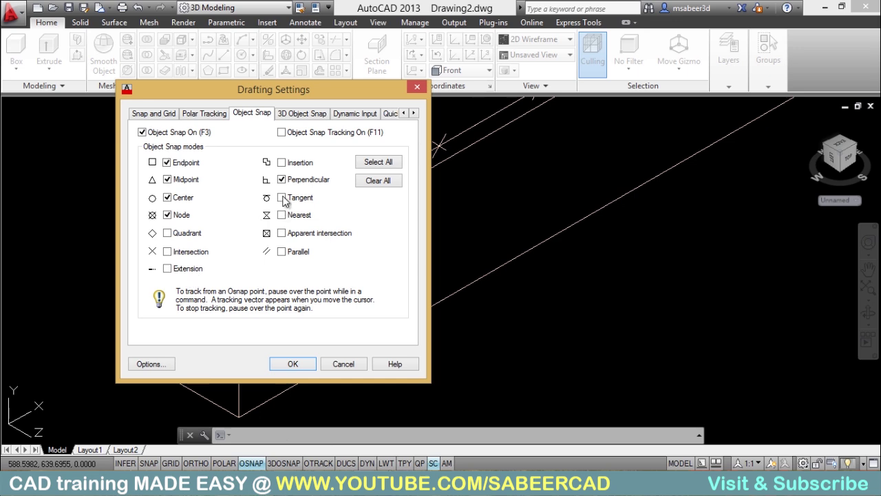
left_click(293, 363)
- Draw a line from the first division point perpendicular down to the box's lower front edge
left_click(224, 56)
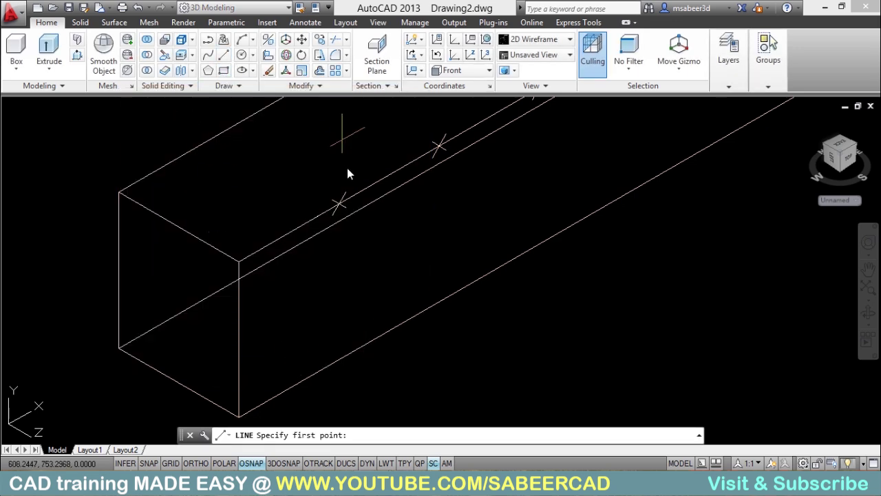
left_click(340, 204)
left_click(357, 359)
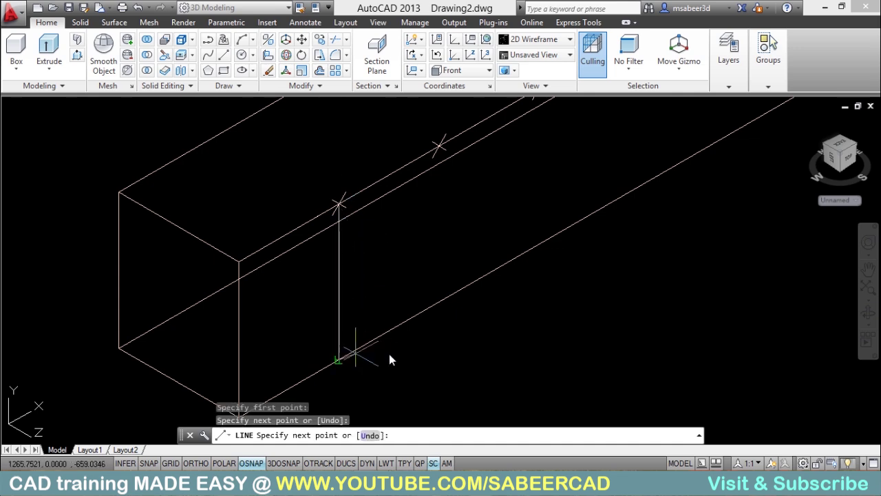
key("Return")
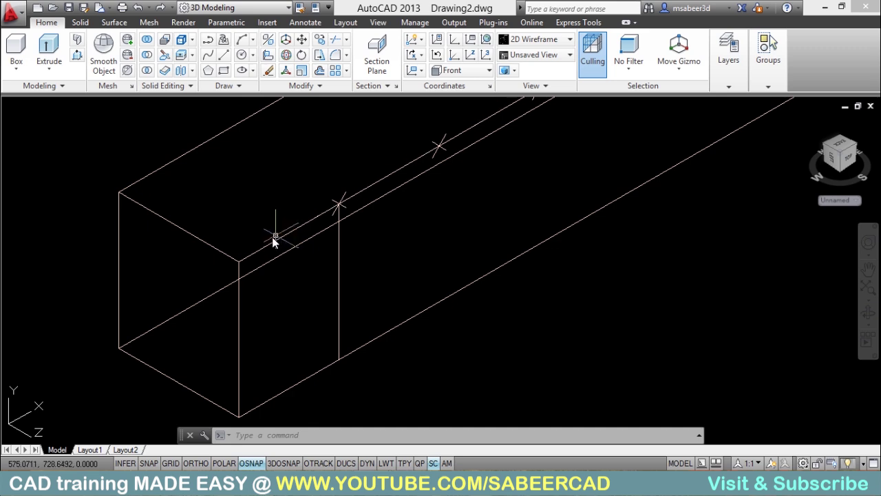
- Draw a rectangle over the first door section, from the box's upper front corner to the vertical line's lower end
left_click(224, 73)
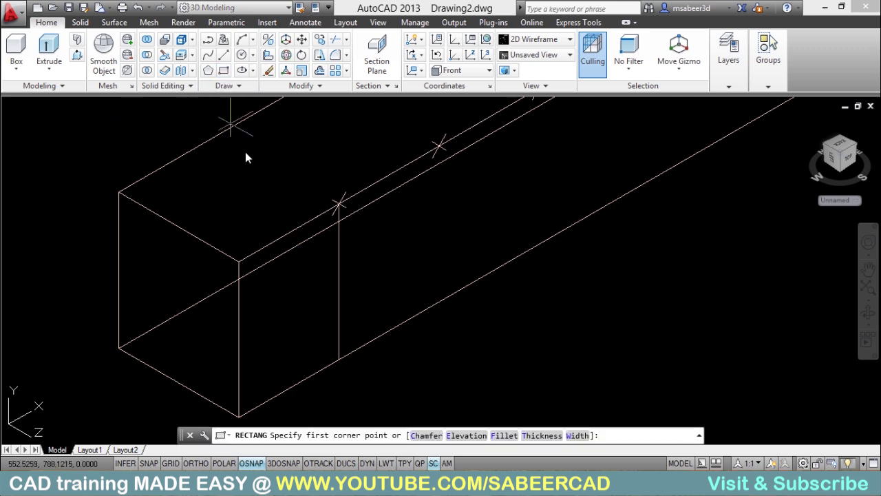
left_click(241, 263)
left_click(343, 356)
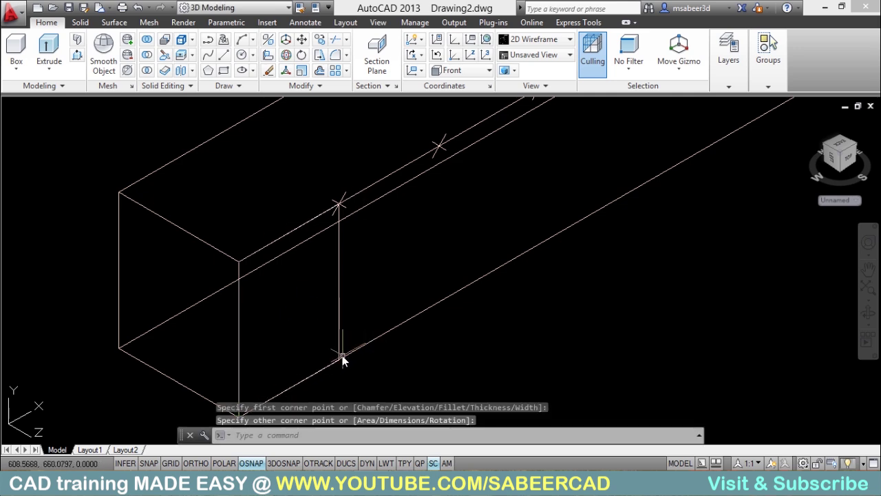
- Offset the door section rectangle 7.5 to the inside
left_click(319, 71)
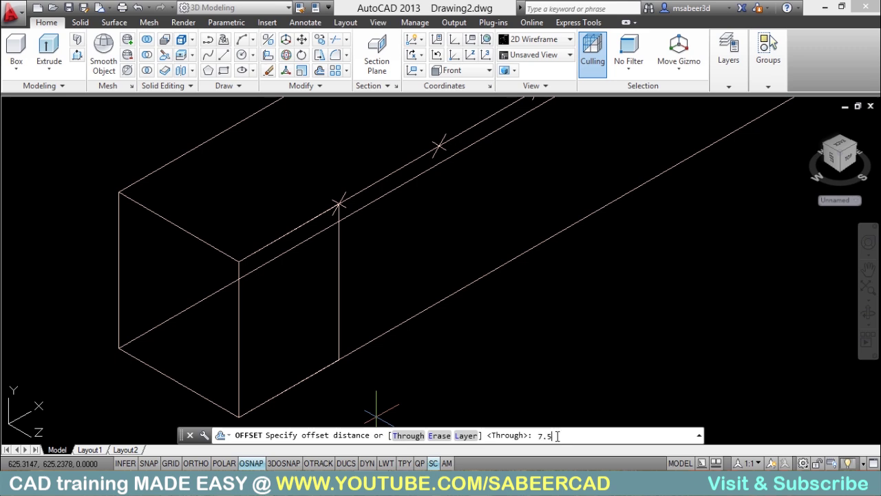
key("Return")
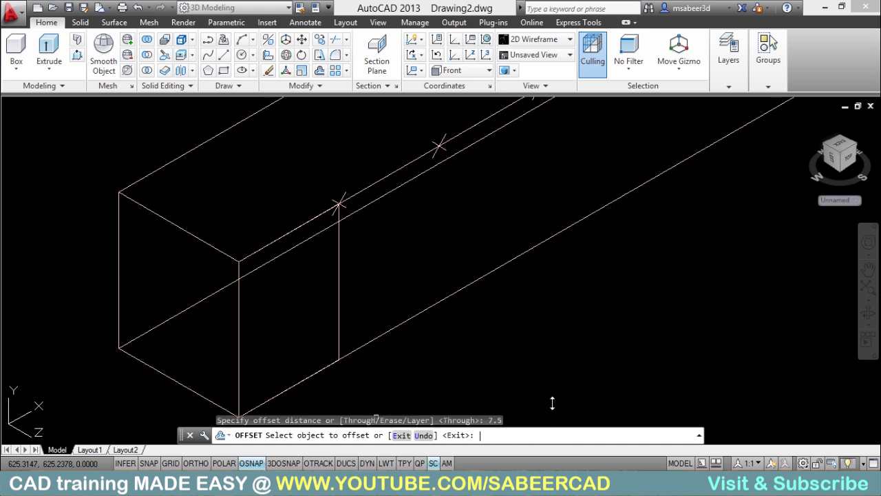
left_click(348, 282)
left_click(381, 344)
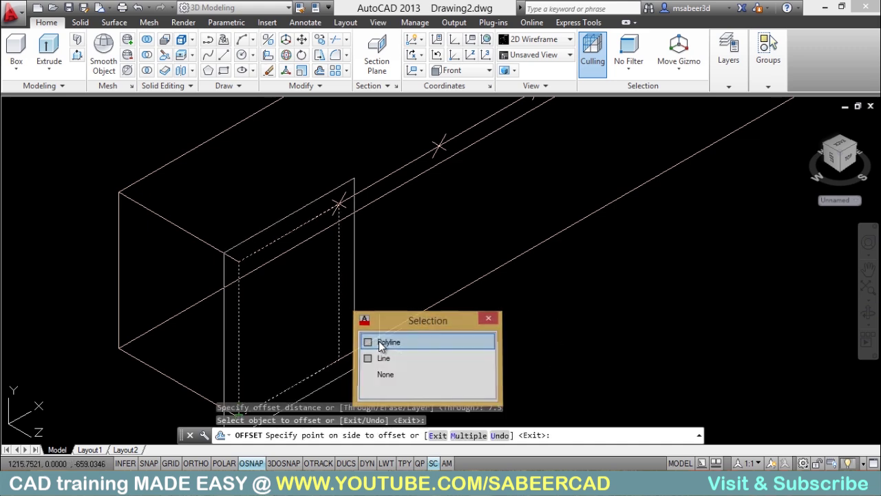
left_click(301, 316)
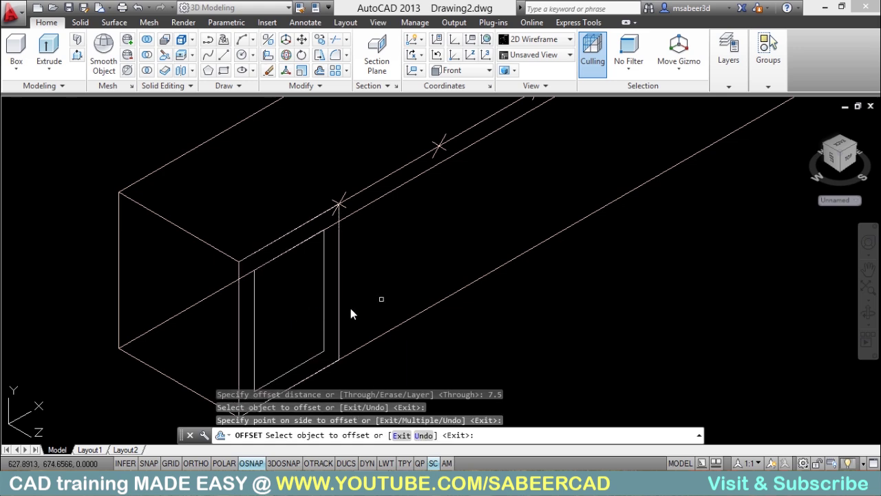
key("Return")
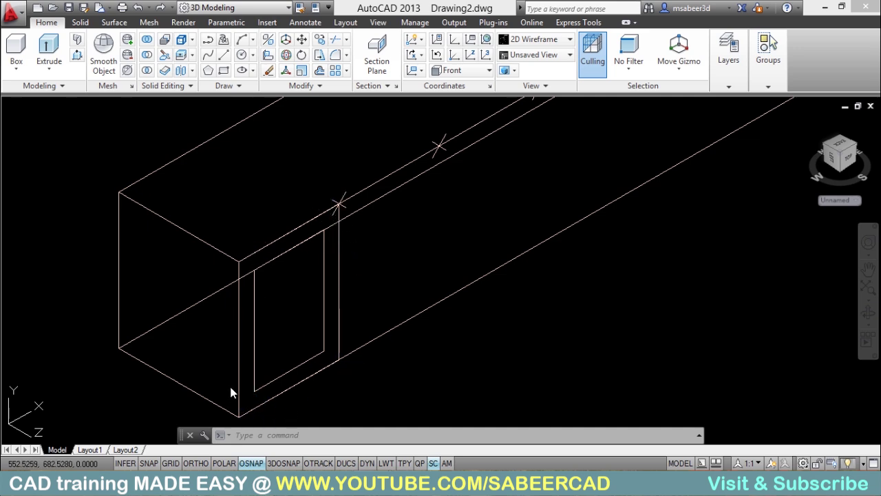
- Erase the outer door section rectangle, picking the polyline rather than the 3D solid
left_click(268, 71)
left_click(241, 324)
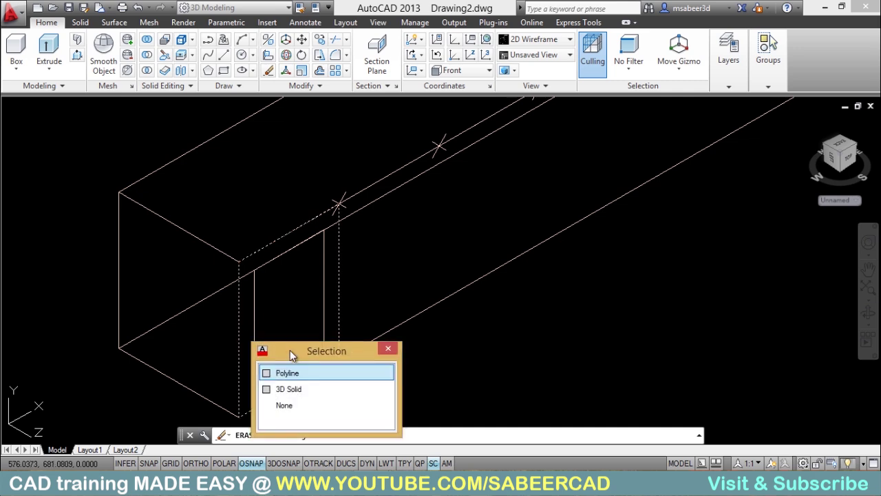
left_click(299, 372)
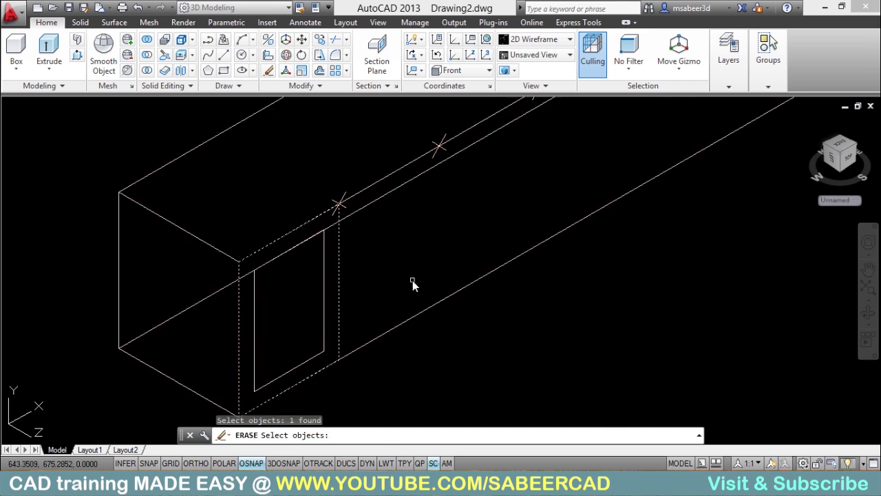
key("Return")
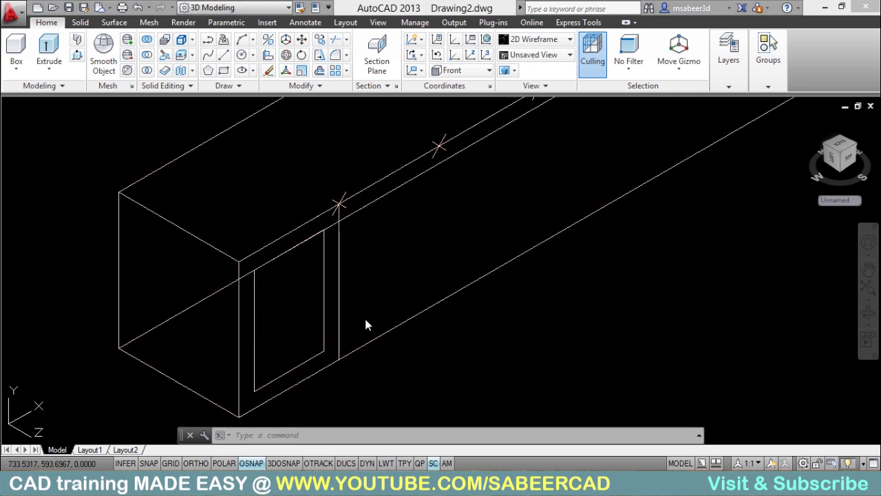
- Offset the vertical divider line by 0.5 to both sides
scroll(324, 335, "up", 4)
scroll(321, 338, "down", 2)
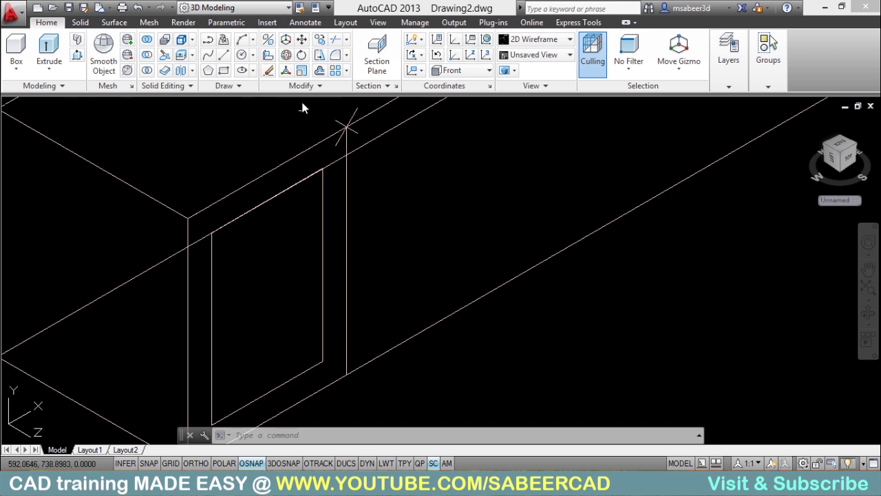
left_click(319, 71)
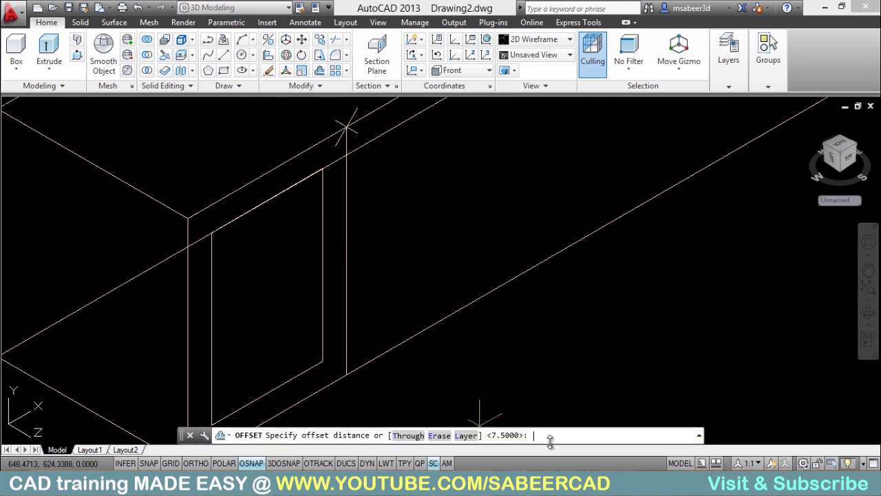
type("0.5")
key("Return")
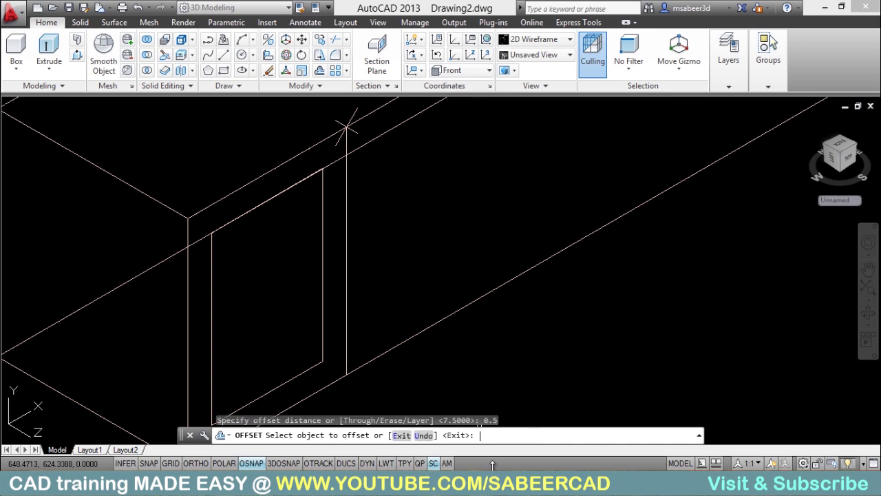
left_click(347, 277)
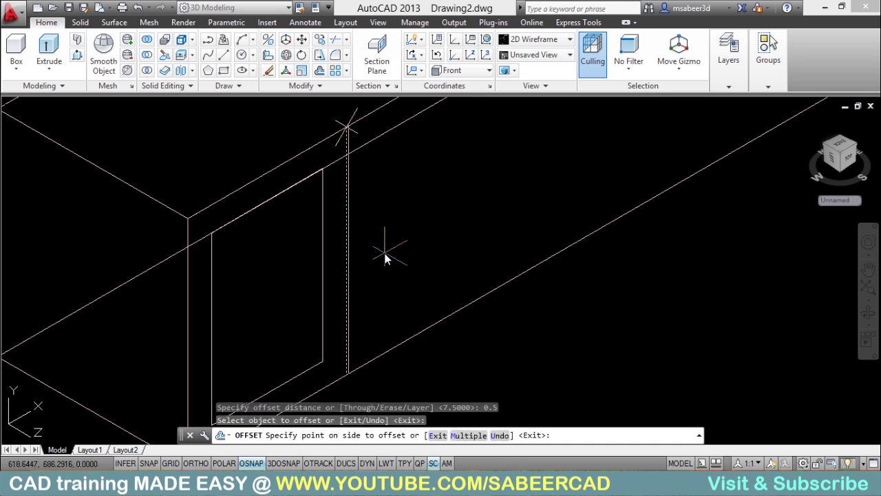
left_click(385, 255)
scroll(349, 325, "up", 3)
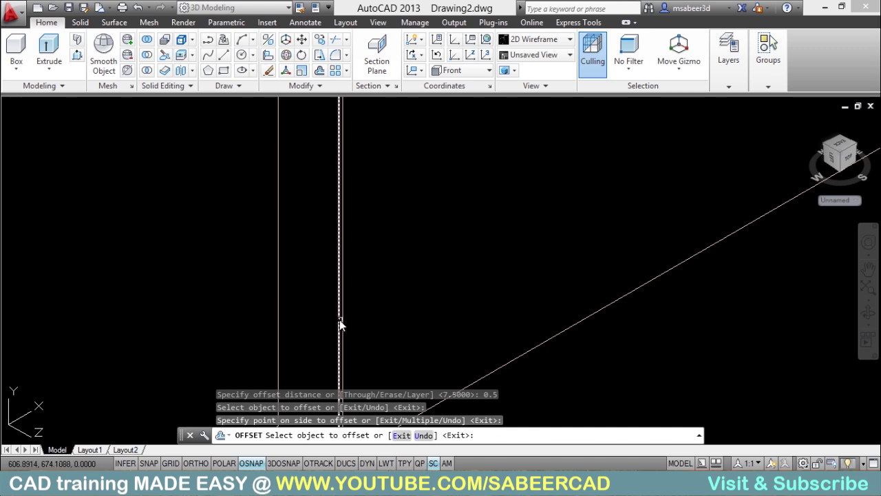
left_click(338, 320)
left_click(317, 331)
scroll(348, 354, "up", 3)
key("Escape")
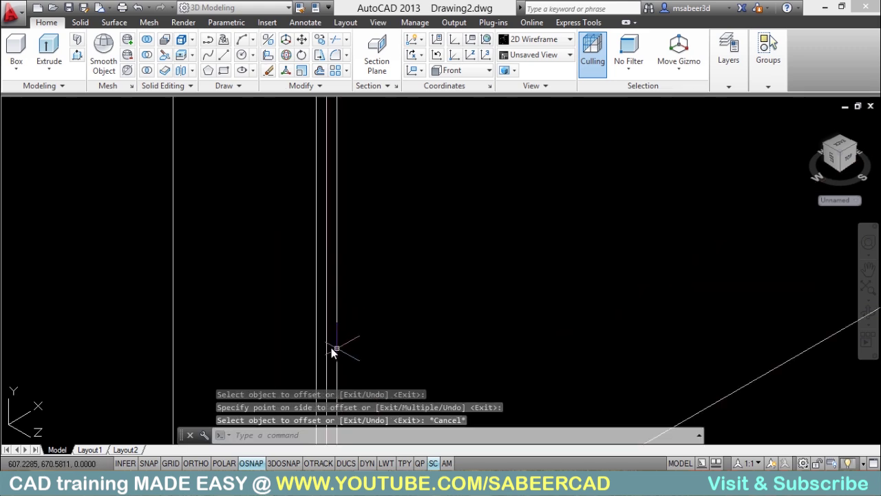
key("Escape")
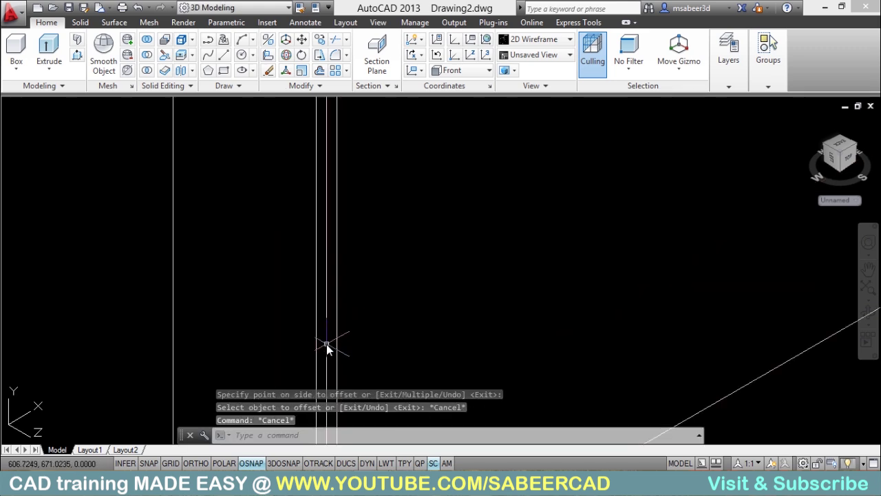
- Erase the original divider line between its two offset copies
left_click(269, 70)
left_click(326, 267)
key("Return")
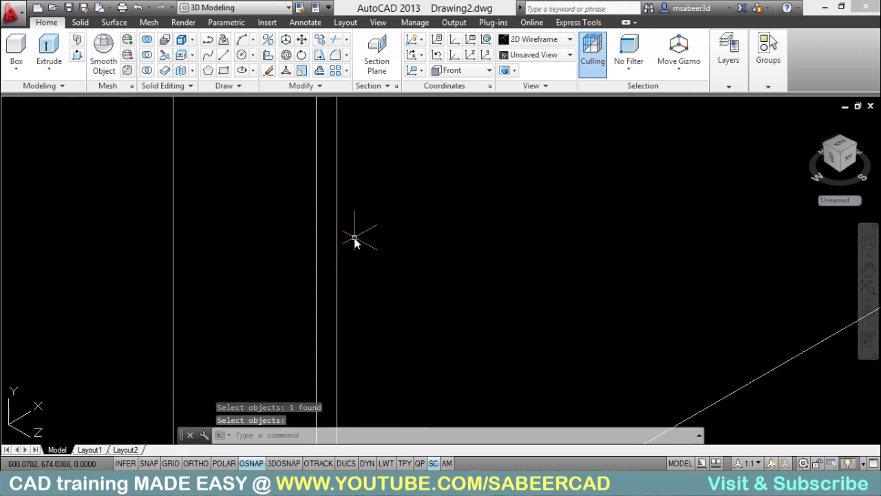
- Draw a short polyline connecting the lower ends of the two divider lines on the box's lower front edge
scroll(350, 234, "down", 3)
middle_click_drag(349, 218, 310, 374)
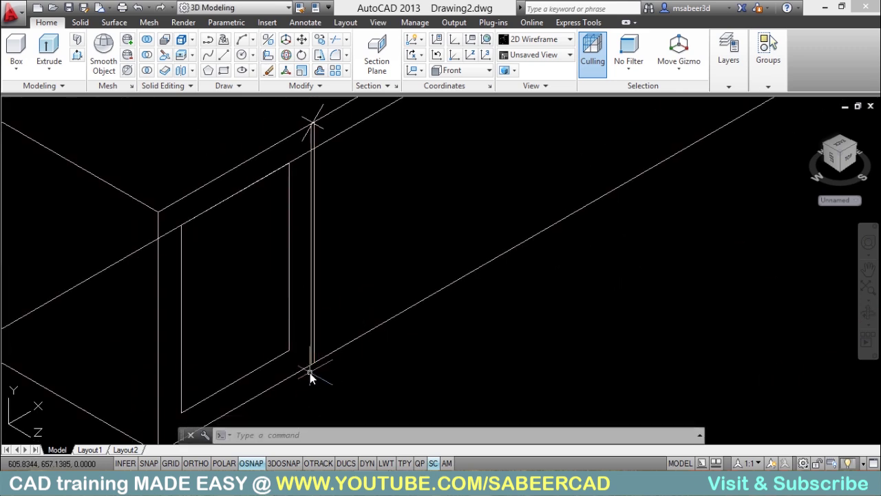
scroll(307, 381, "up", 3)
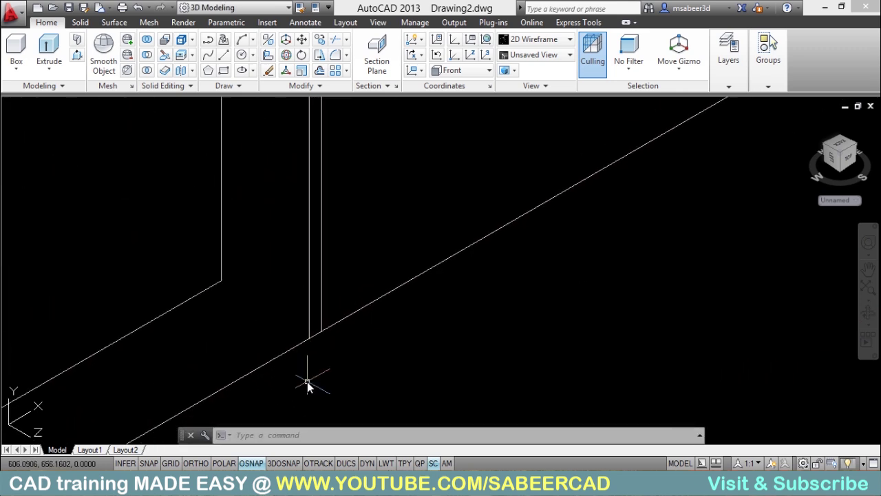
left_click(205, 41)
left_click(309, 313)
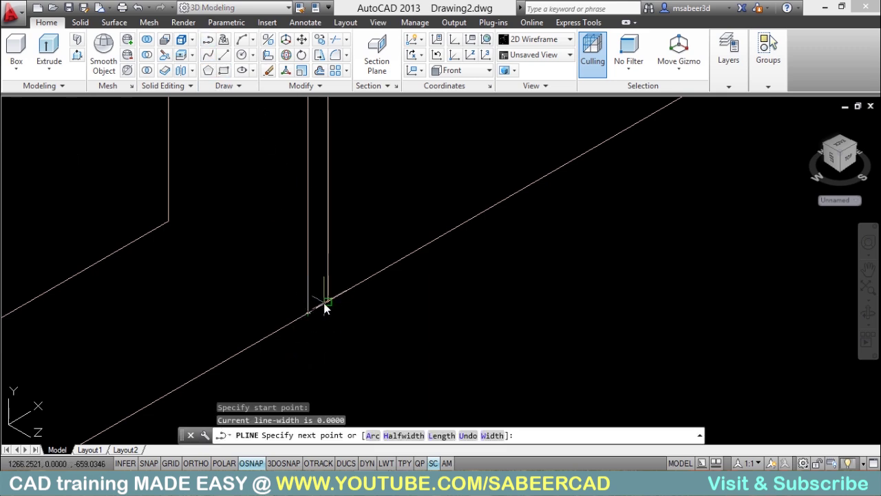
left_click(334, 352)
key("Return")
- Draw a short polyline connecting the upper ends of the two divider lines at the first division point
scroll(337, 348, "down", 3)
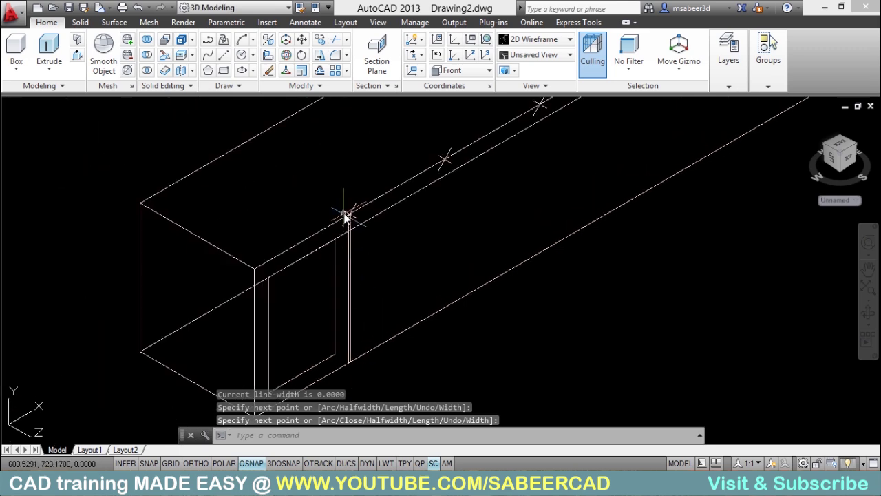
scroll(345, 216, "up", 3)
left_click(208, 56)
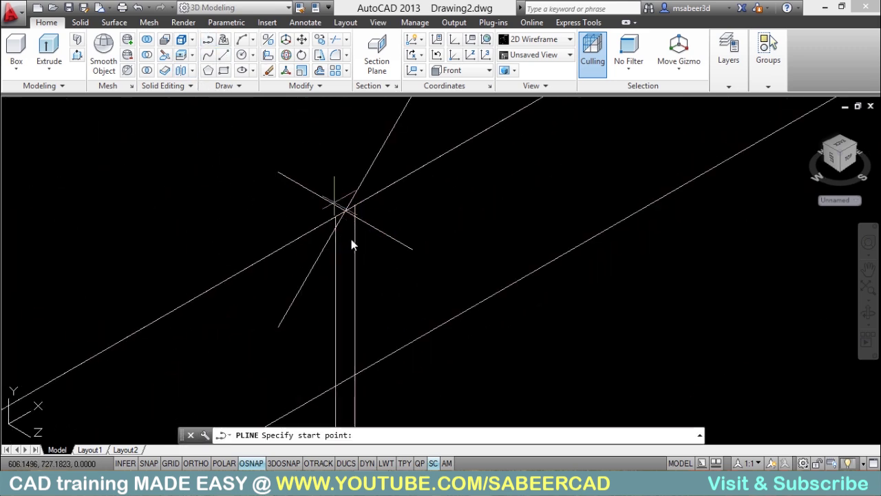
left_click(356, 209)
left_click(393, 249)
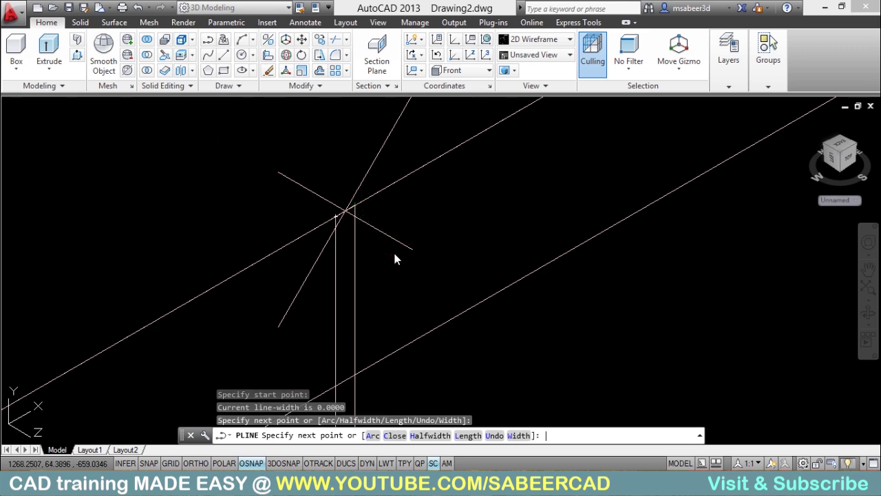
key("Return")
- Join the two vertical divider lines and the short upper and lower polylines into a single closed polyline
scroll(228, 141, "down", 3)
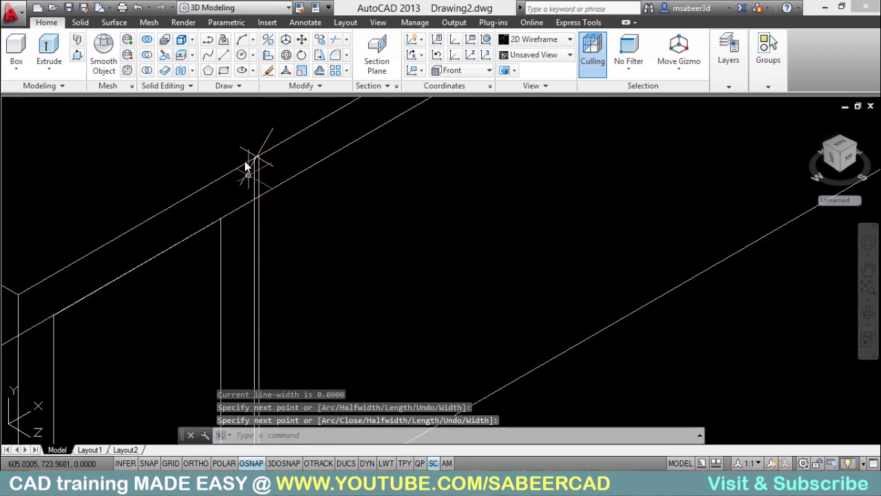
scroll(272, 178, "down", 2)
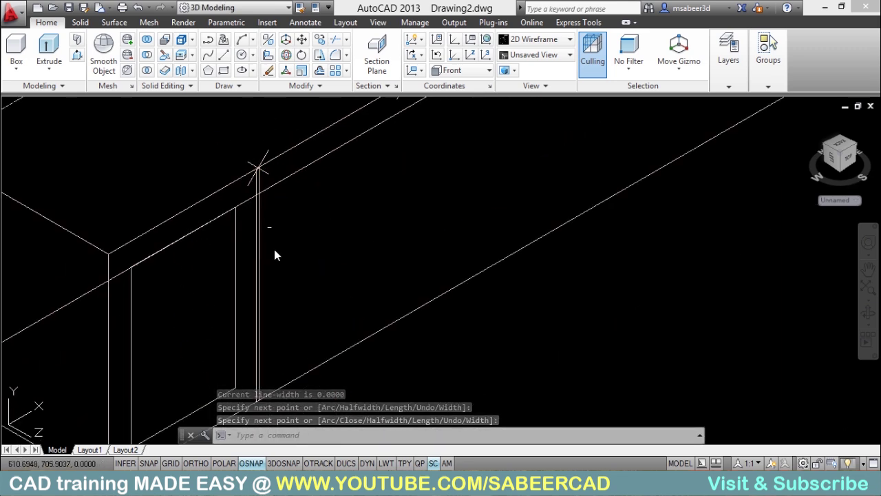
left_click(327, 84)
left_click(318, 131)
scroll(255, 122, "down", 2)
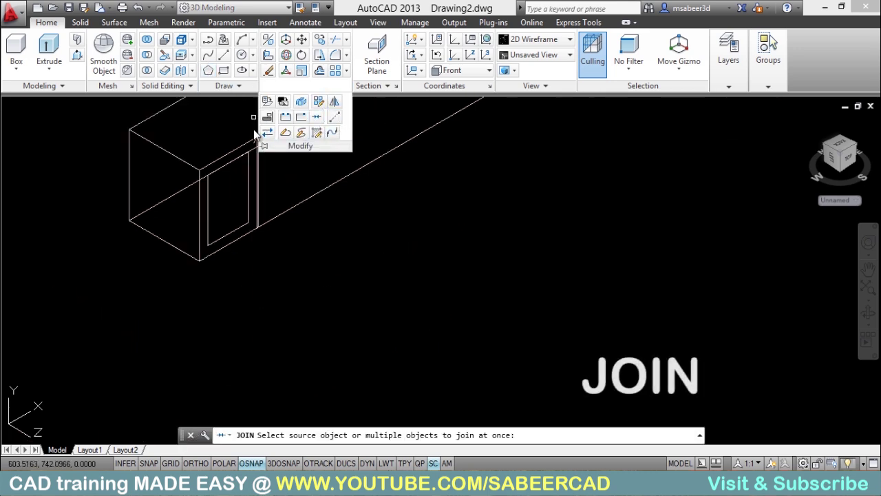
scroll(255, 159, "up", 2)
left_click(275, 182)
left_click(251, 193)
scroll(248, 154, "up", 3)
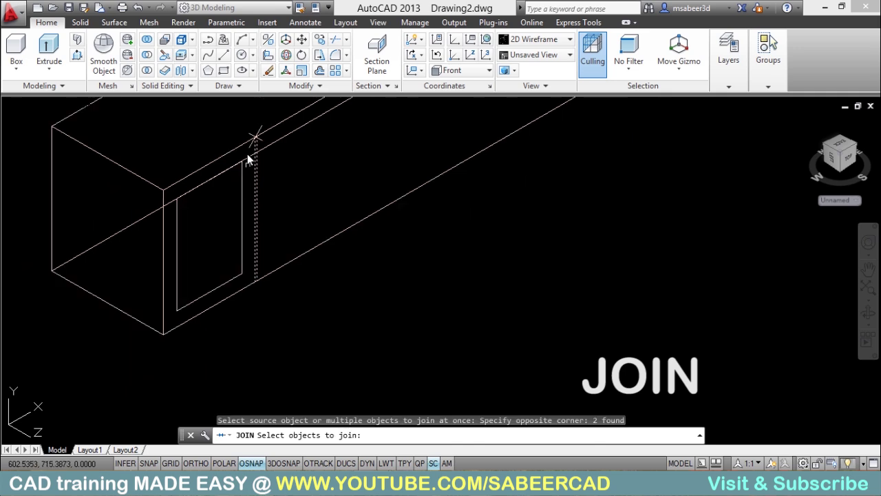
left_click(260, 160)
left_click(279, 182)
scroll(222, 133, "down", 2)
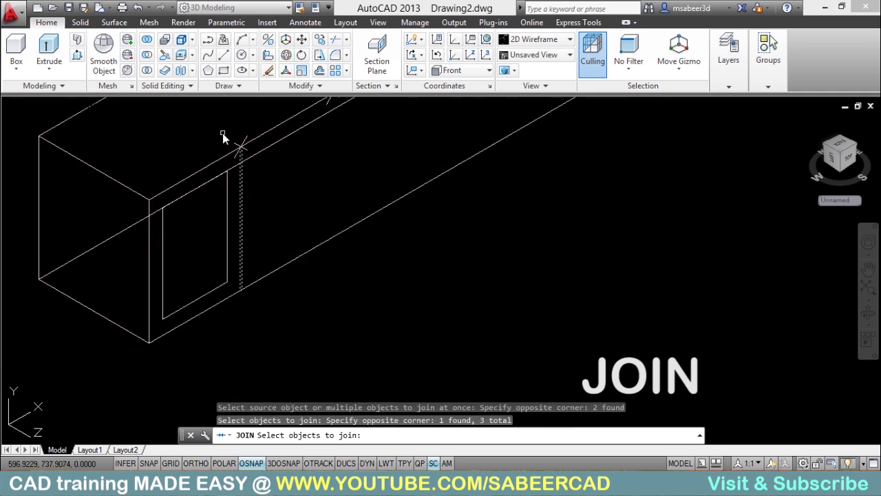
scroll(217, 203, "up", 3)
left_click(218, 189)
left_click(277, 225)
key("Return")
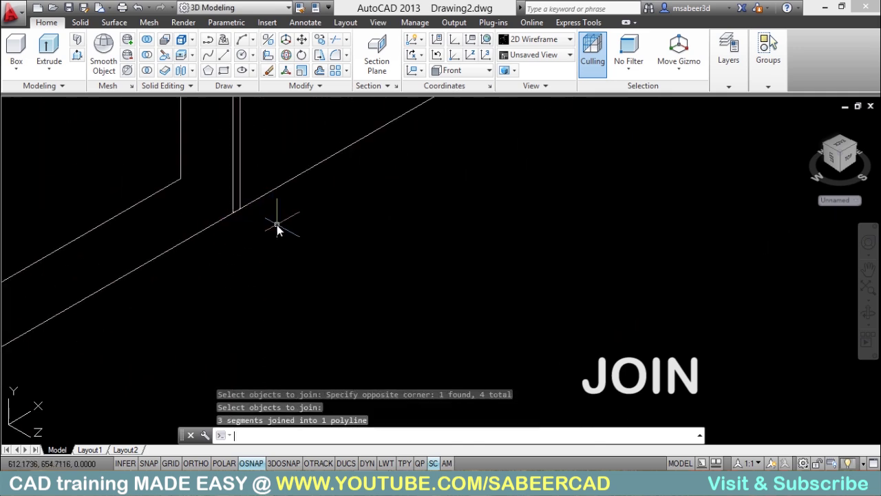
key("Return")
key("Escape")
scroll(267, 295, "down", 3)
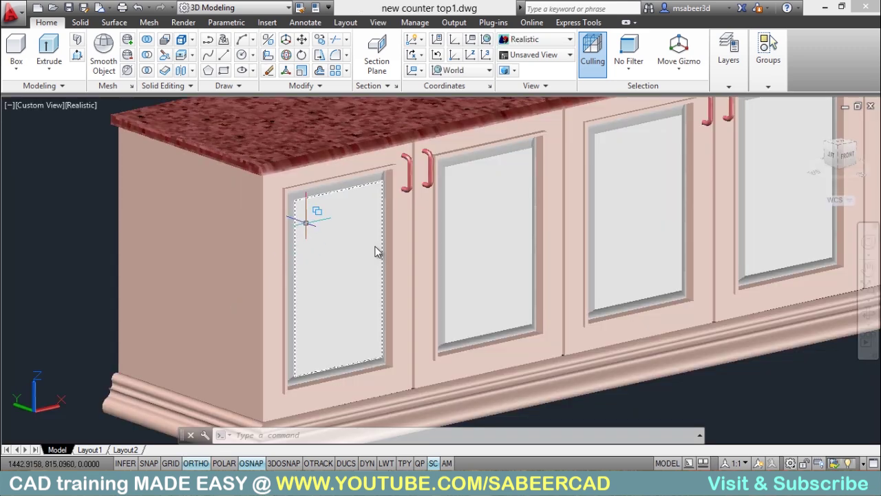
- Examine the divider grooves between the doors in the finished reference drawing, new counter top1.dwg
left_click(418, 398)
scroll(418, 397, "up", 5)
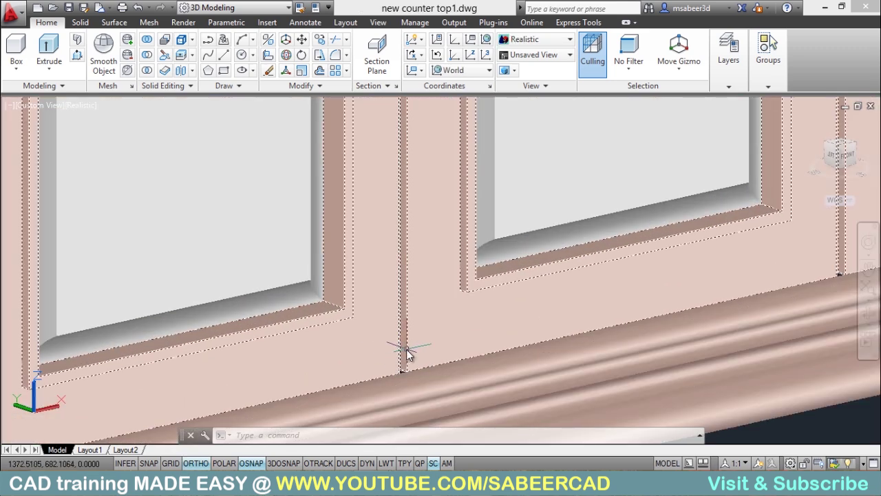
scroll(507, 375, "down", 5)
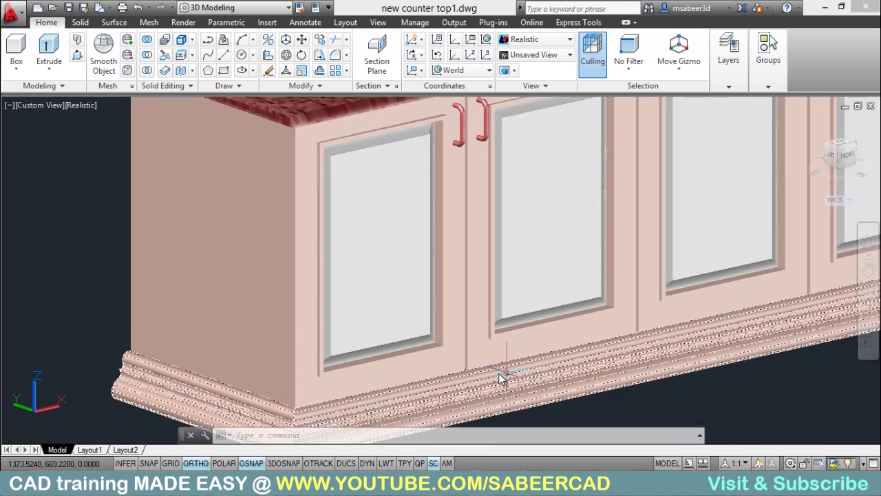
scroll(433, 365, "up", 5)
scroll(445, 377, "down", 5)
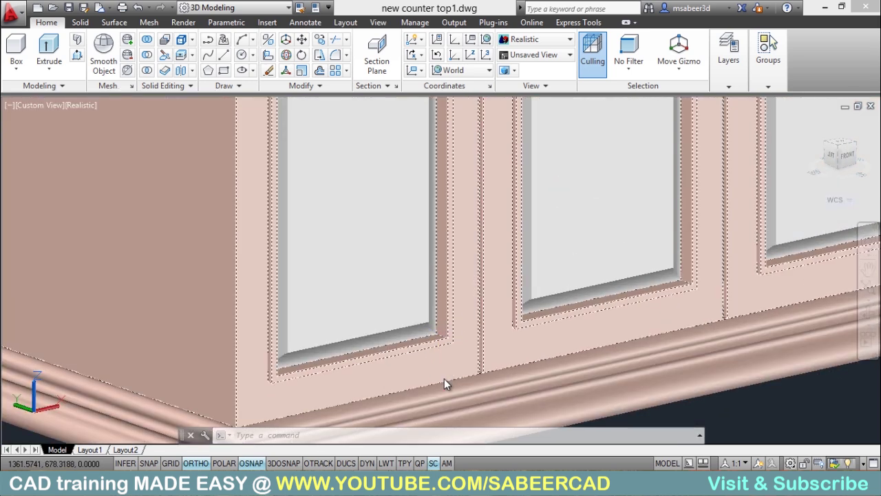
scroll(424, 371, "up", 4)
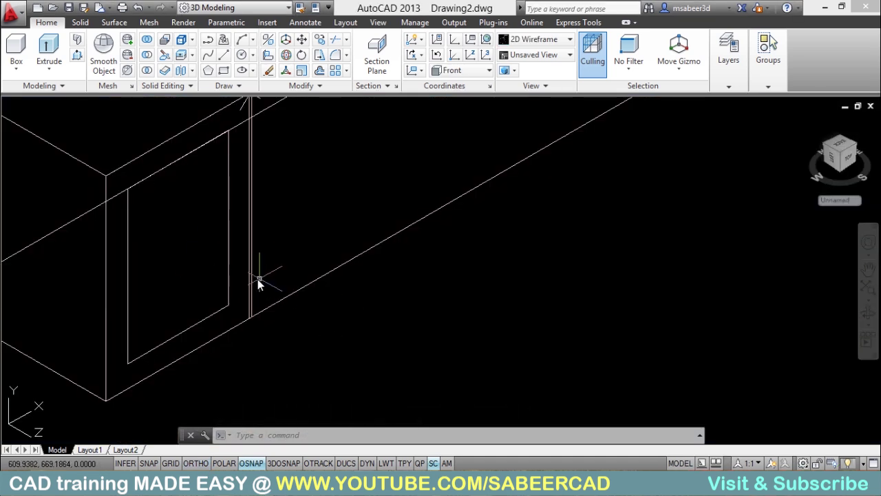
- In Drawing2.dwg, extrude the joined divider profile by -1 into the cabinet body
left_click(51, 63)
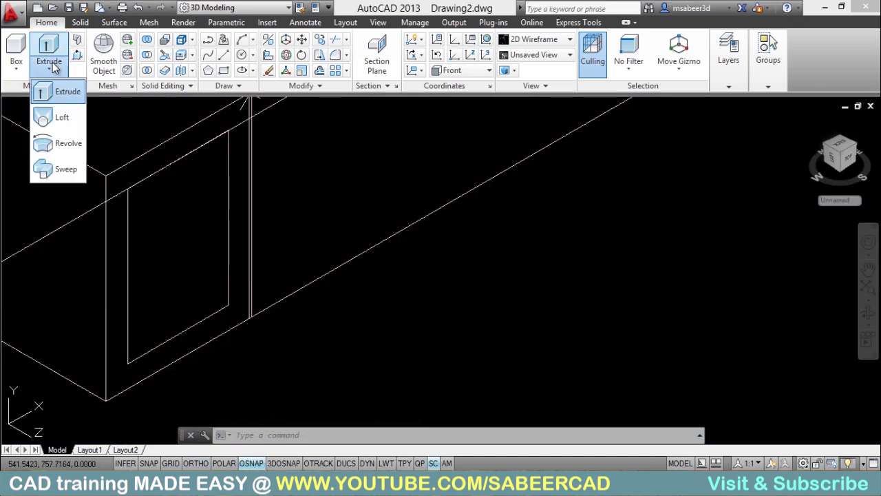
left_click(57, 90)
left_click(252, 210)
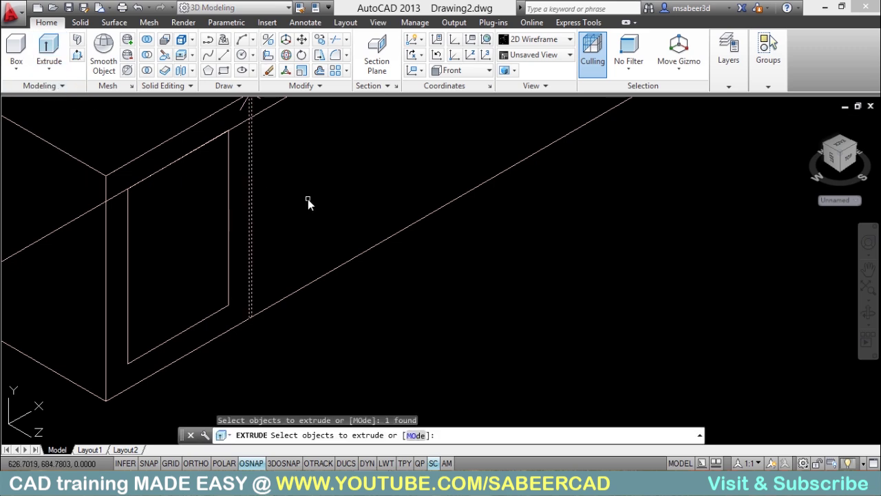
key("Return")
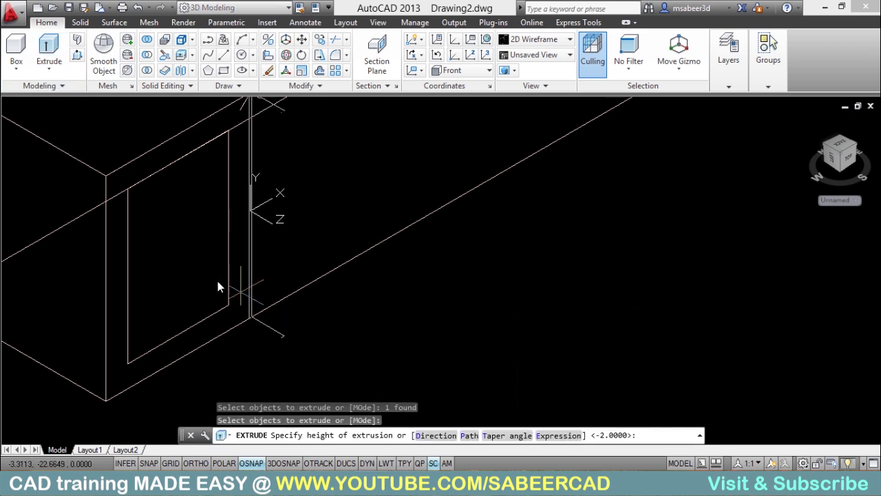
type("-1")
key("Return")
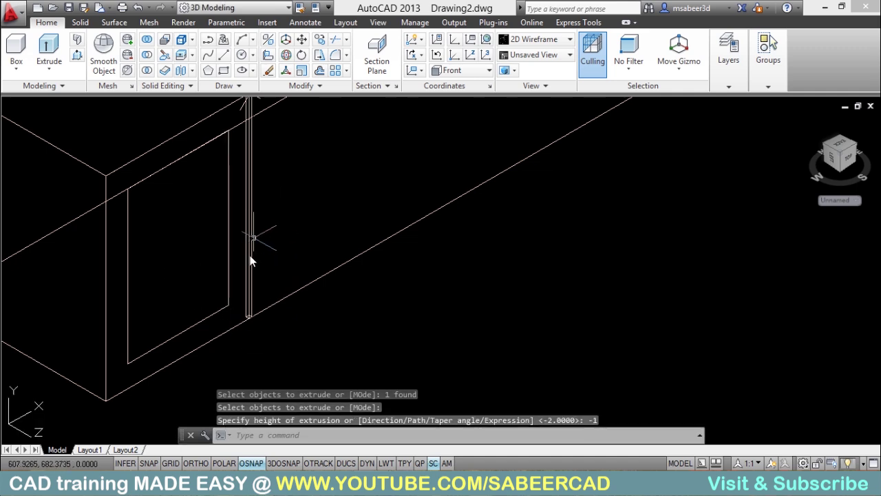
- Extrude the rectangular door panel profile by -2 into the cabinet body
key("Return")
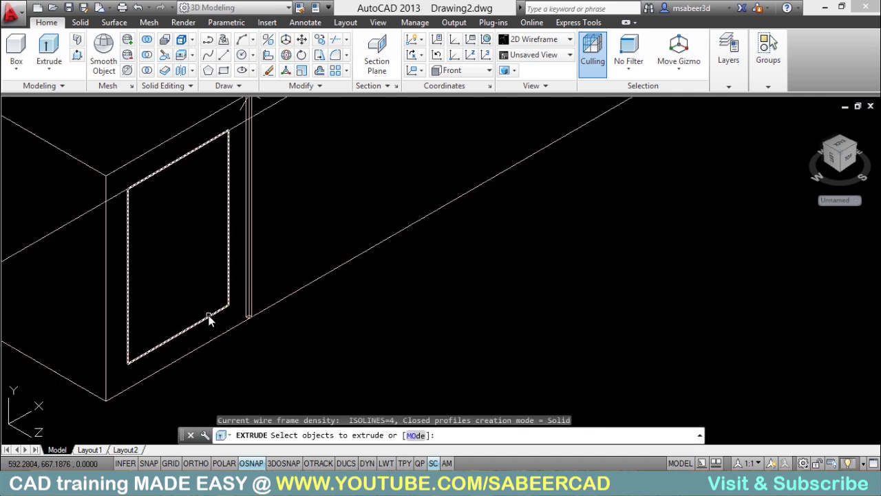
left_click(207, 314)
key("Return")
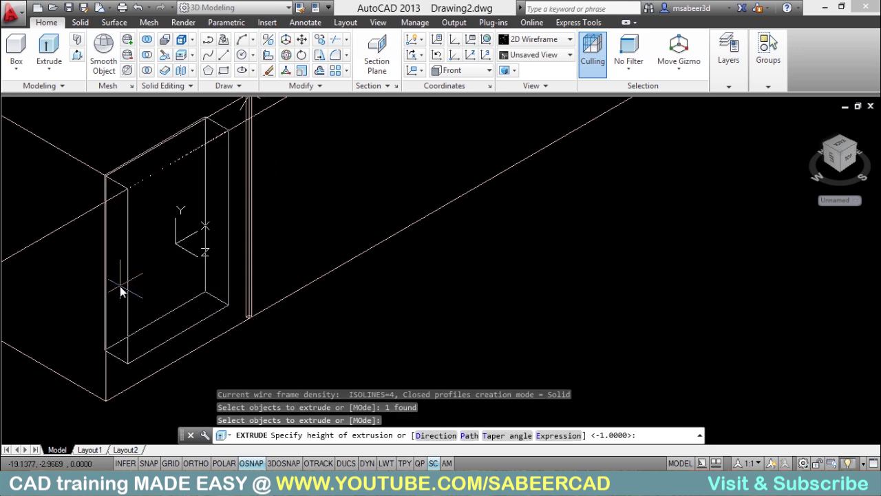
type("-2")
key("Return")
key("Escape")
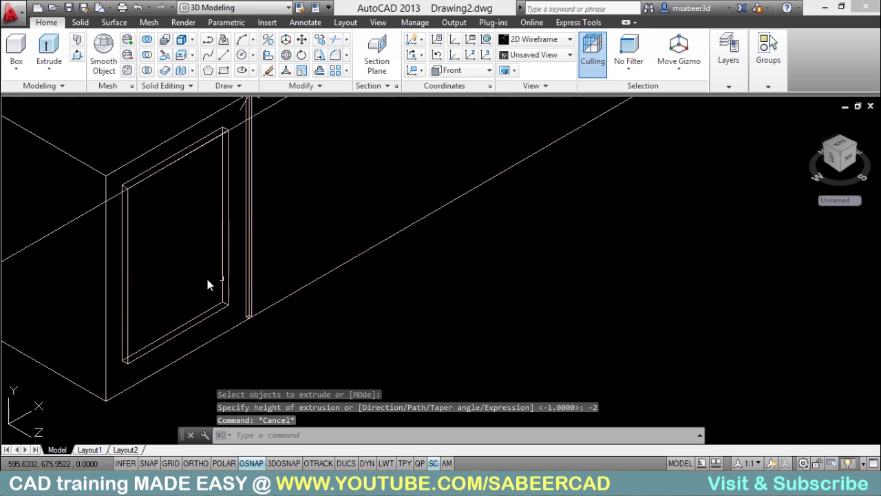
- Copy the door panel and divider solids from the first division point to the second division point
scroll(222, 337, "down", 4)
scroll(225, 292, "up", 2)
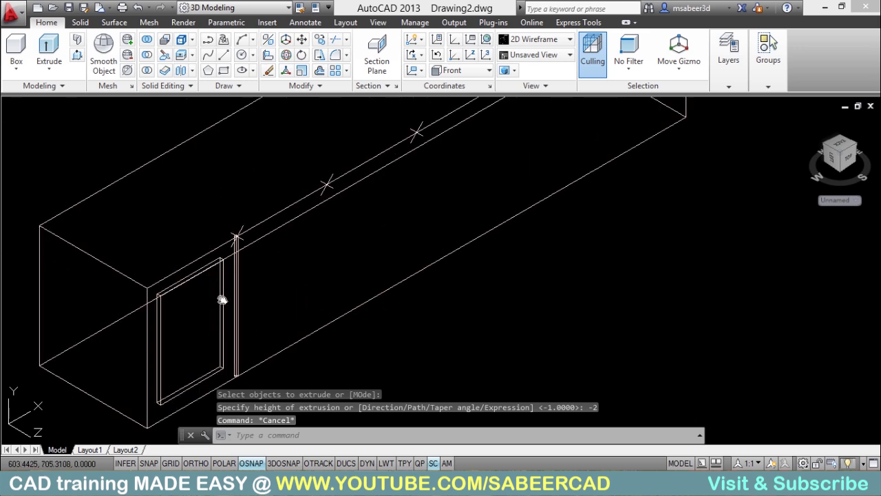
middle_click_drag(222, 299, 143, 382)
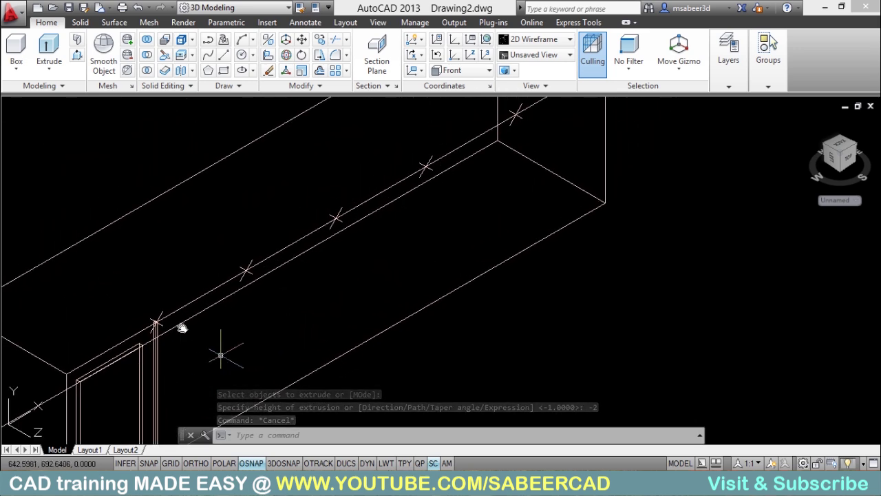
left_click(319, 39)
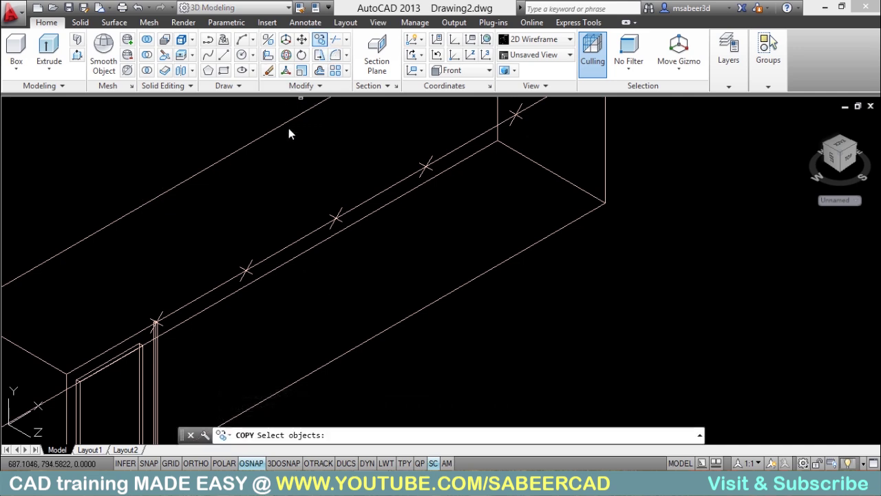
left_click(173, 370)
left_click(134, 395)
key("Return")
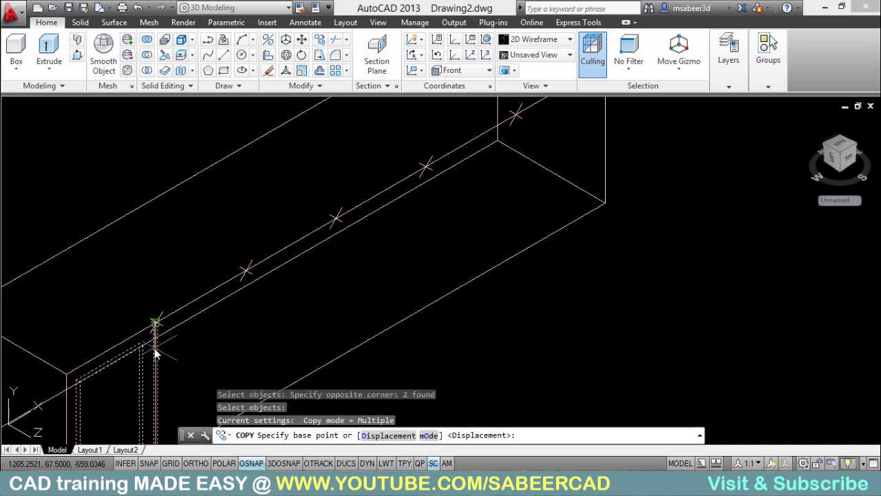
scroll(155, 348, "up", 3)
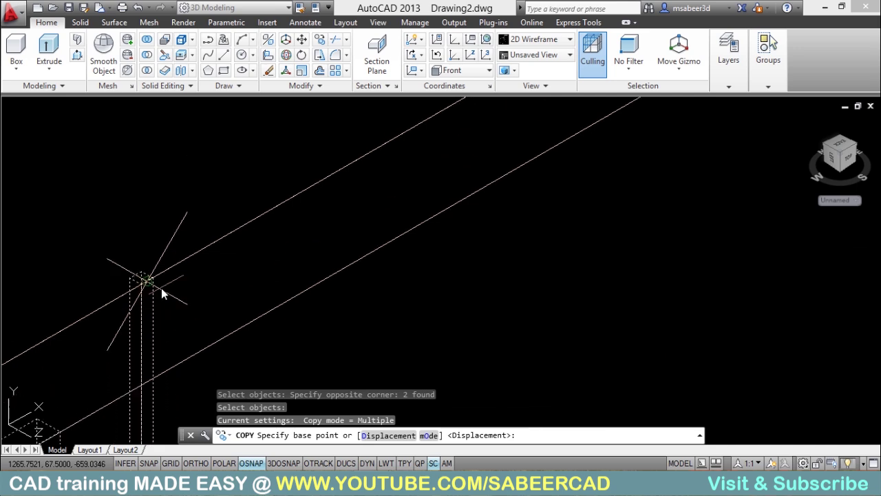
scroll(161, 288, "up", 2)
left_click(120, 278)
scroll(129, 369, "down", 2)
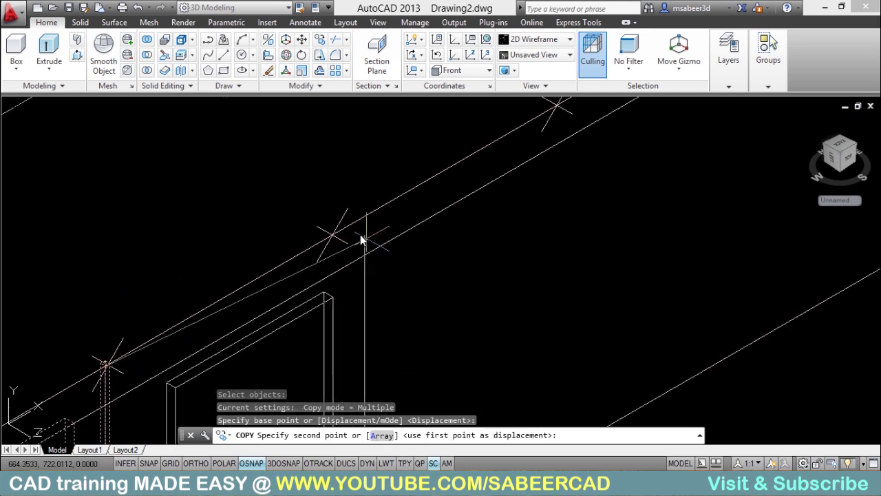
left_click(339, 238)
- Place further copies of the panel and divider at the remaining division points and at the far upper front corner of the box
scroll(278, 332, "down", 3)
scroll(314, 281, "up", 4)
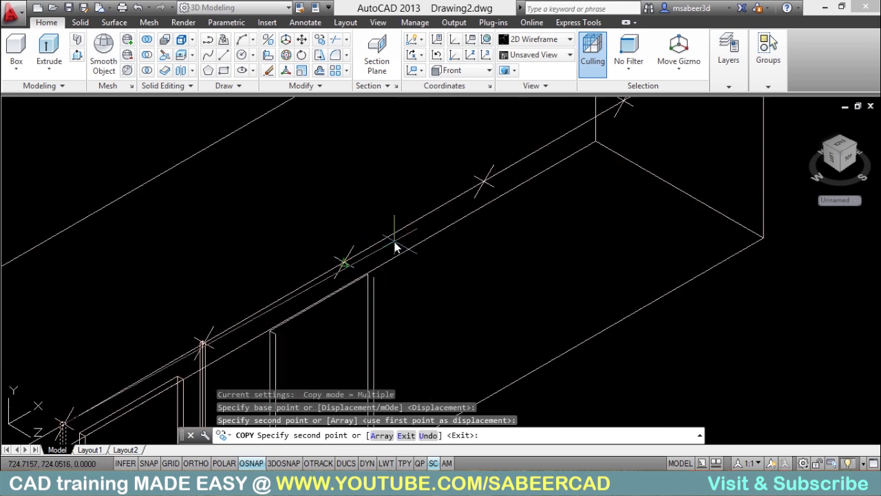
left_click(314, 280)
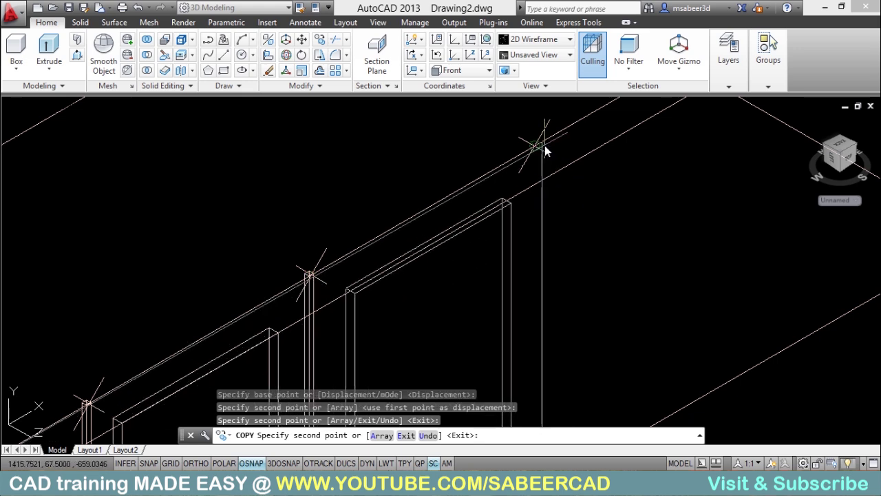
left_click(541, 146)
scroll(331, 327, "down", 2)
scroll(463, 230, "up", 2)
left_click(457, 230)
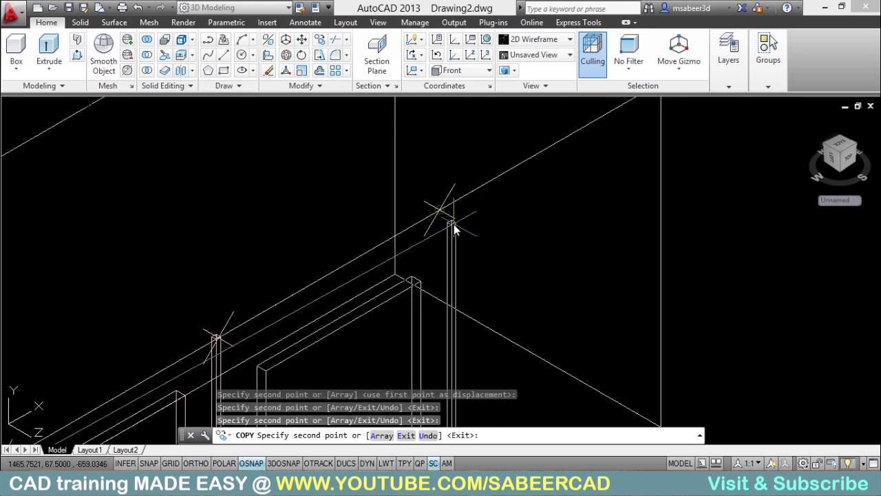
scroll(379, 309, "down", 3)
left_click(494, 230)
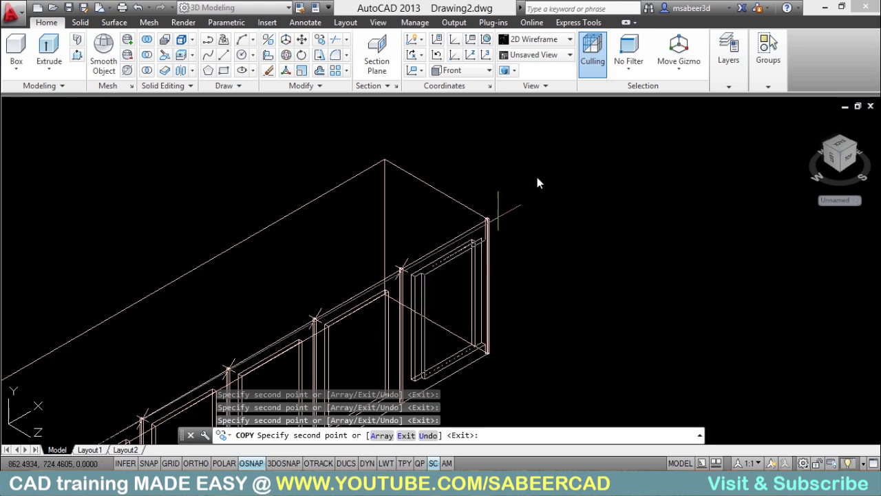
scroll(535, 179, "down", 3)
key("Escape")
scroll(509, 207, "up", 2)
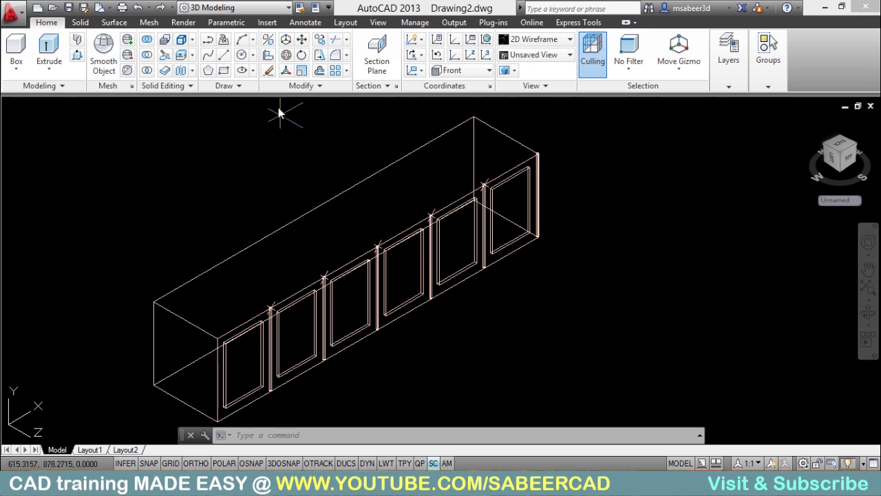
- Erase the construction line running along the upper front edge of the box, keeping the 3D solid
left_click(270, 71)
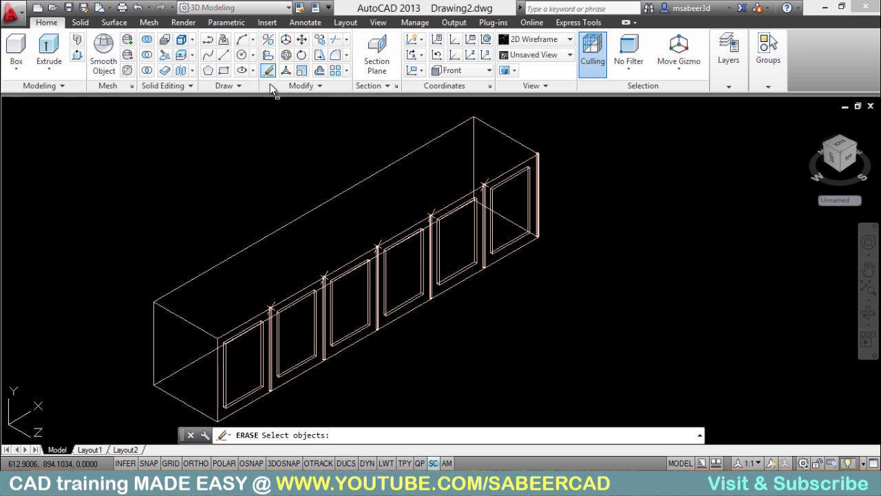
left_click(306, 296)
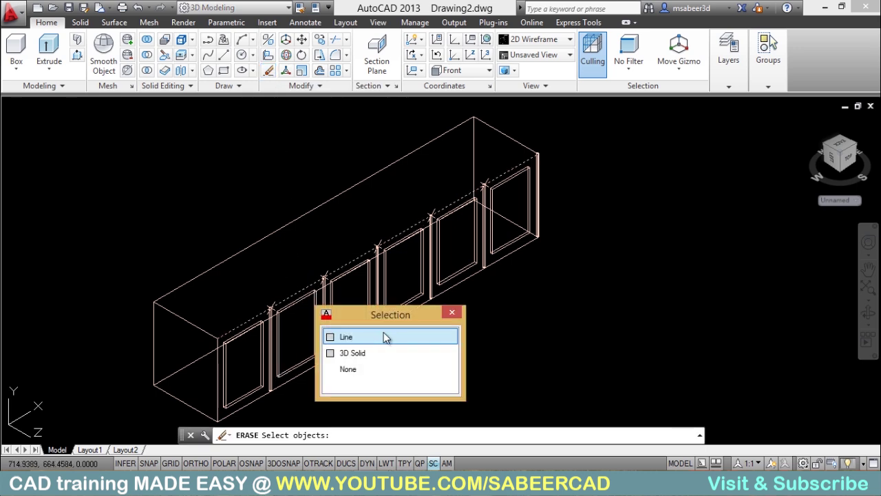
left_click(386, 338)
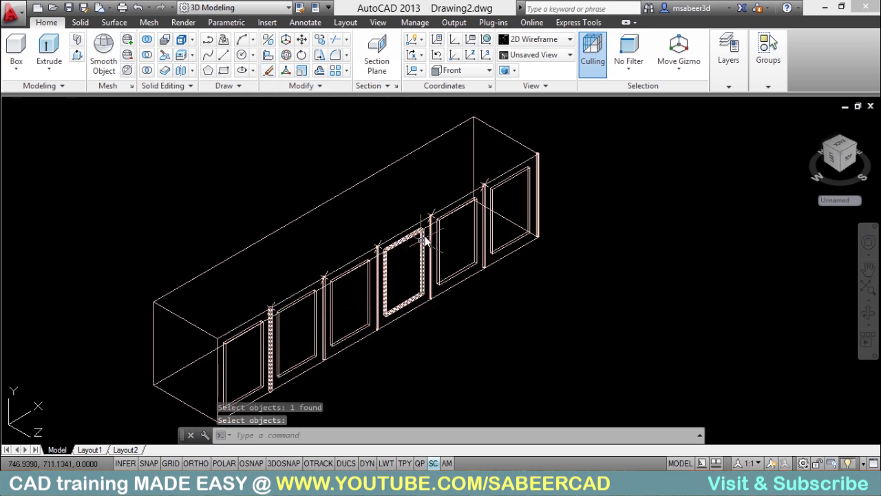
key("Return")
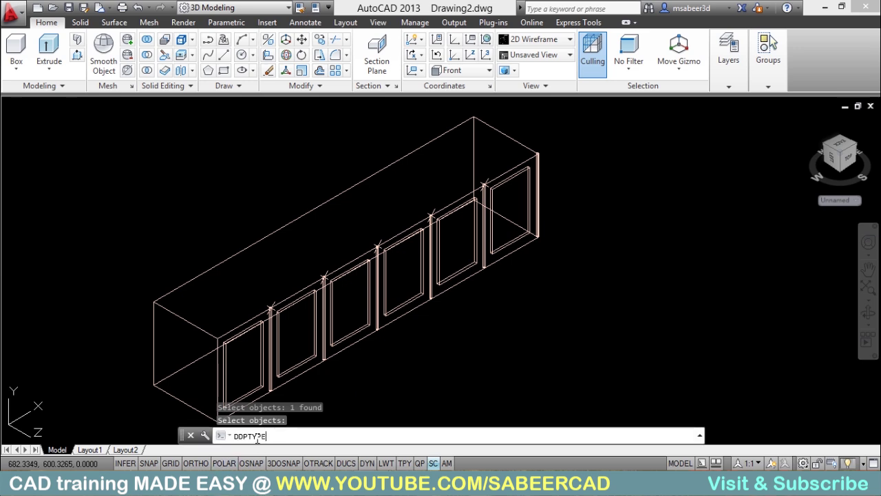
- Set the point style to the blank marker so that the division points are hidden
key("Return")
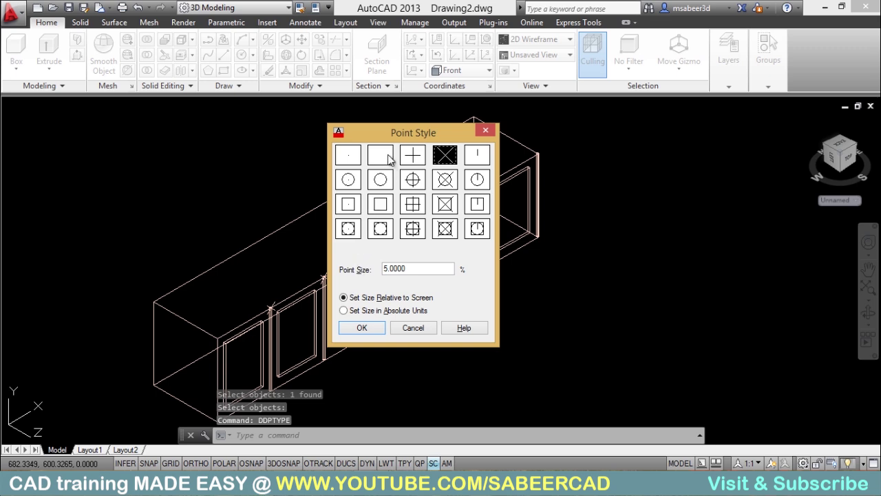
left_click(382, 157)
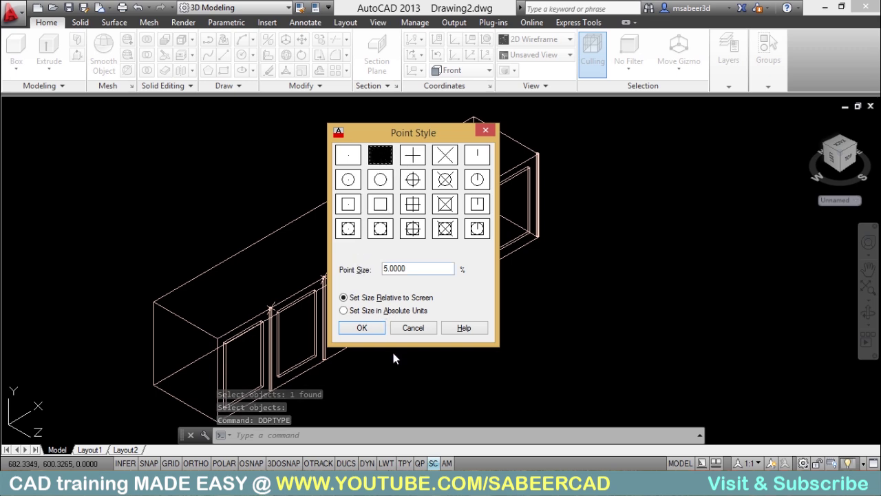
left_click(362, 329)
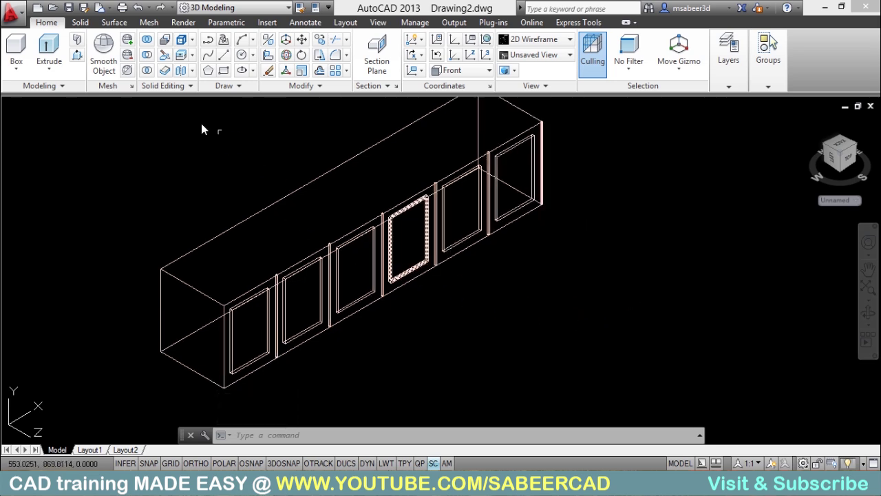
- Subtract all the door panel and divider solids from the cabinet box
left_click(146, 55)
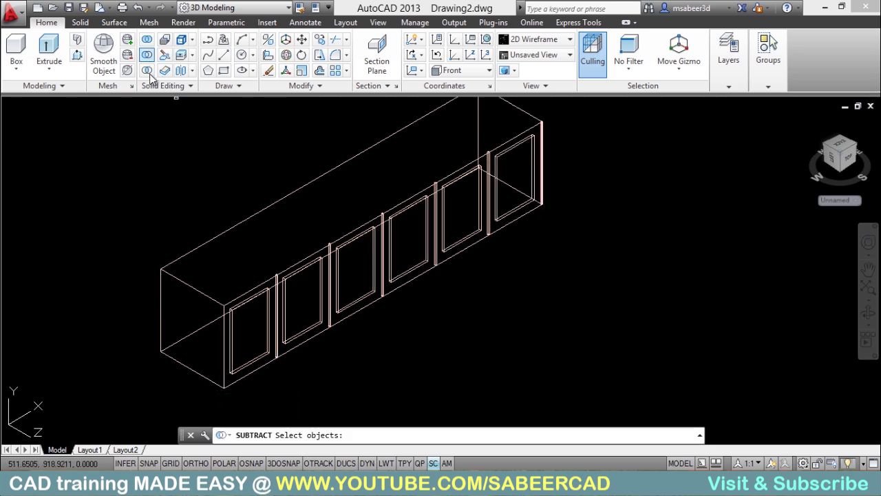
left_click(230, 230)
key("Return")
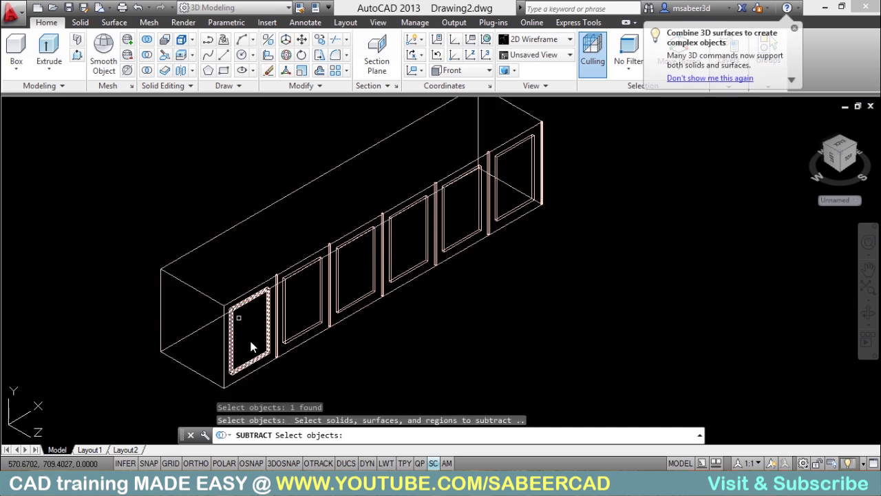
left_click(210, 106)
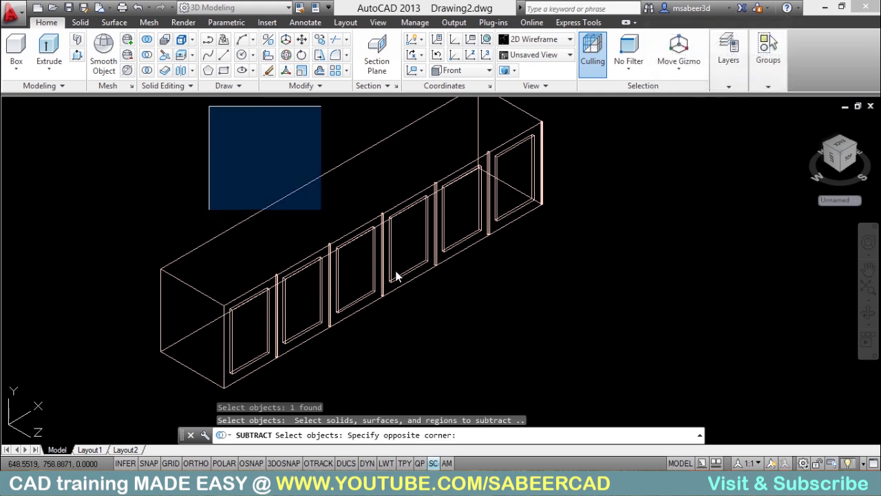
left_click(578, 397)
scroll(252, 327, "up", 2)
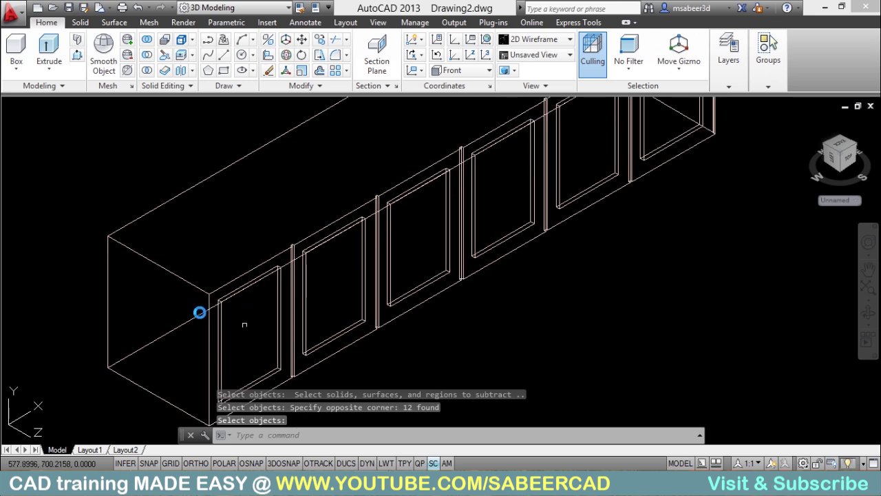
- Show the model in the Realistic visual style and examine the recessed panels and grooves on the cabinet front
left_click(90, 105)
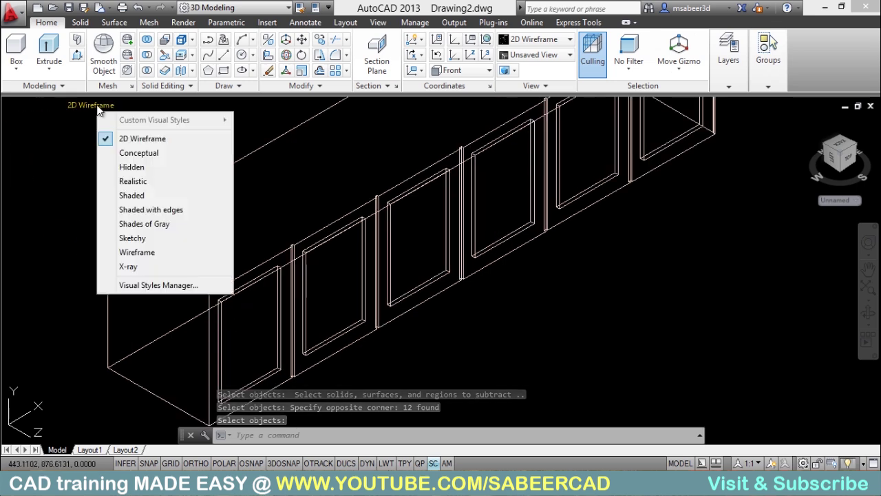
left_click(126, 180)
scroll(256, 324, "up", 4)
scroll(261, 240, "down", 2)
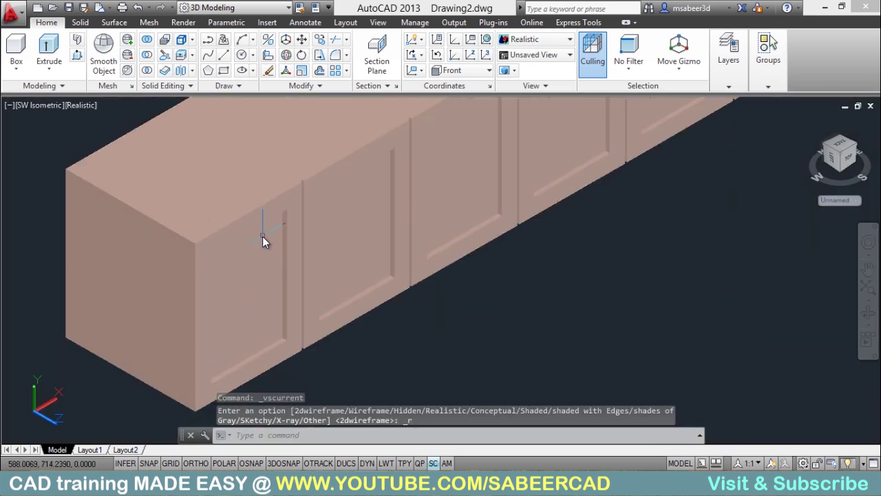
scroll(516, 323, "up", 1)
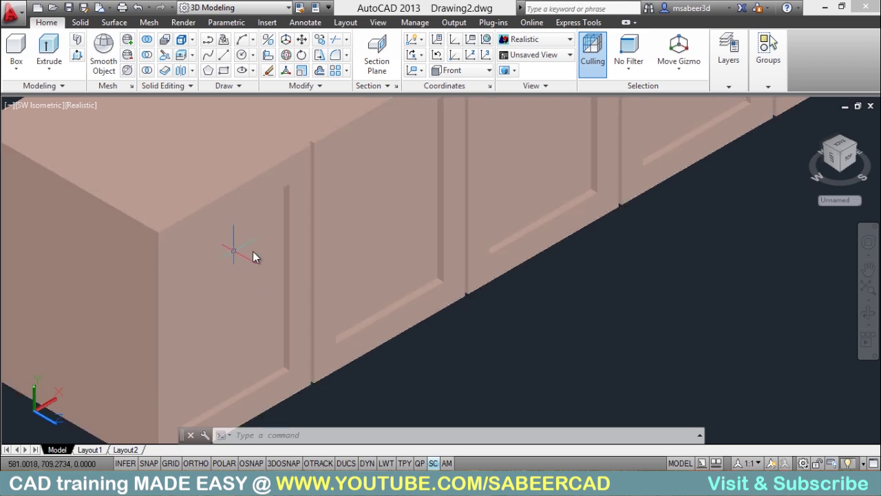
- Make CABIN IN the current layer
left_click(264, 297, "ctrl")
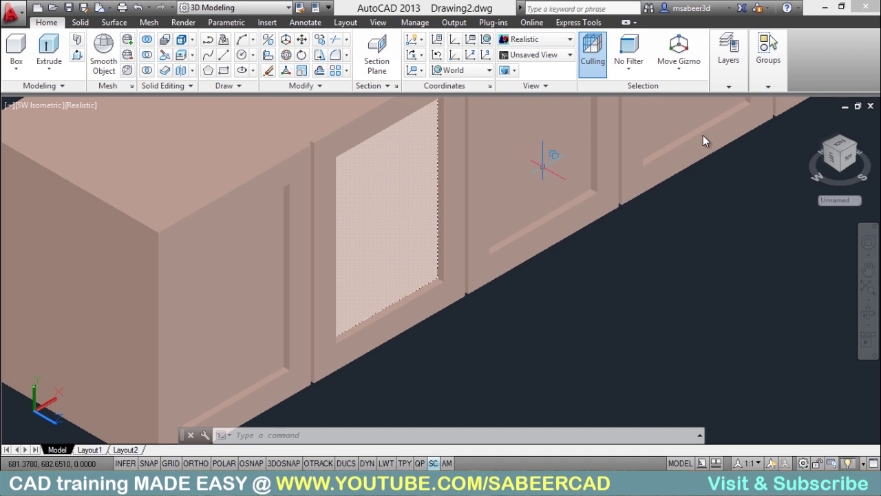
left_click(745, 87)
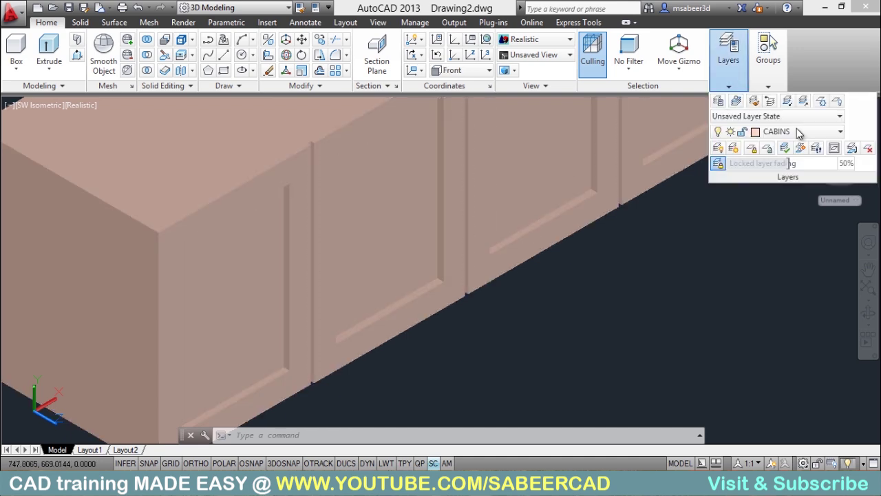
left_click(801, 133)
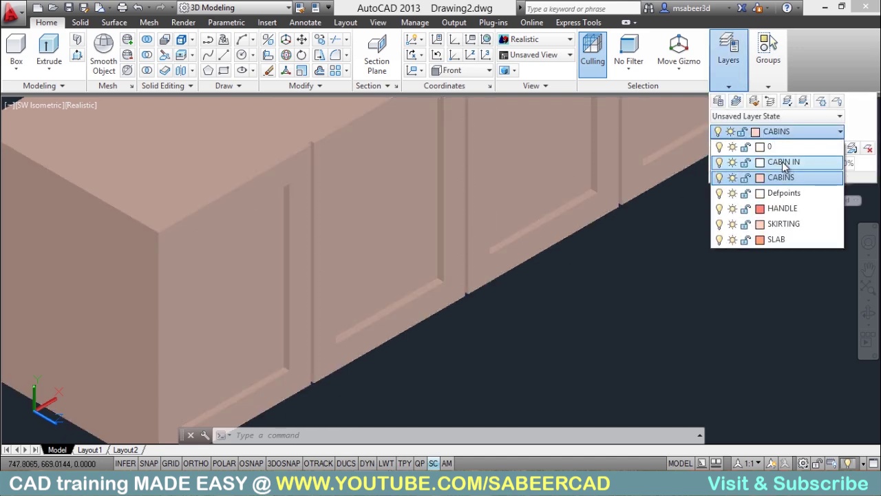
left_click(784, 163)
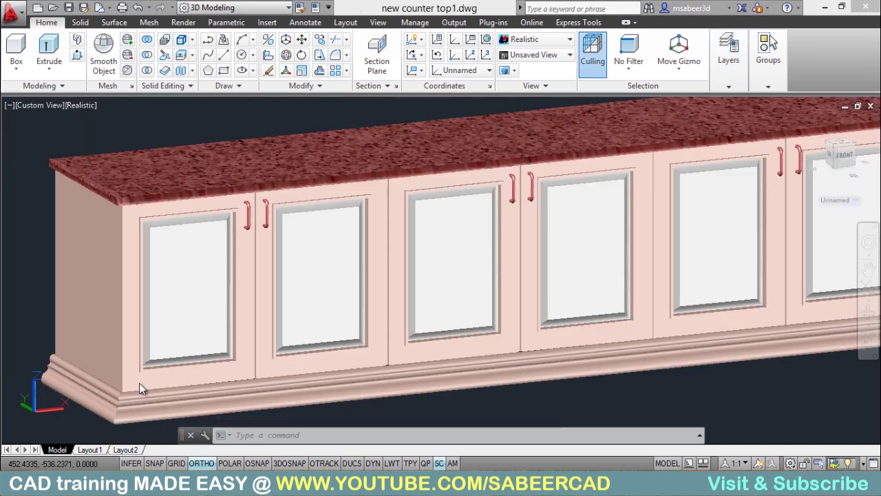
- Examine the bevelled inner panels and lower door edges of the finished counter in new counter top1.dwg
scroll(135, 387, "up", 5)
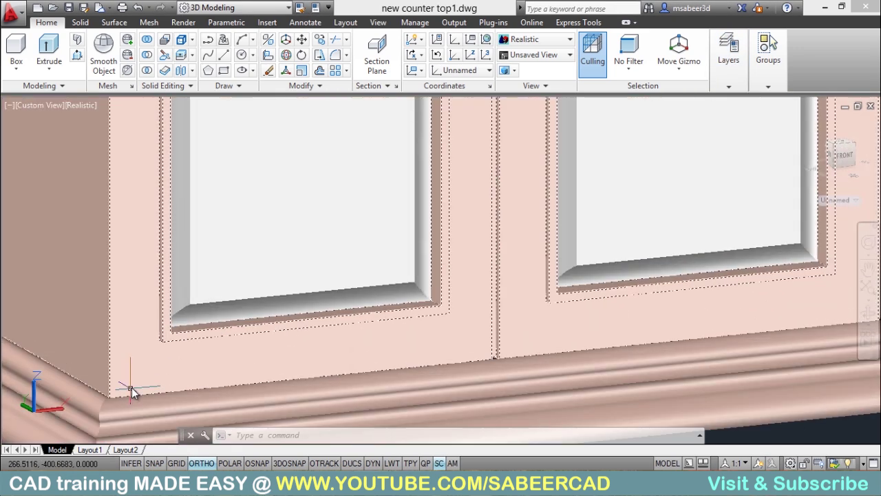
scroll(176, 372, "up", 3)
scroll(177, 352, "down", 4)
scroll(179, 338, "up", 4)
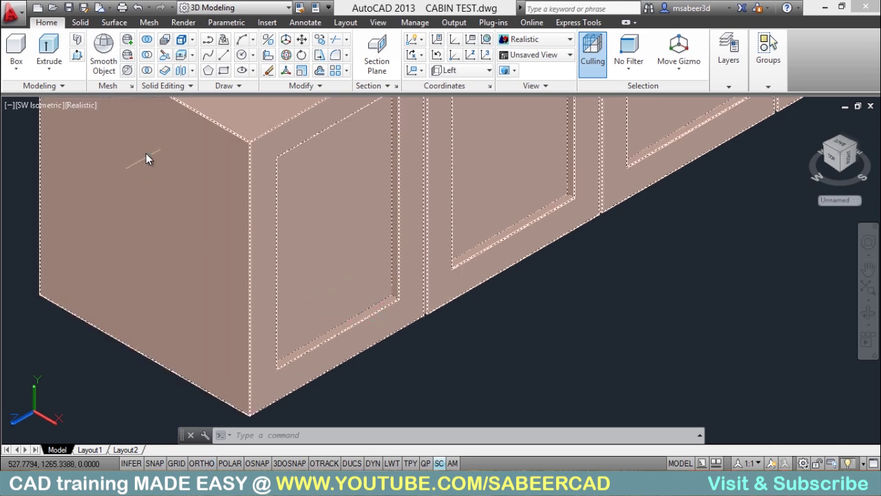
- Display CABIN TEST.dwg in the 2D Wireframe visual style and turn on object snap
left_click(76, 104)
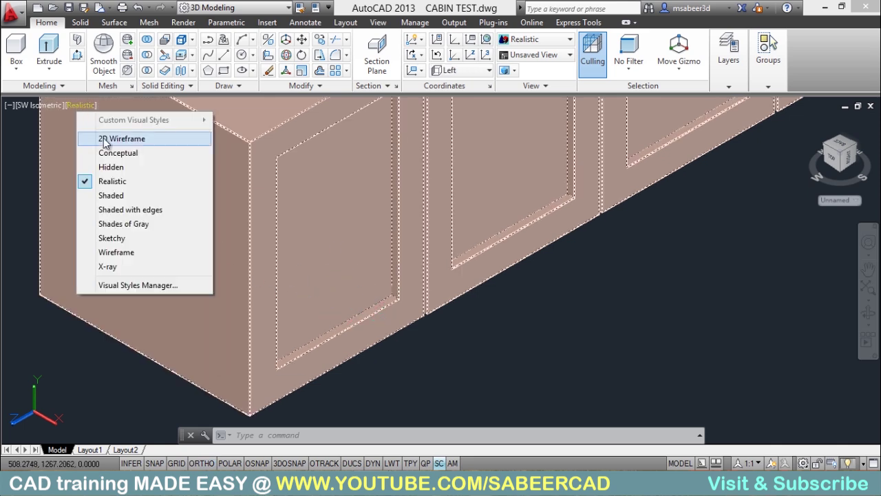
left_click(107, 139)
key("F3")
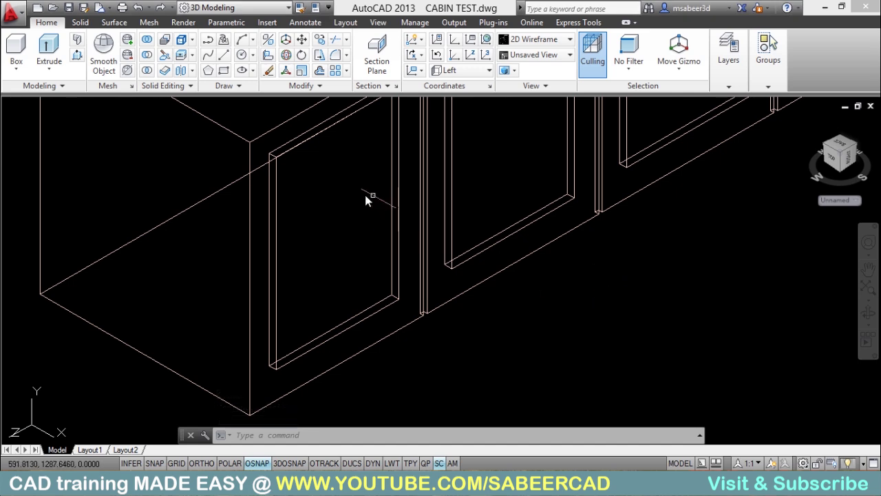
- Start a polyline at the midpoint of the first door recess's inner lower edge, with Ortho segments 4 units up and 2 units outward
left_click(208, 40)
scroll(327, 323, "up", 5)
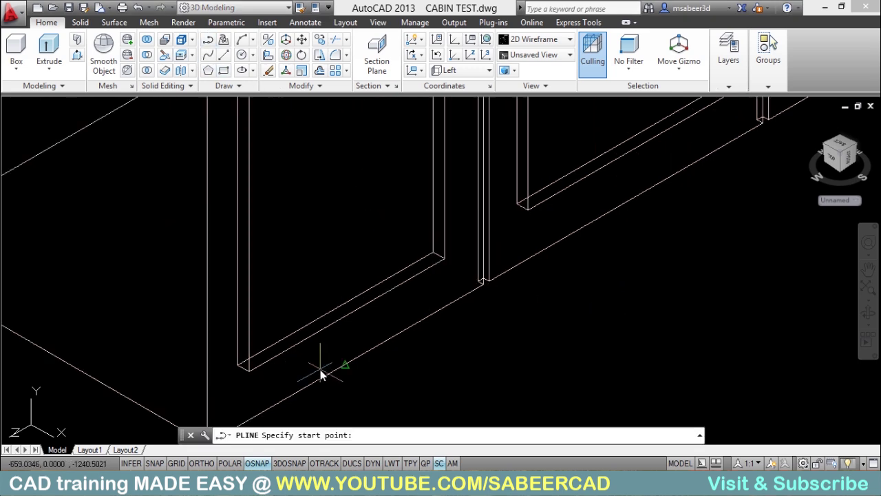
left_click(348, 272)
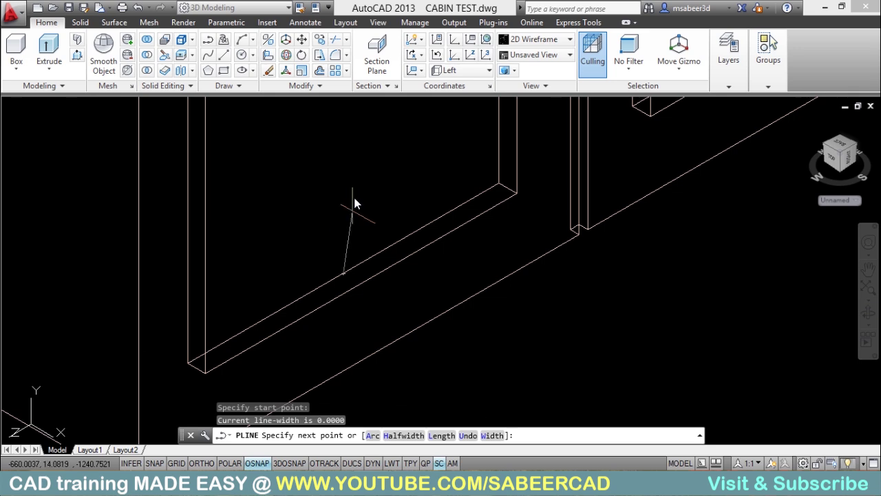
key("F8")
type("4")
key("Return")
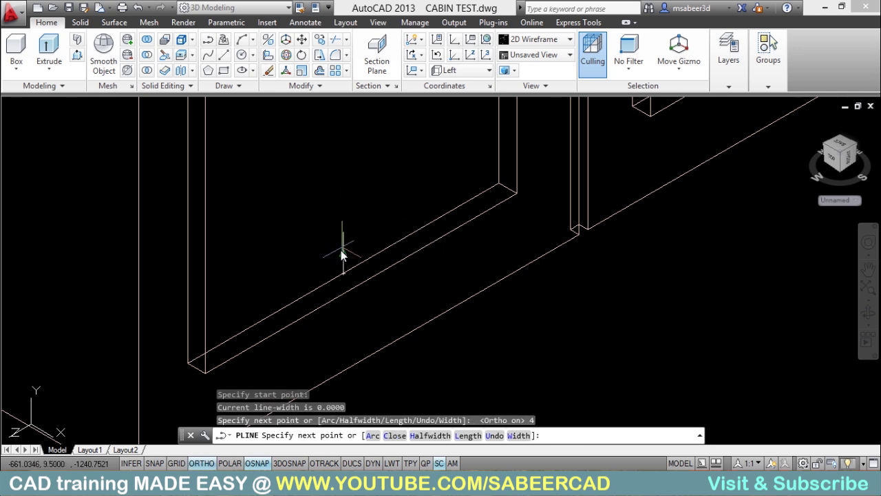
scroll(351, 248, "up", 3)
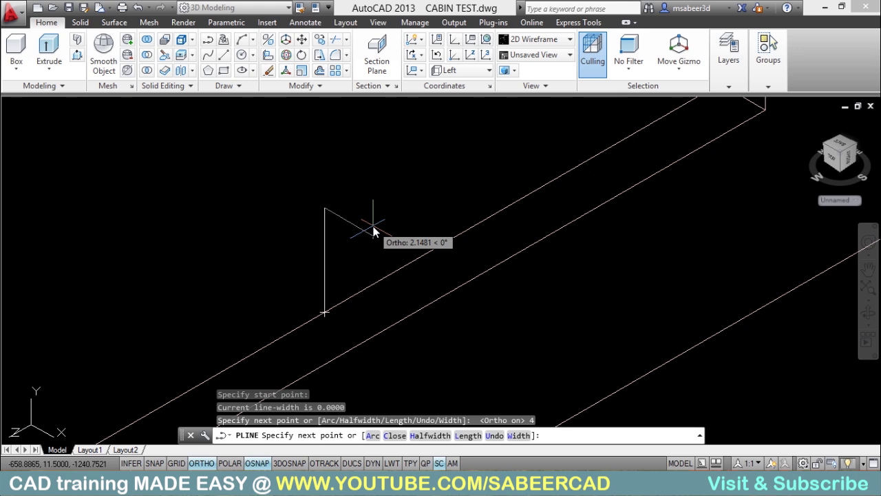
type("2")
key("Return")
scroll(365, 288, "up", 2)
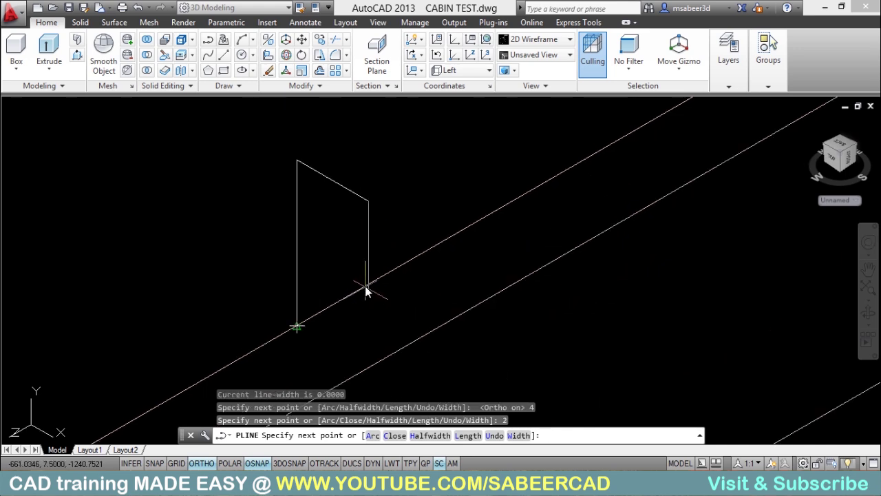
- Continue the polyline with an arc through a second point, curving down and back toward the vertical segment
type("a")
key("Return")
type("s Second p")
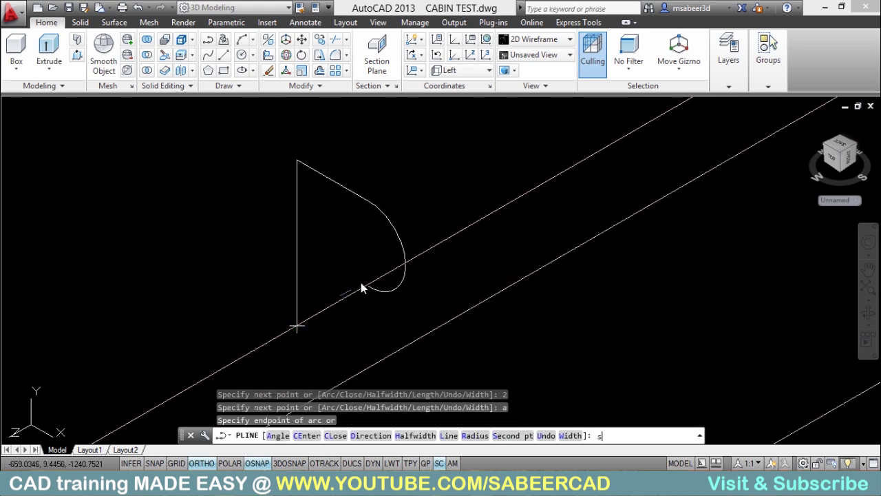
key("Return")
left_click(355, 246)
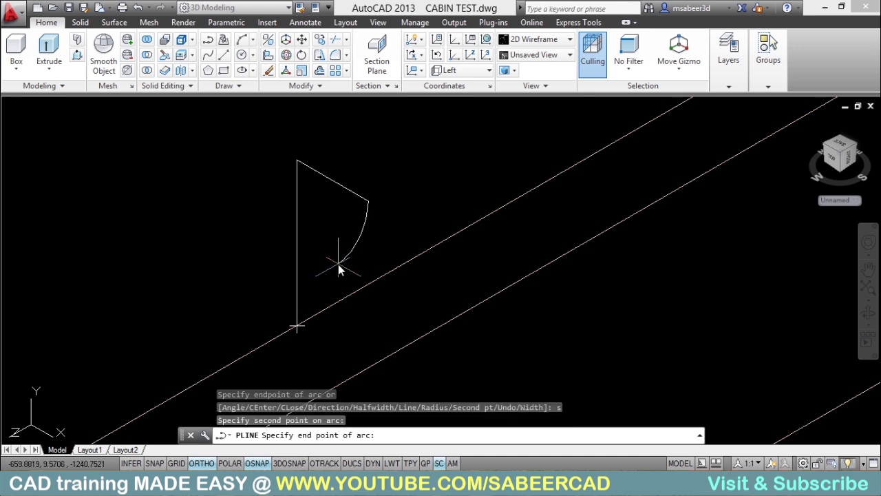
left_click(328, 267)
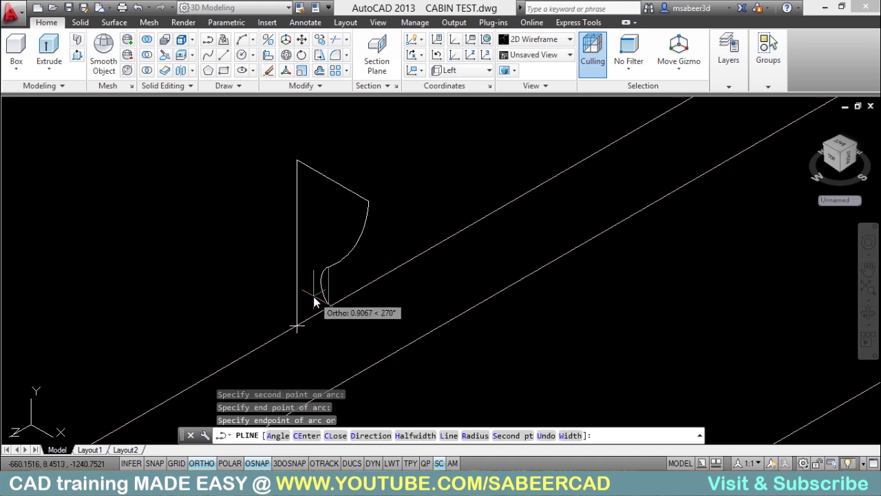
- Add a second arc down to the polyline's start point and close the moulding profile
scroll(314, 296, "up", 3)
scroll(266, 374, "down", 3)
left_click(253, 313)
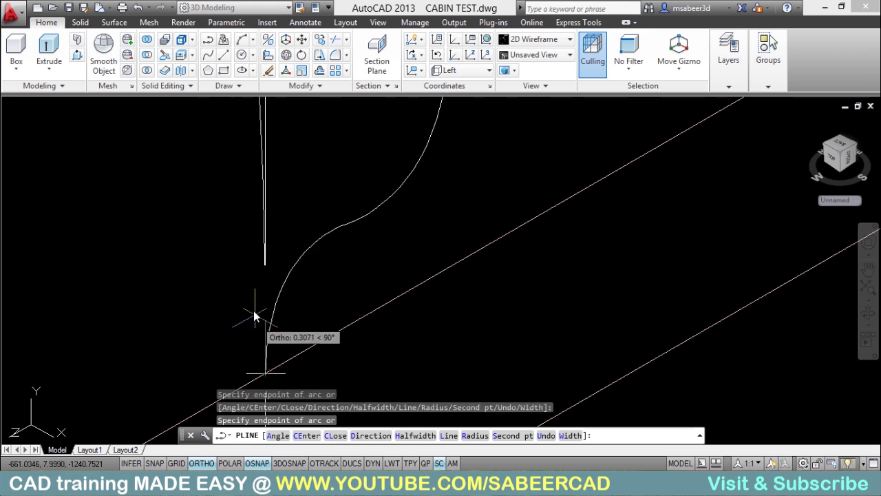
scroll(252, 305, "down", 3)
type("lc")
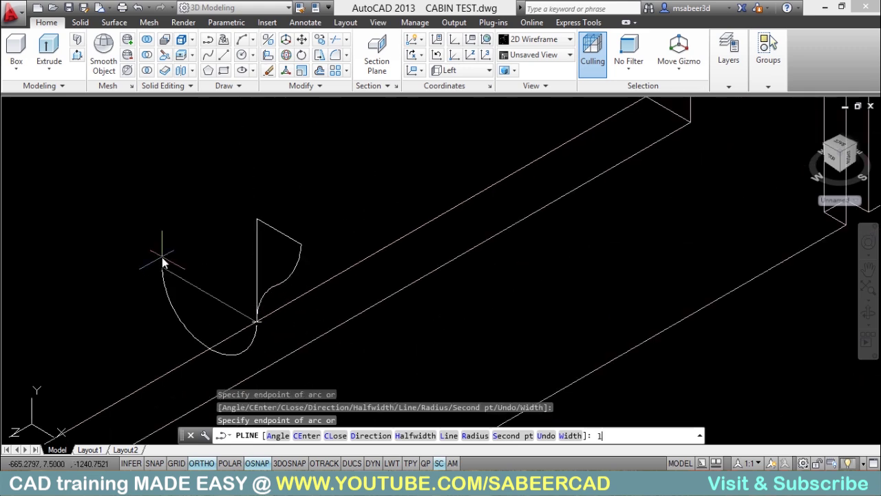
key("Return")
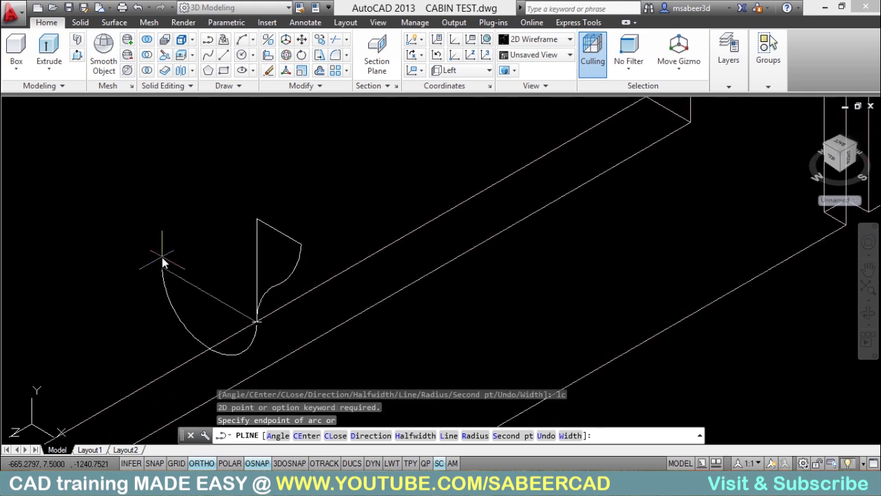
type("cl")
key("Return")
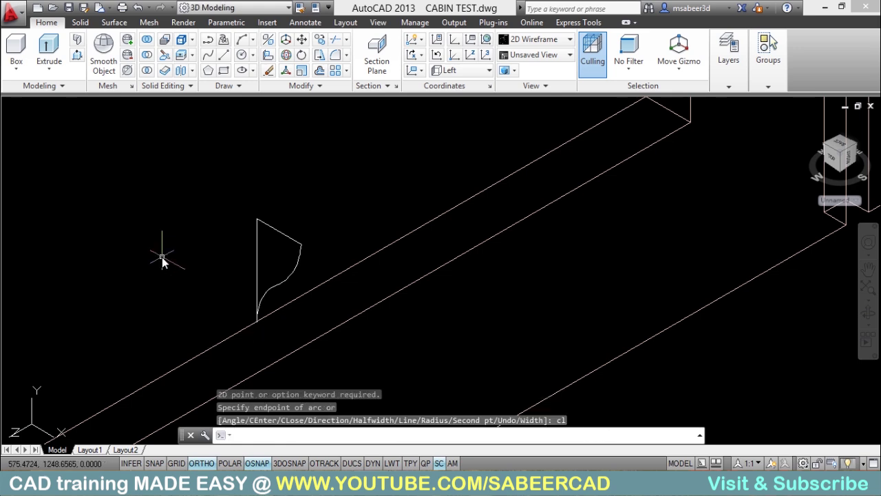
key("Escape")
- Set the UCS to Front for drawing in the plane of the door
scroll(286, 282, "down", 3)
mouse_move(329, 310)
middle_mouse_down()
mouse_move(383, 324)
mouse_move(381, 338)
middle_mouse_up()
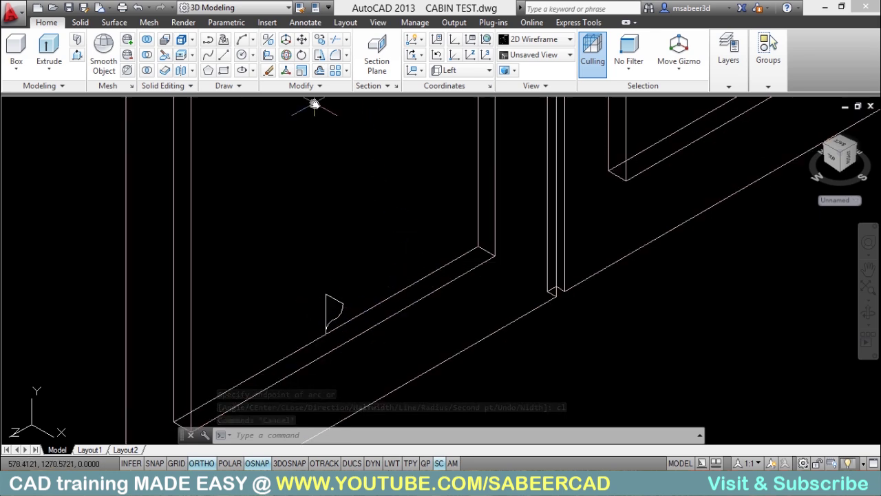
left_click(378, 23)
left_click(283, 75)
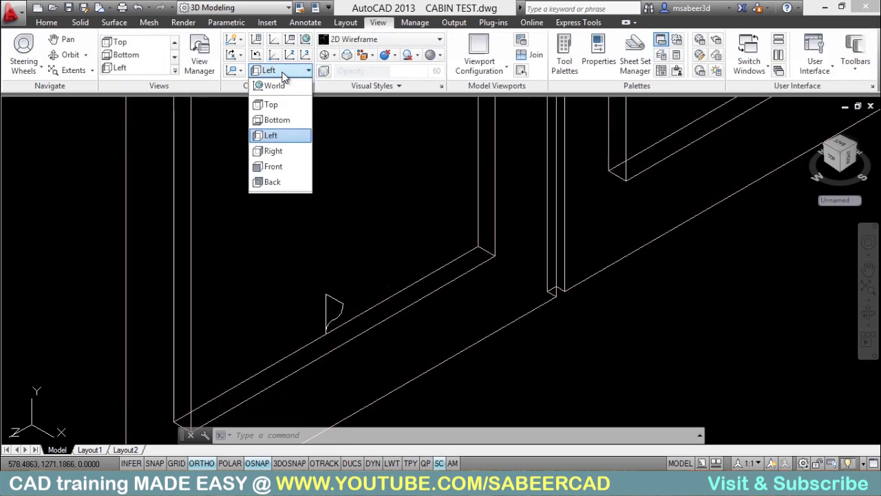
left_click(285, 172)
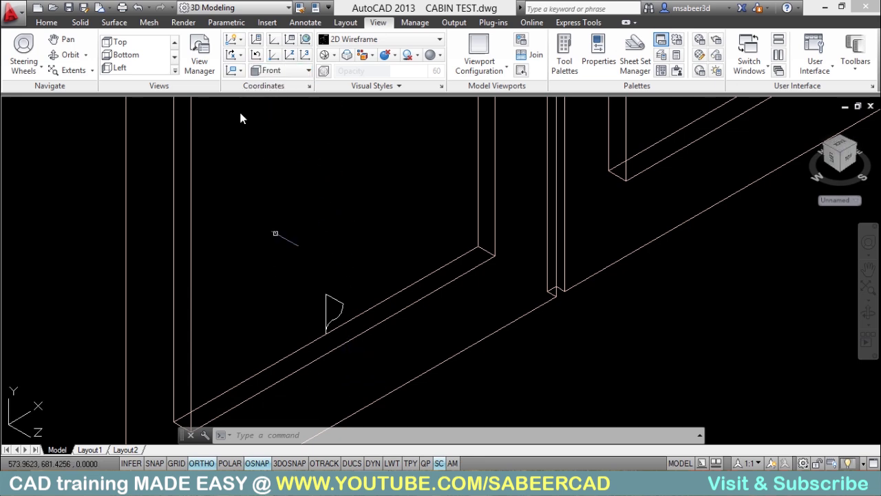
left_click(47, 23)
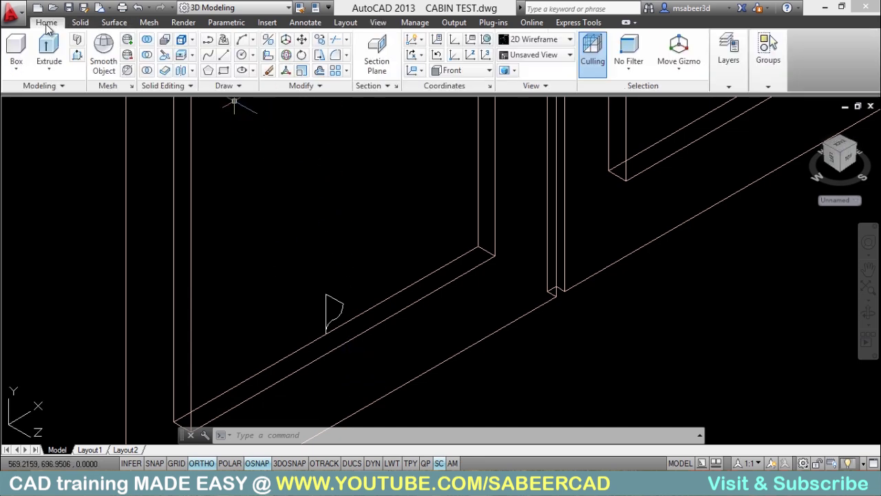
- Start a polyline at the moulding profile's base point and run it through the first recess's far lower and upper inner corners
left_click(208, 39)
left_click(333, 337)
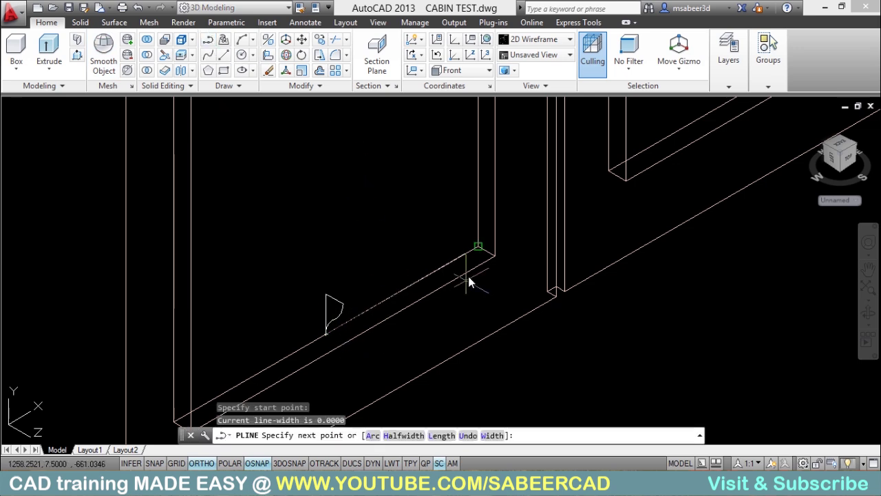
left_click(468, 266)
scroll(448, 342, "up", 3)
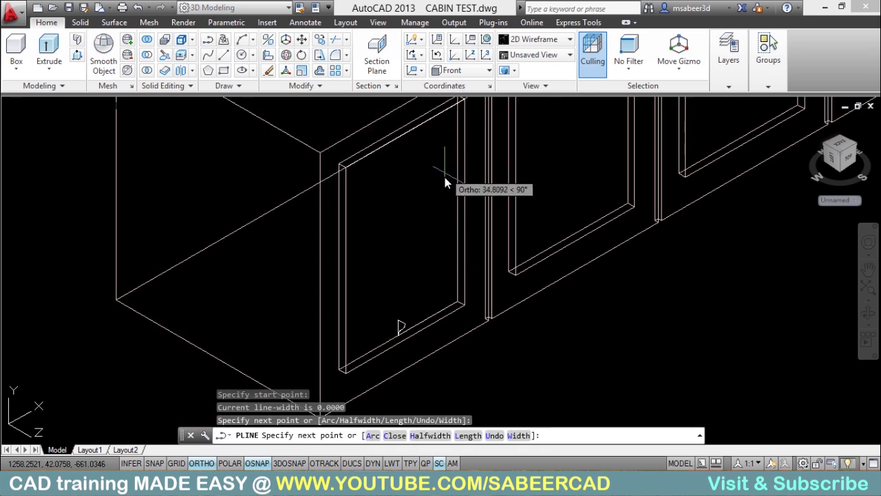
scroll(454, 145, "up", 1)
left_click(473, 161)
scroll(281, 158, "down", 2)
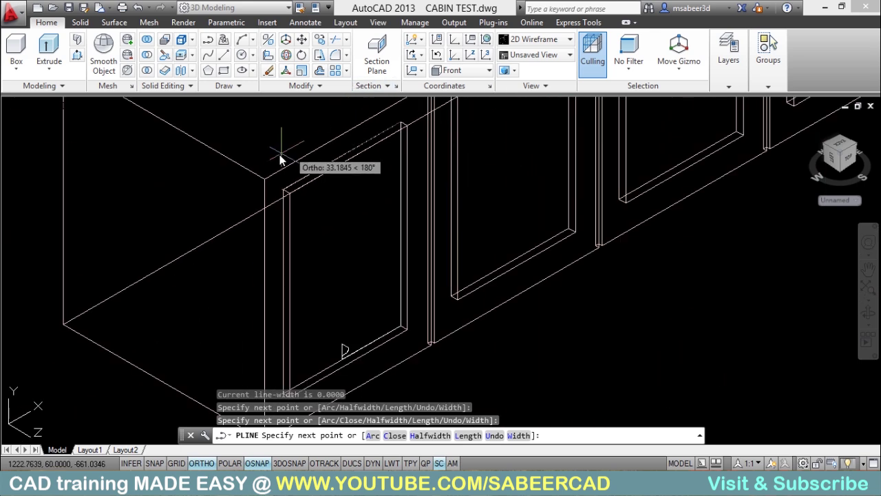
- Continue the polyline through the recess's two inner corners nearest the cabinet end and close it into a rectangular path
left_click(283, 191)
scroll(324, 227, "down", 1)
scroll(251, 227, "up", 3)
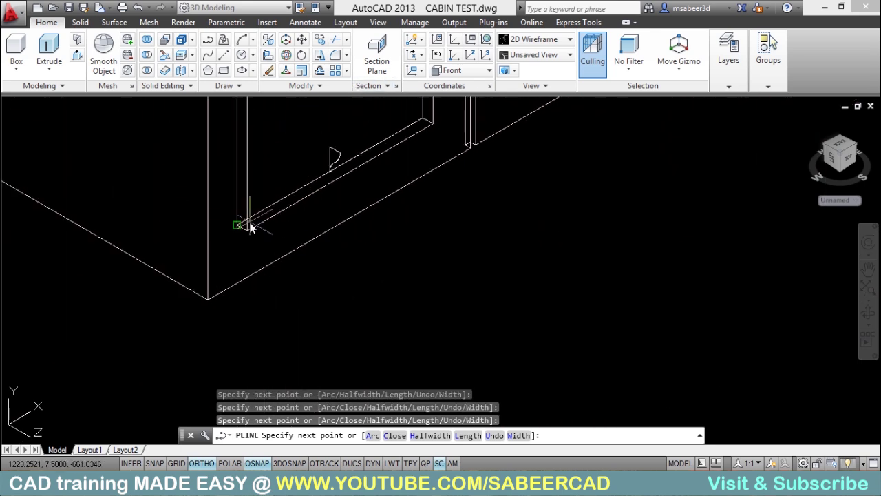
left_click(251, 227)
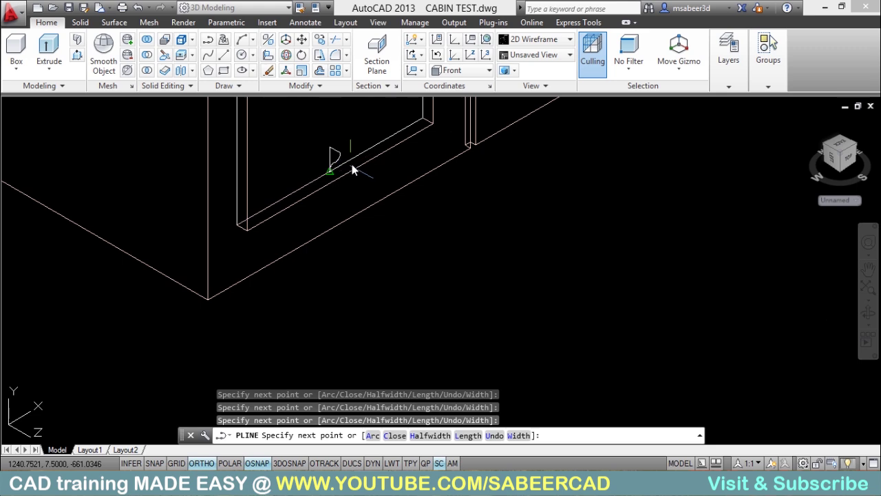
type("c")
key("Return")
scroll(346, 167, "down", 2)
scroll(357, 272, "up", 3)
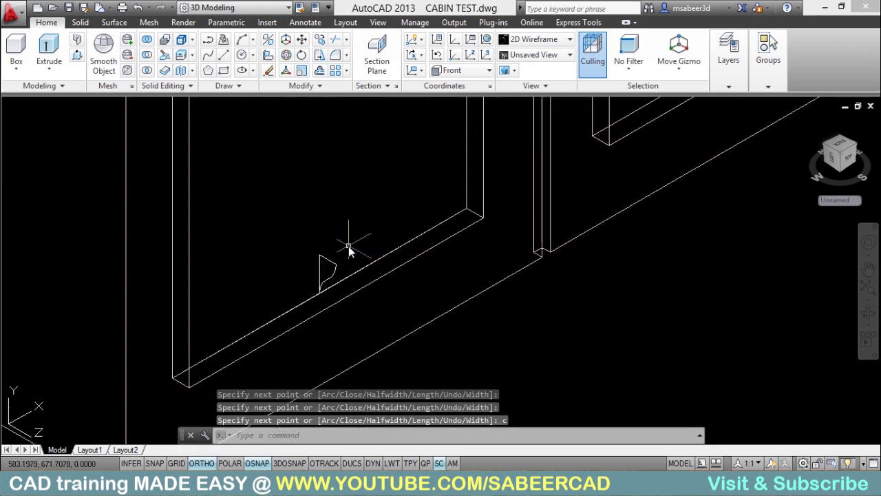
- Extrude the moulding profile along the closed polyline around the first door recess, using the Path option
left_click(49, 69)
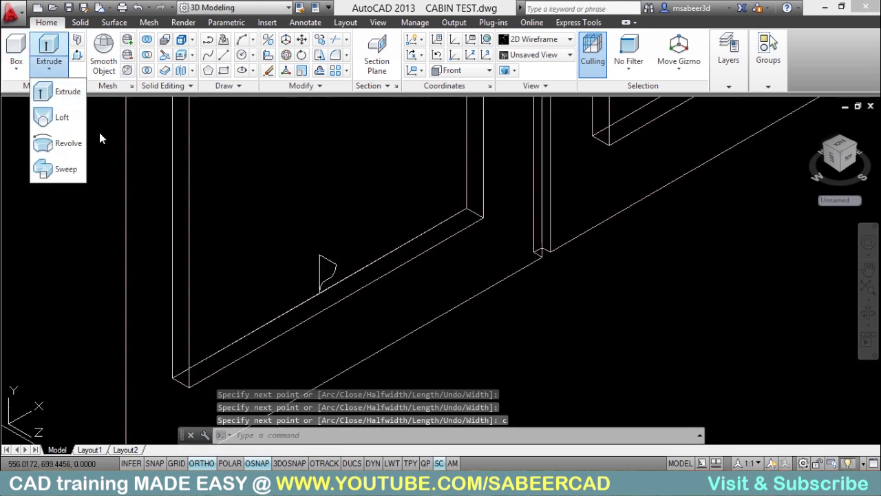
left_click(48, 90)
left_click(338, 272)
key("Return")
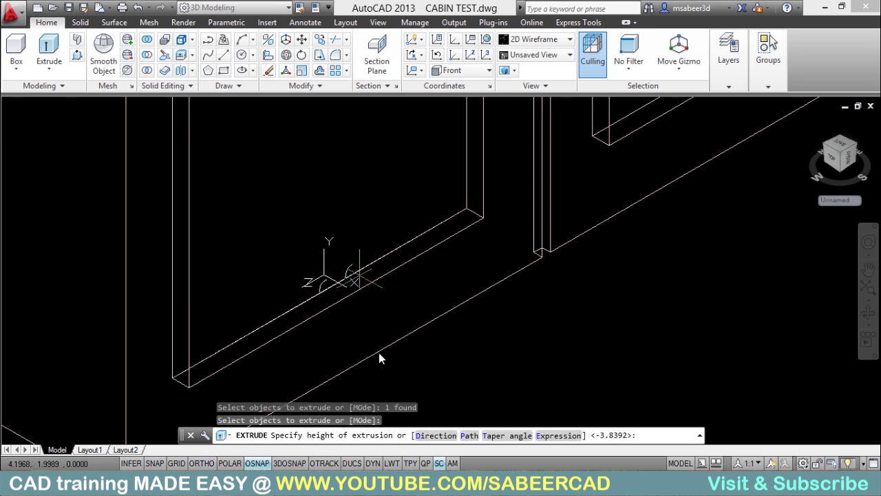
left_click(469, 436)
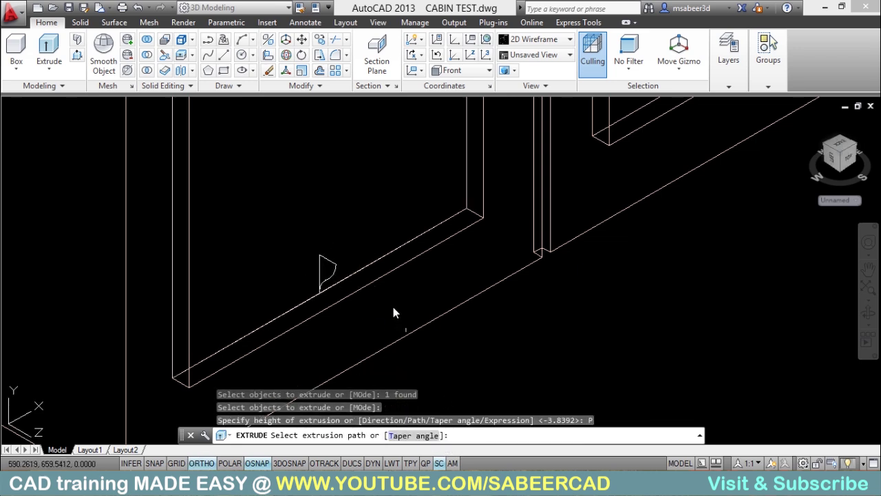
left_click(362, 272)
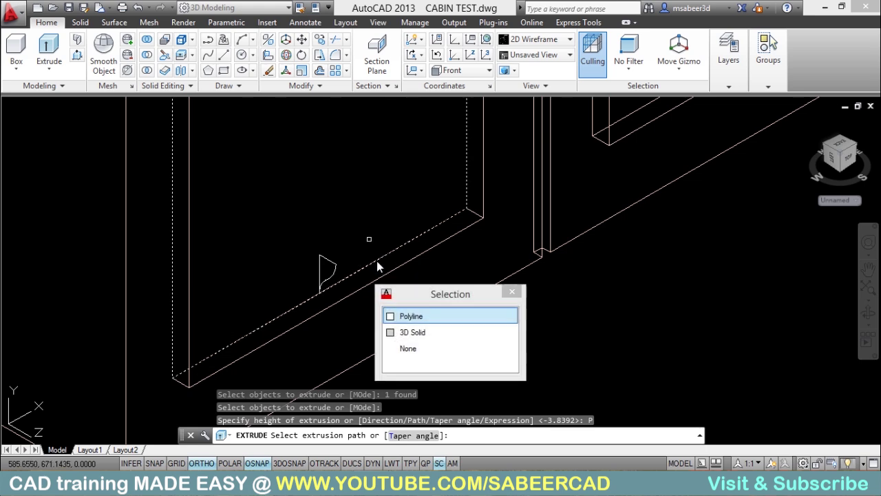
key("Escape")
scroll(409, 262, "down", 4)
key("Escape")
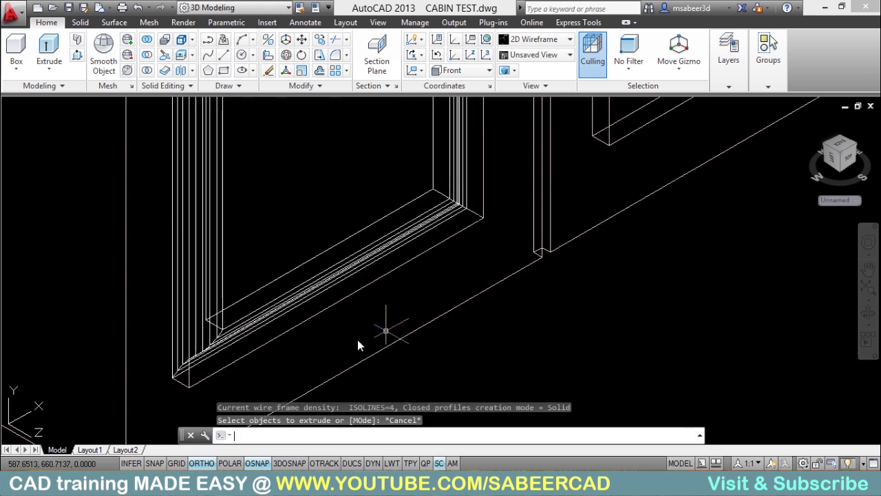
- Set the visual style to Realistic and examine the moulding around the first door recess from a lower angle
scroll(346, 300, "up", 2)
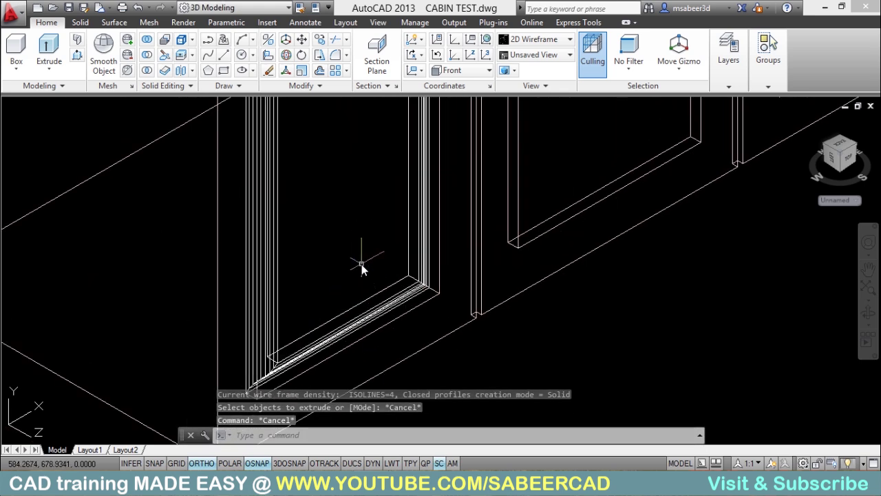
scroll(350, 276, "down", 1)
middle_click_drag(343, 272, 329, 281)
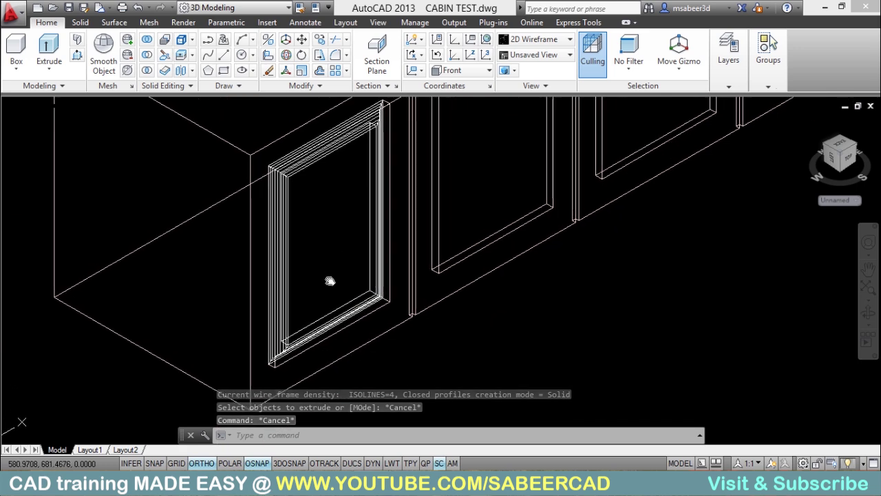
left_click(90, 107)
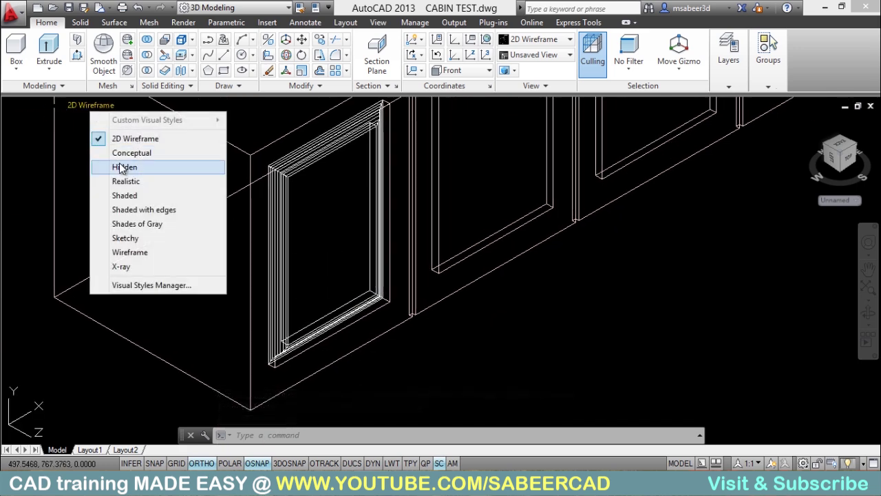
left_click(124, 236)
scroll(333, 330, "up", 2)
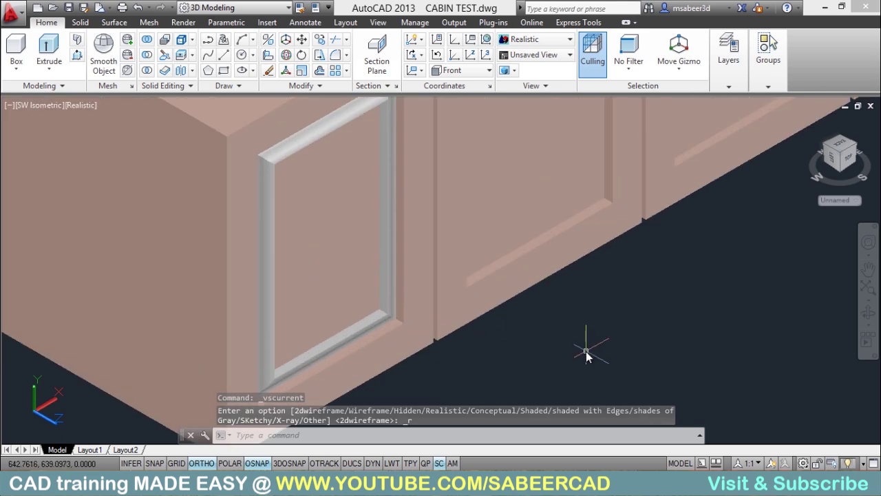
type("3dorbit")
key("Return")
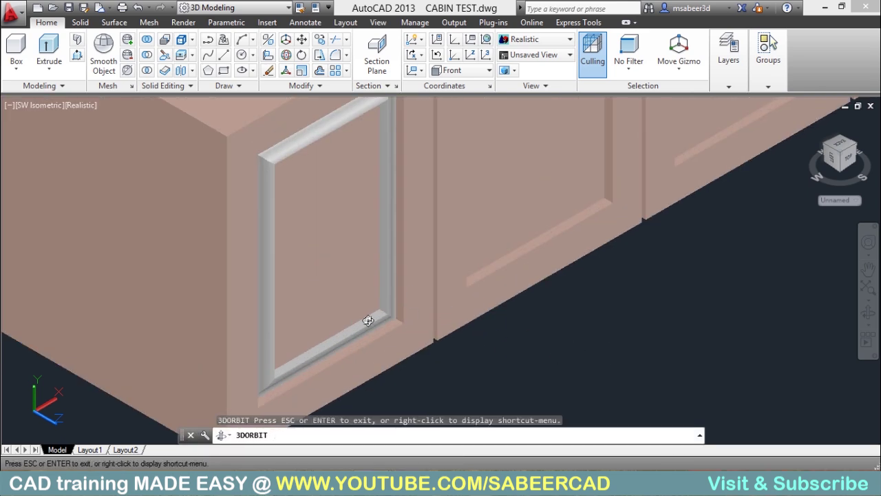
mouse_move(368, 321)
left_mouse_down()
mouse_move(378, 280)
mouse_move(279, 351)
mouse_move(301, 330)
mouse_move(344, 325)
mouse_move(350, 305)
mouse_move(344, 354)
mouse_move(366, 250)
left_mouse_up()
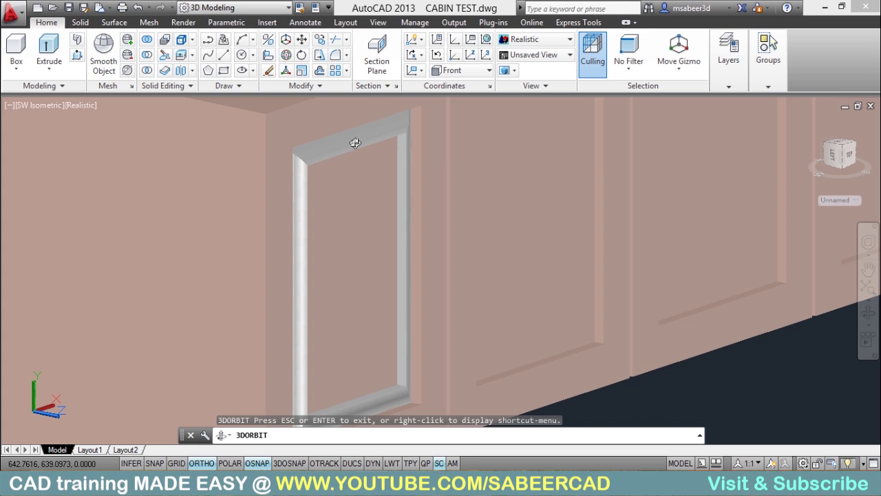
left_click_drag(354, 299, 324, 293)
right_click(319, 254)
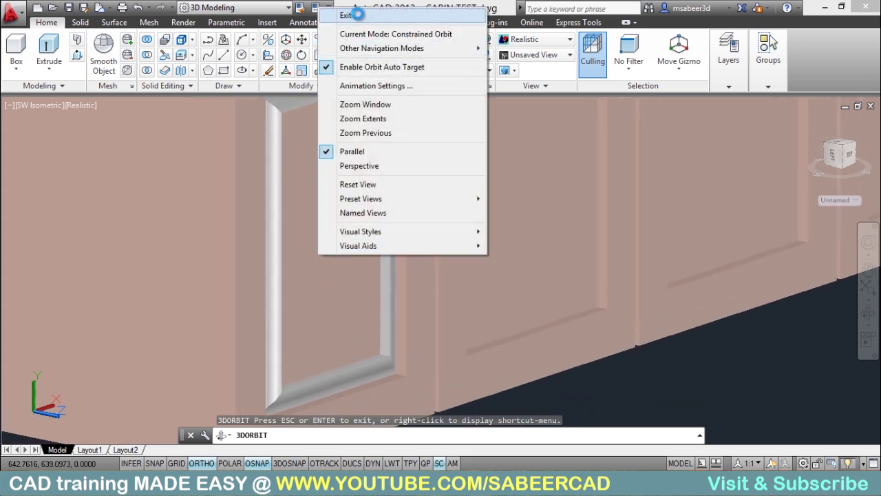
left_click(345, 14)
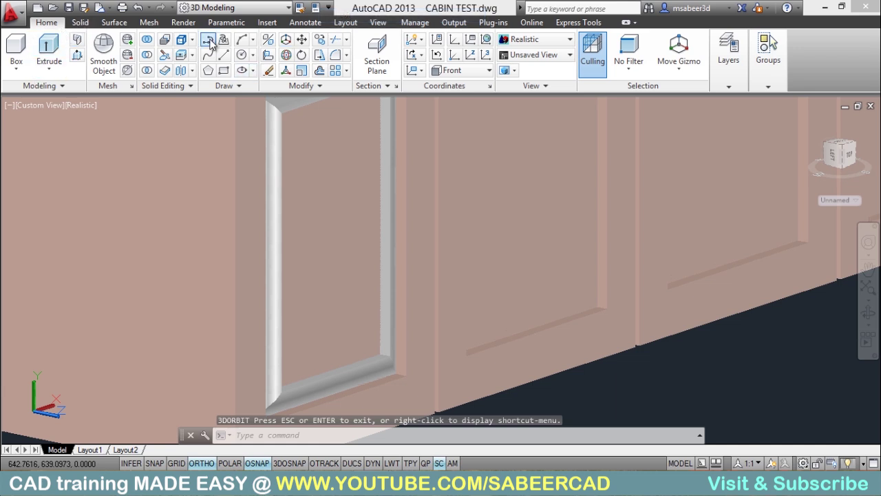
- Start a polyline at the moulding's lower inner front corner nearest the cabinet end and run it to the opposite lower corner
left_click(208, 40)
scroll(288, 404, "up", 6)
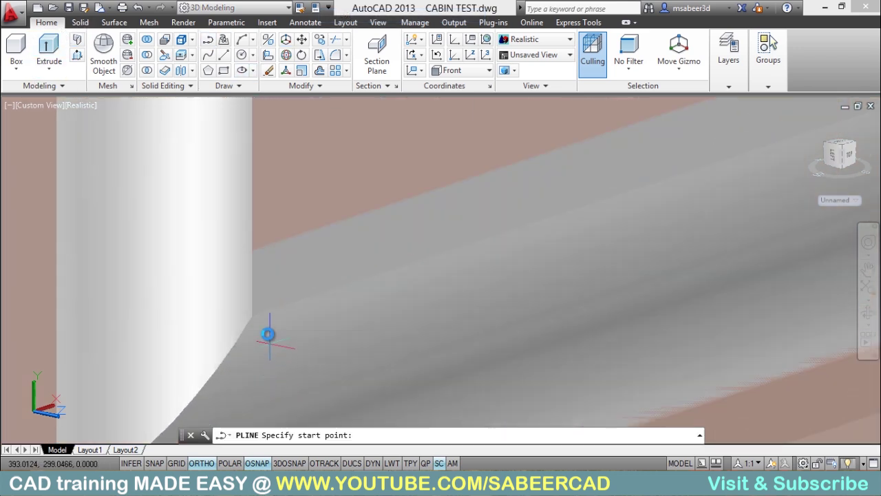
left_click(253, 316)
scroll(203, 366, "down", 5)
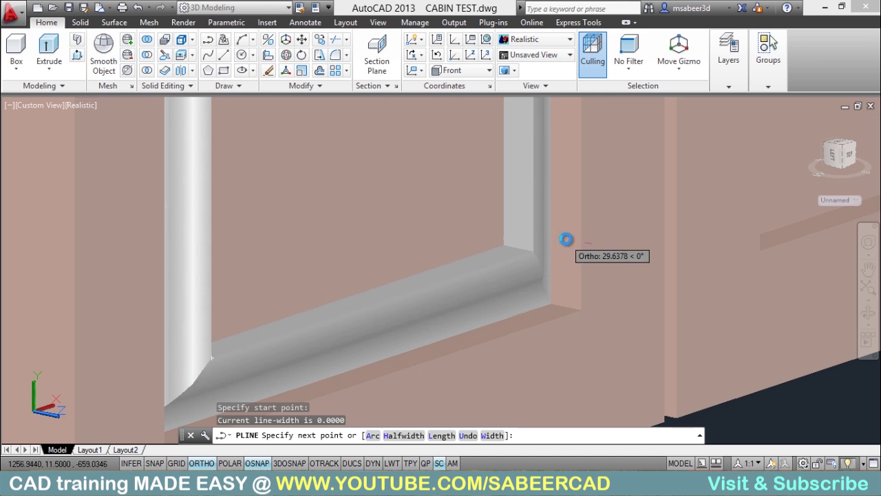
scroll(567, 241, "up", 5)
left_click(473, 278)
scroll(544, 380, "down", 5)
scroll(527, 141, "up", 7)
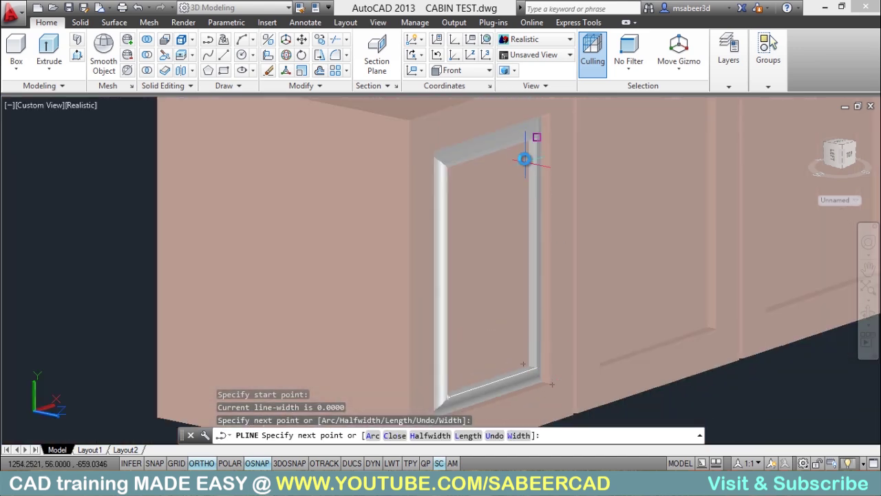
- Continue the polyline through the moulding's two upper inner front corners and close it
left_click(538, 138)
scroll(306, 196, "down", 2)
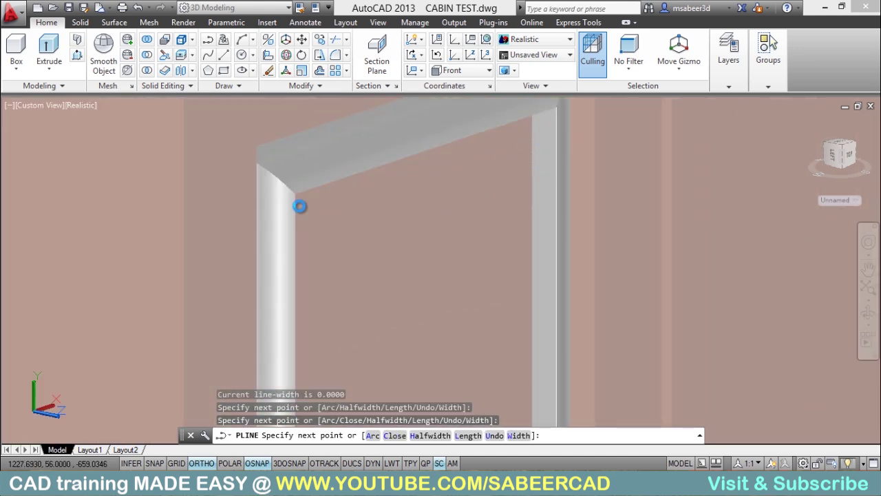
left_click(291, 130)
scroll(295, 141, "up", 2)
scroll(310, 172, "down", 3)
scroll(323, 188, "up", 2)
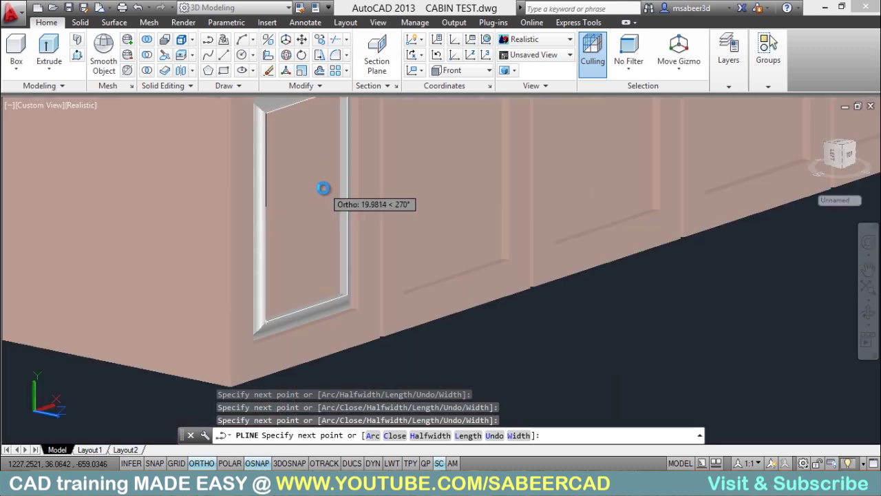
type("c")
key("Return")
scroll(385, 236, "down", 3)
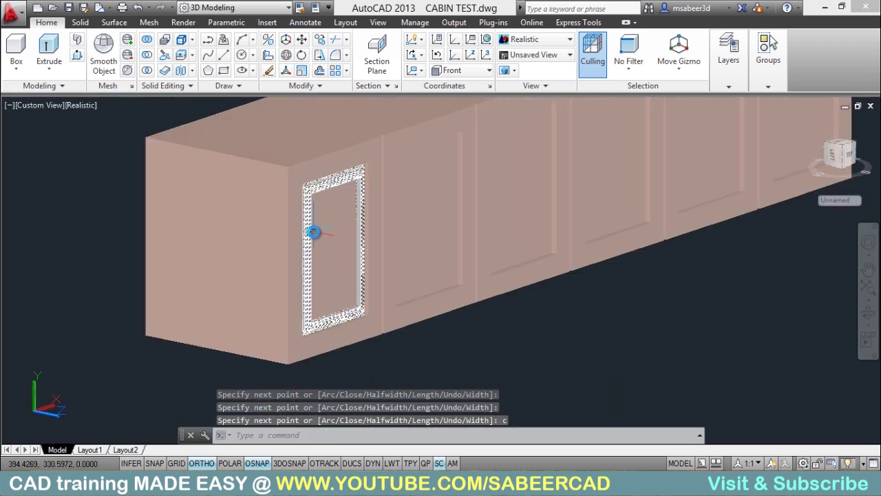
scroll(345, 199, "up", 3)
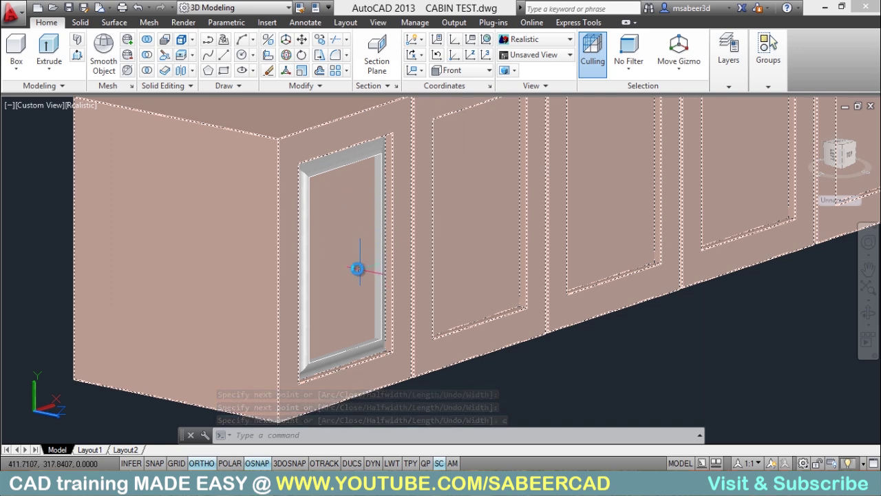
key("Escape")
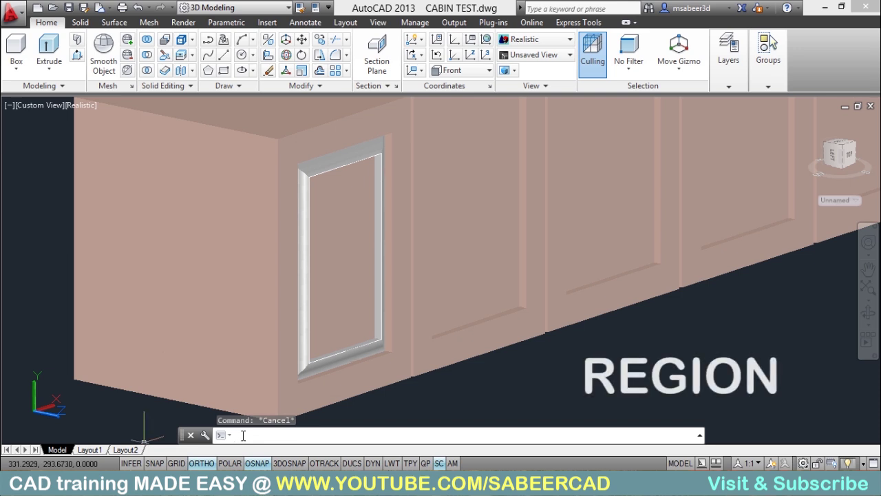
- Convert the last drawn polyline inside the moulding into a region that fills the door panel
type("ion")
key("Return")
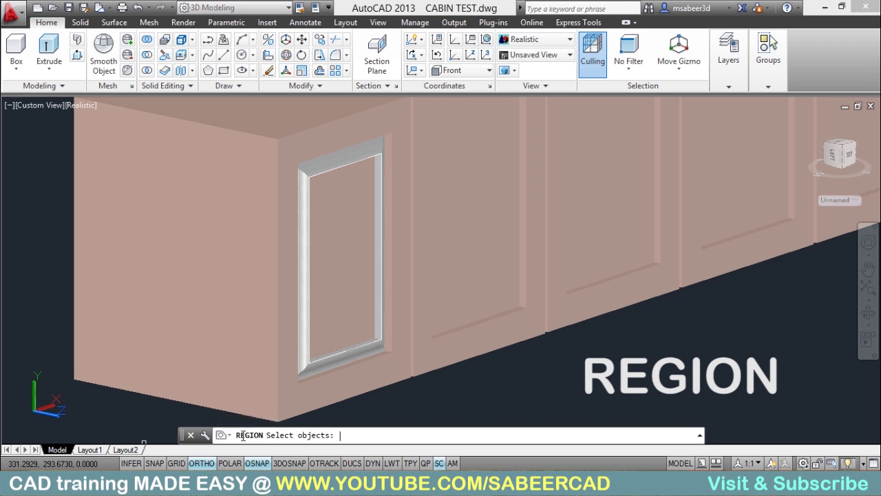
scroll(351, 358, "up", 3)
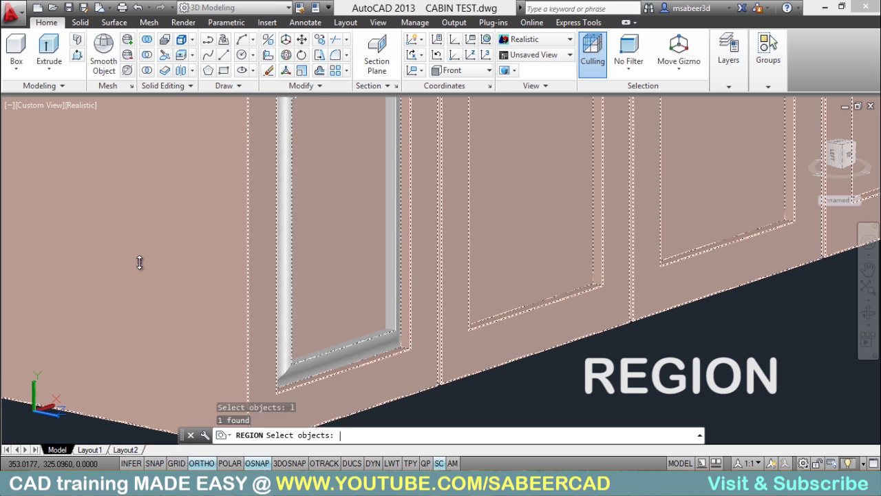
key("Return")
scroll(277, 314, "down", 5)
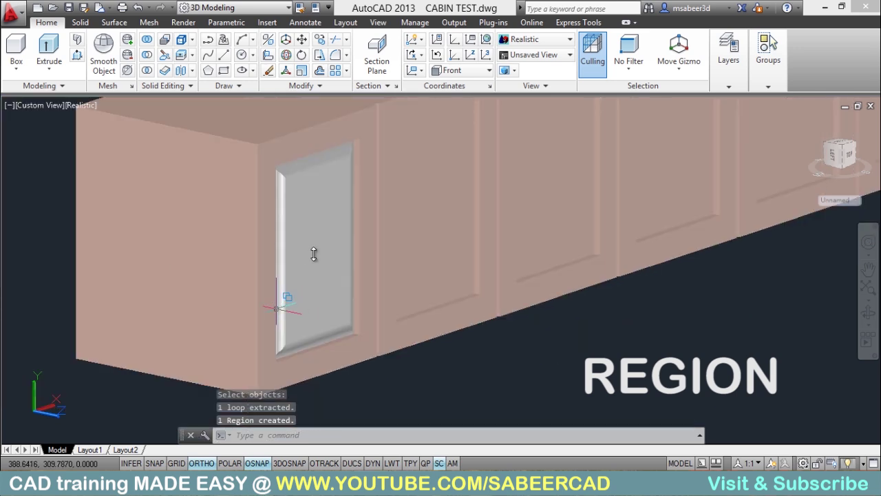
- Inspect the filled first door panel, compare it with the doors in new counter top1.dwg, and return to CABIN TEST.dwg
scroll(332, 239, "up", 4)
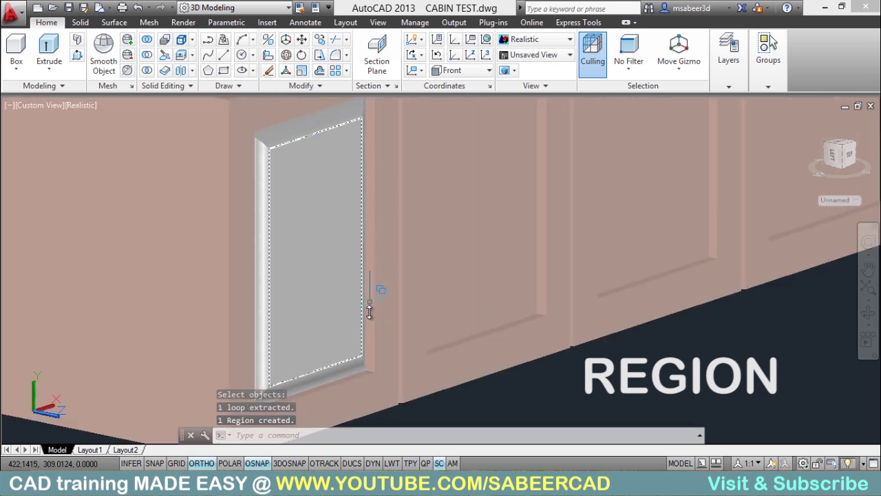
scroll(288, 256, "down", 3)
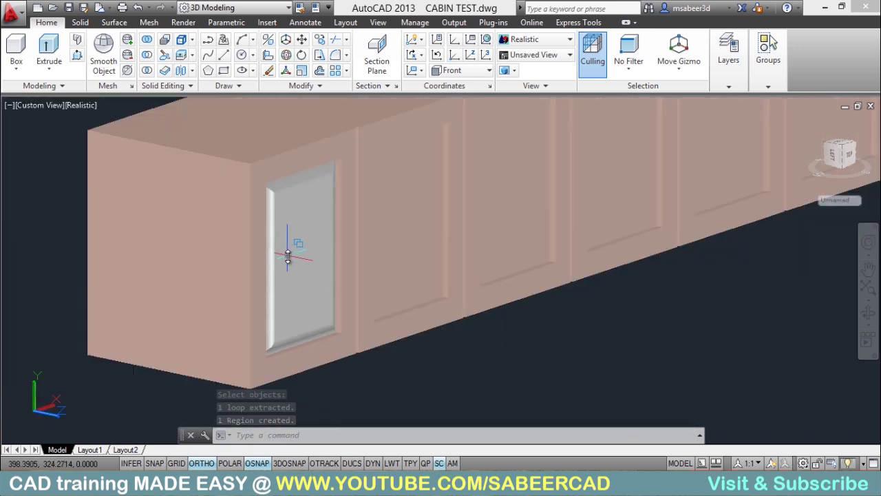
scroll(305, 242, "up", 2)
scroll(327, 237, "down", 2)
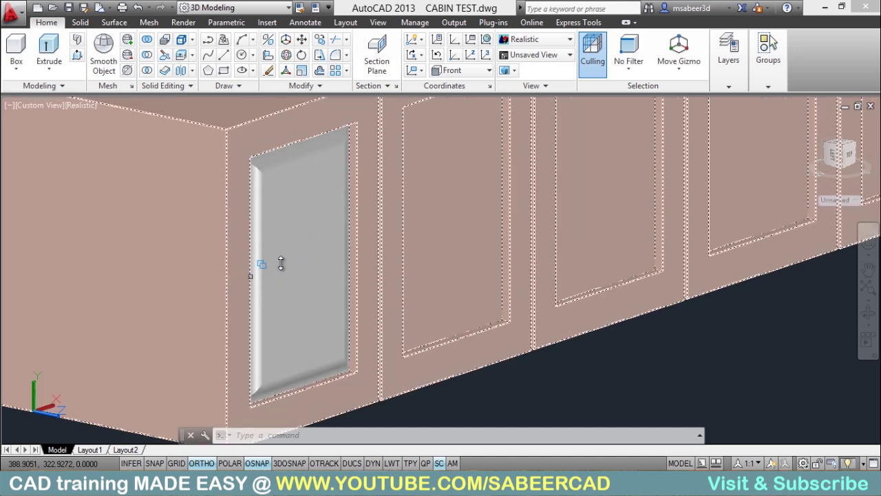
left_click(279, 270)
scroll(386, 279, "down", 2)
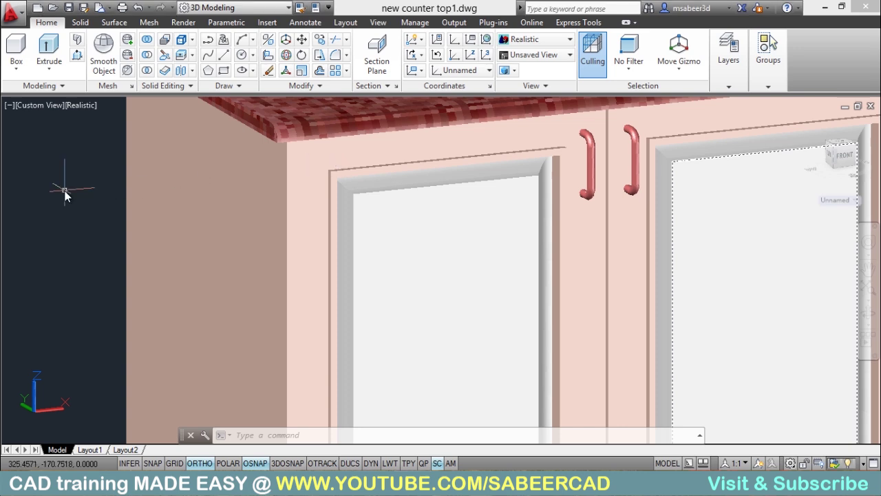
key("ctrl+Tab")
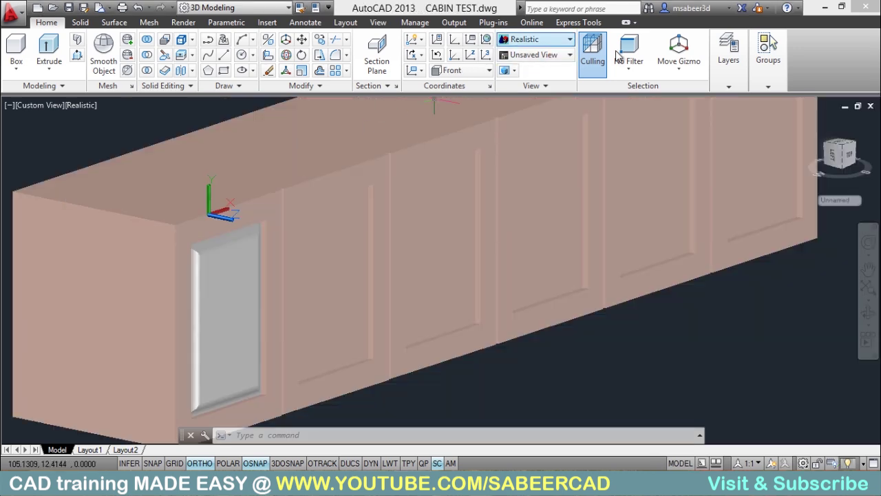
- Make CABINS the current layer and switch the view to the 2D Wireframe visual style
mouse_move(728, 56)
left_click(805, 132)
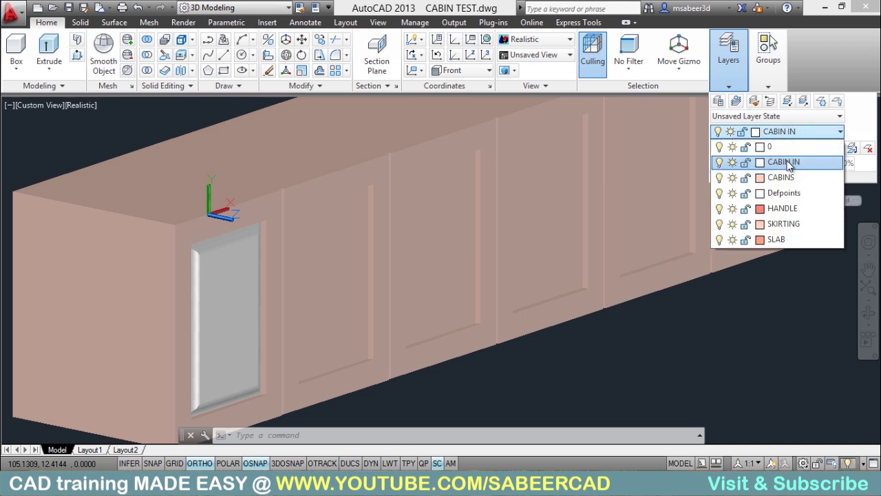
left_click(785, 175)
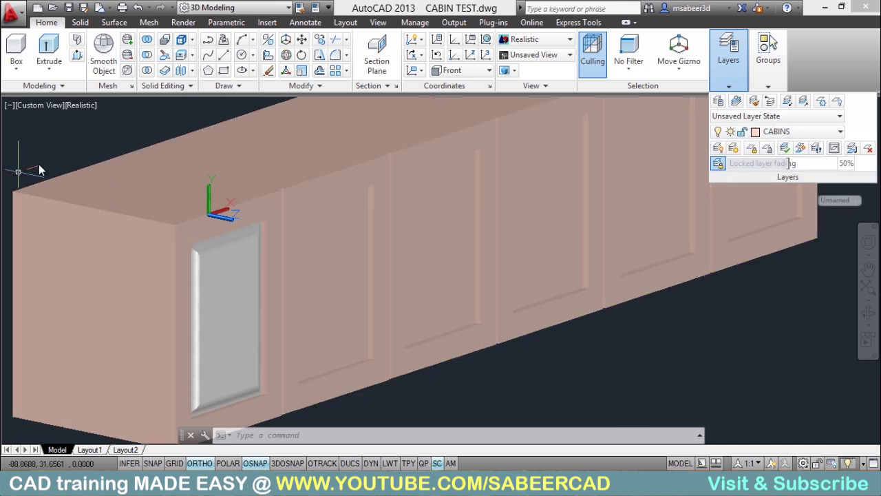
left_click(84, 107)
left_click(107, 139)
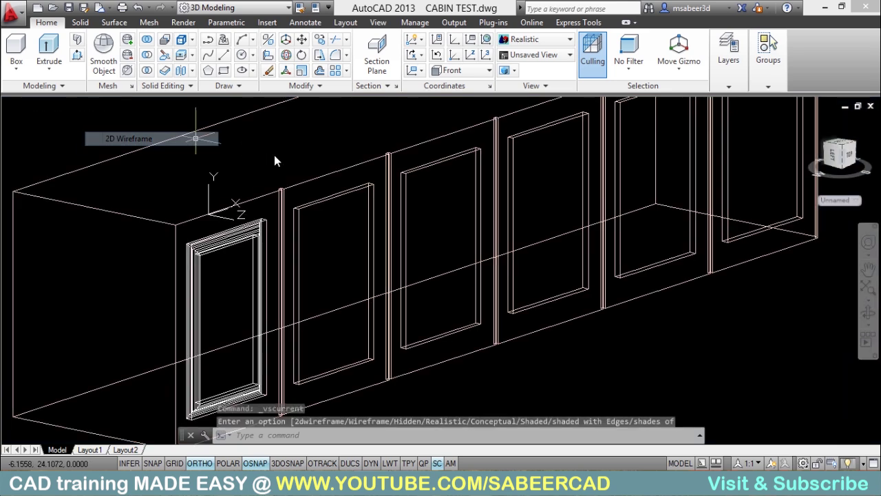
- Draw a closed polyline through the four front corners of the first door's recess, around the moulding
left_click(207, 41)
scroll(227, 175, "up", 4)
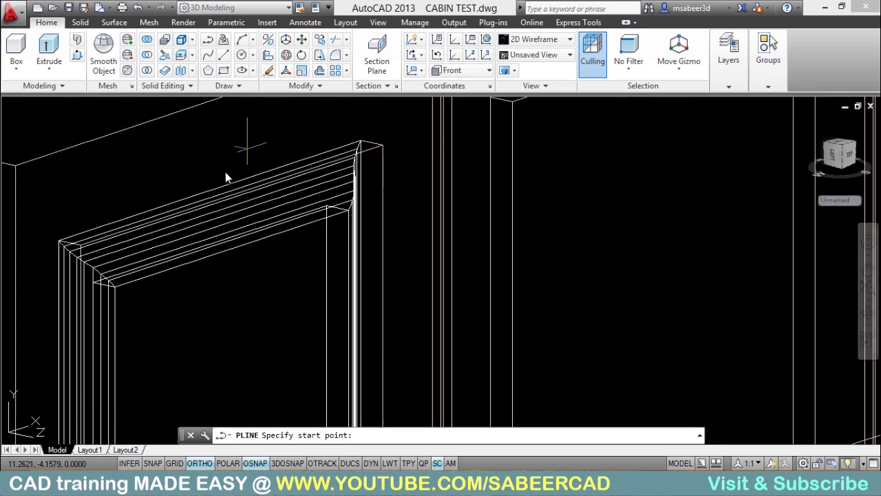
left_click(87, 255)
scroll(414, 331, "down", 6)
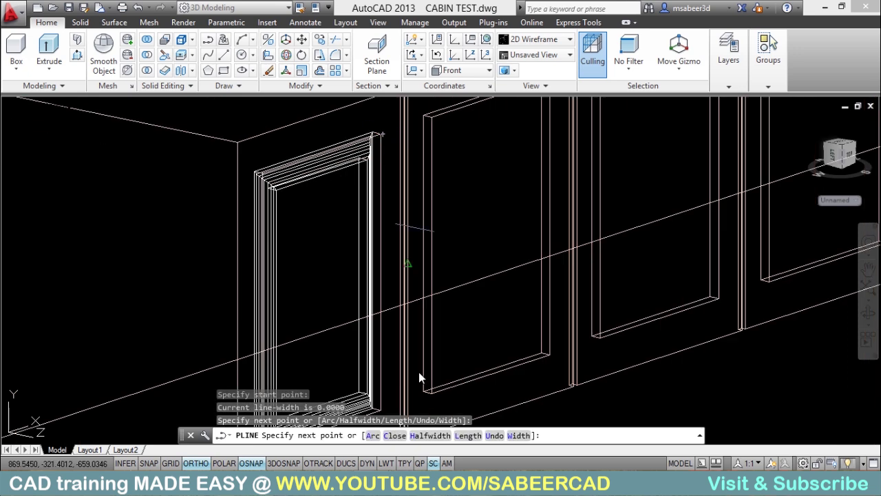
scroll(408, 289, "up", 4)
left_click(388, 304)
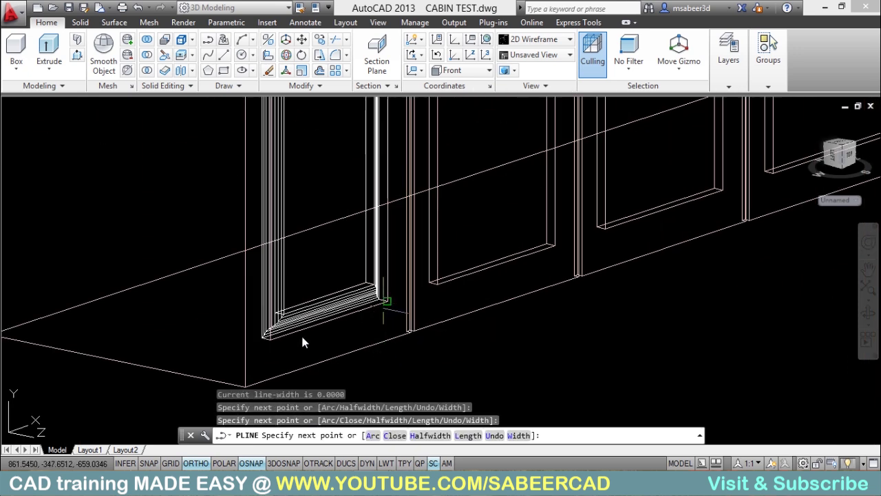
left_click(268, 341)
scroll(309, 362, "down", 3)
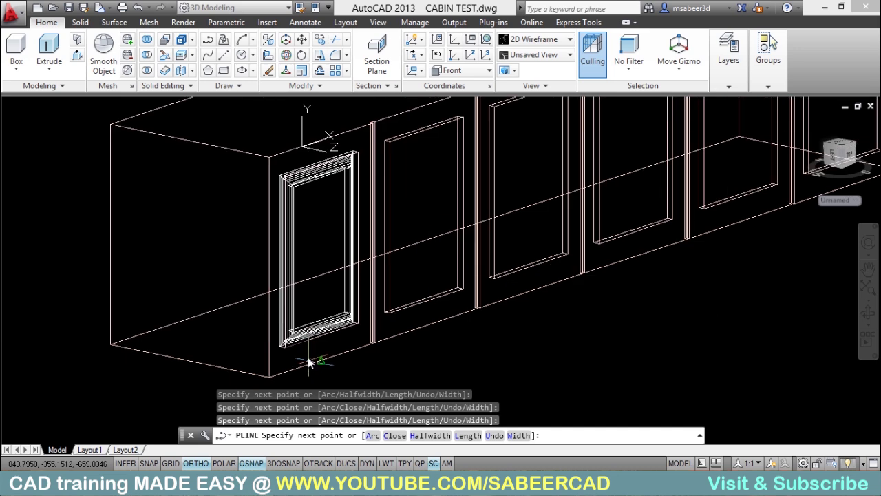
type("c")
key("Return")
scroll(380, 141, "up", 2)
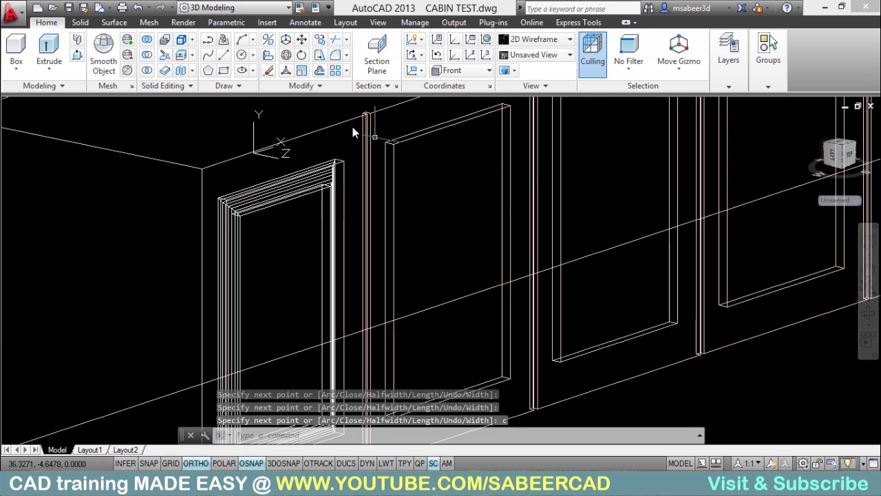
- Offset the new polyline around the first door outward by 1
key("Escape")
left_click(320, 70)
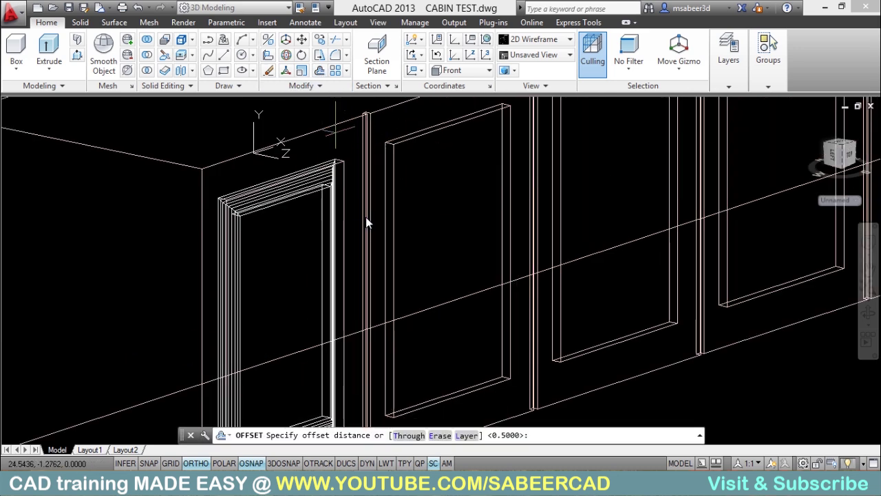
scroll(372, 177, "up", 2)
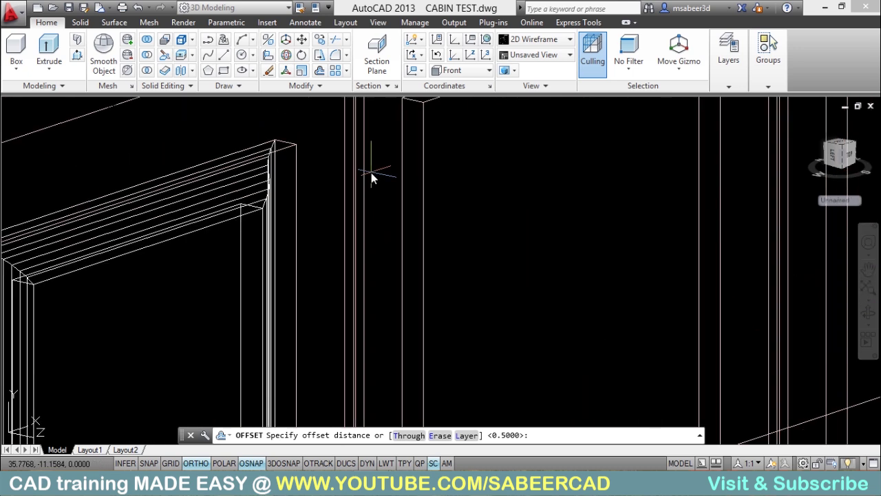
type("1")
key("Return")
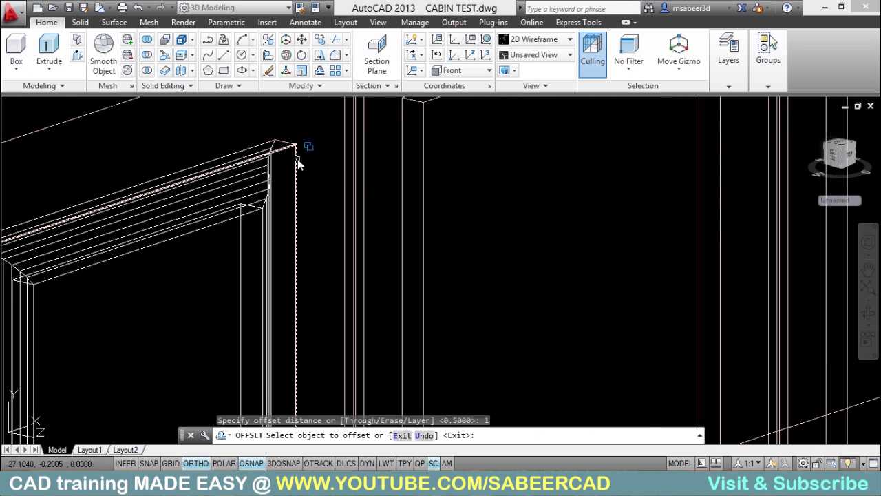
left_click(298, 159)
left_click(347, 204)
left_click(321, 168)
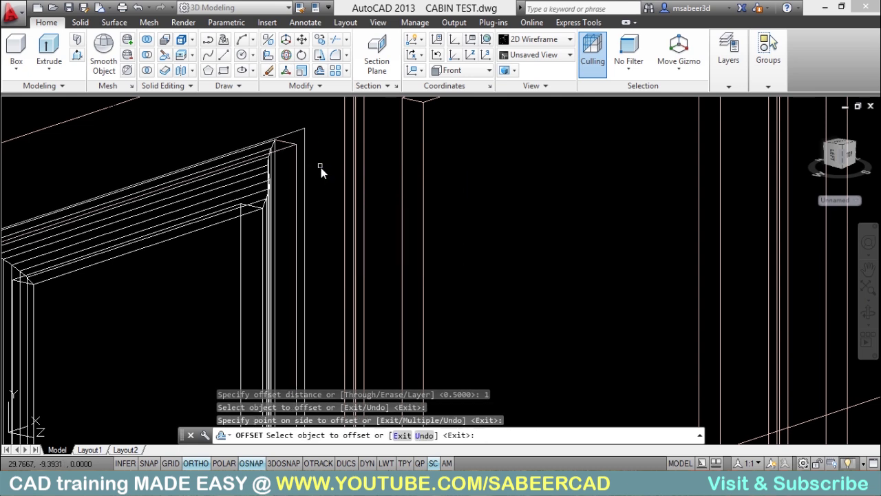
key("Escape")
key("Escape")
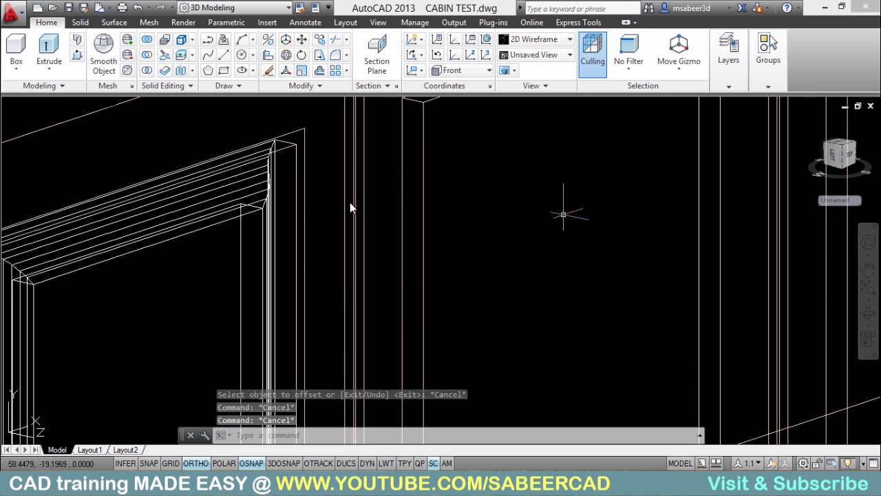
- Extrude the offset polyline and the original polyline around the first door to a height of 1
left_click(49, 67)
left_click(59, 99)
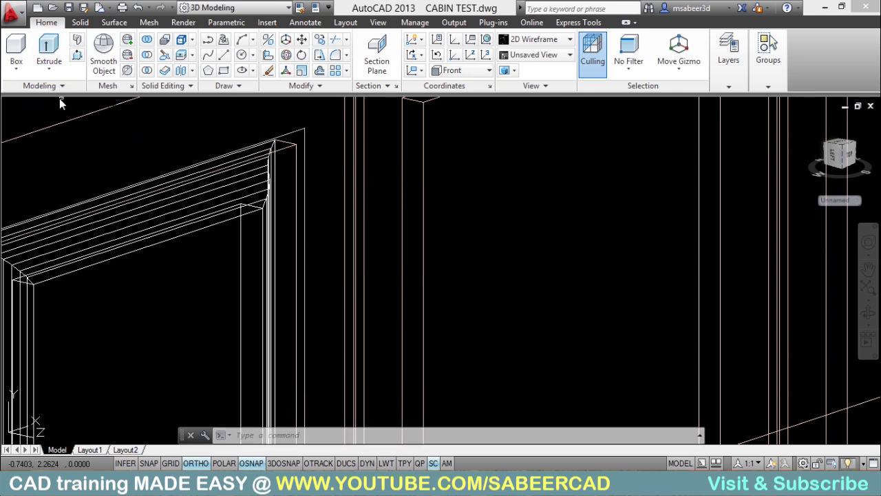
left_click(294, 129)
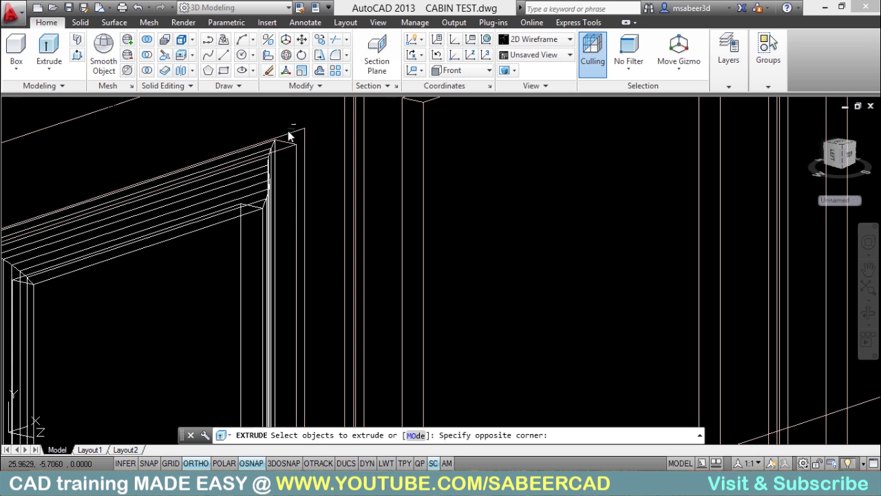
left_click(288, 135)
scroll(296, 153, "up", 2)
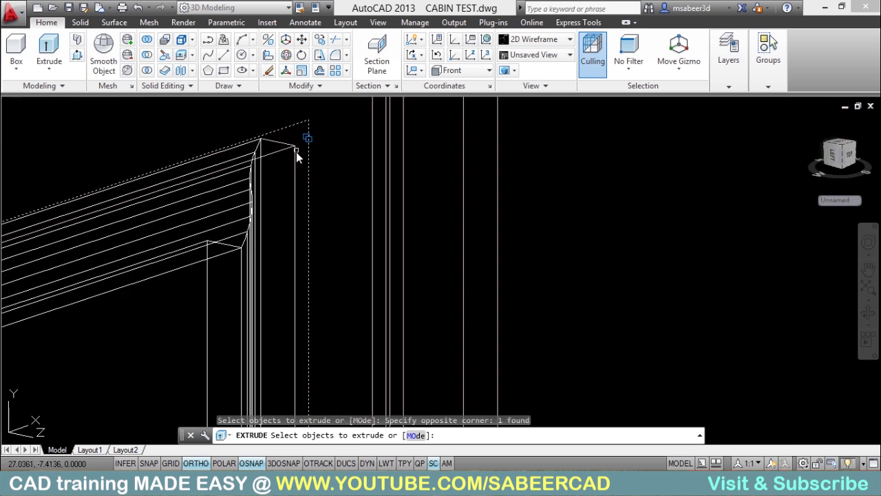
left_click(295, 152)
left_click(344, 194)
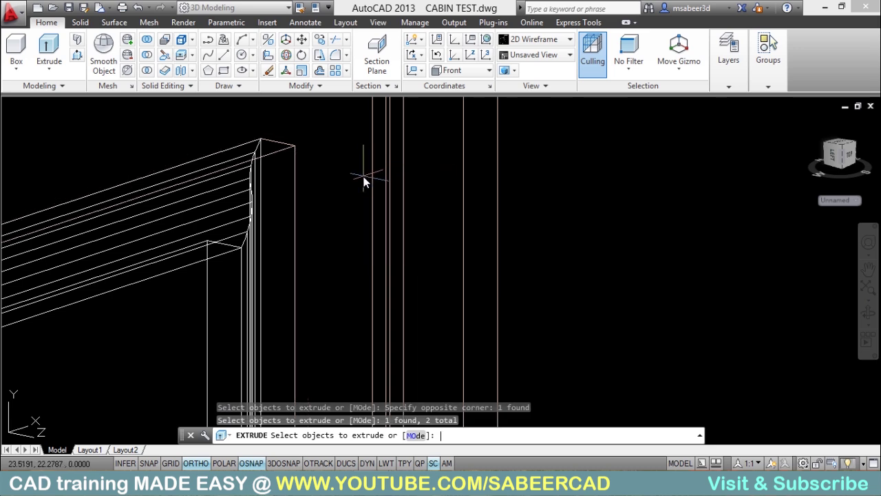
key("Return")
type("1")
key("Return")
key("Escape")
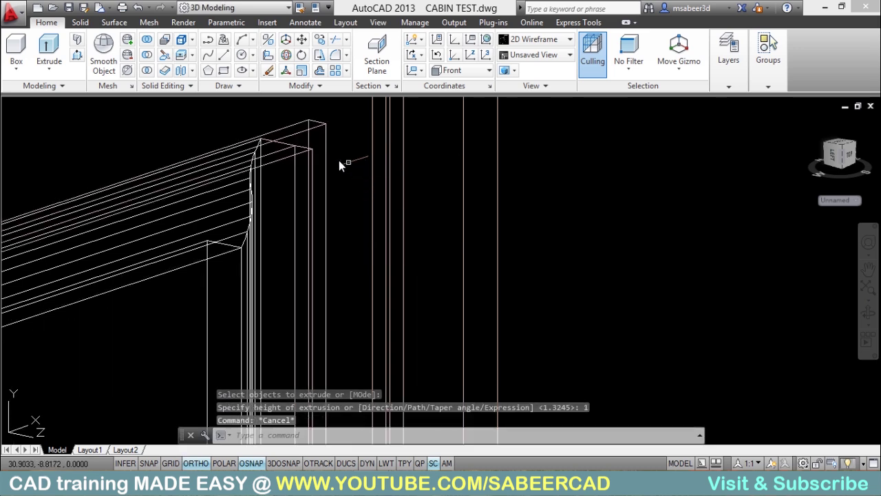
key("Escape")
key("Escape")
- Subtract the inner extruded solid from the outer one to form a raised frame around the first door
left_click(149, 60)
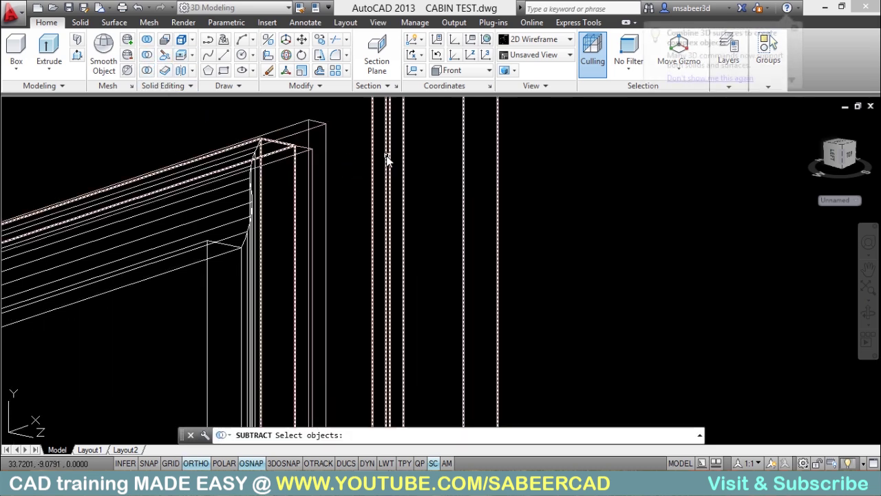
left_click(314, 130)
key("Return")
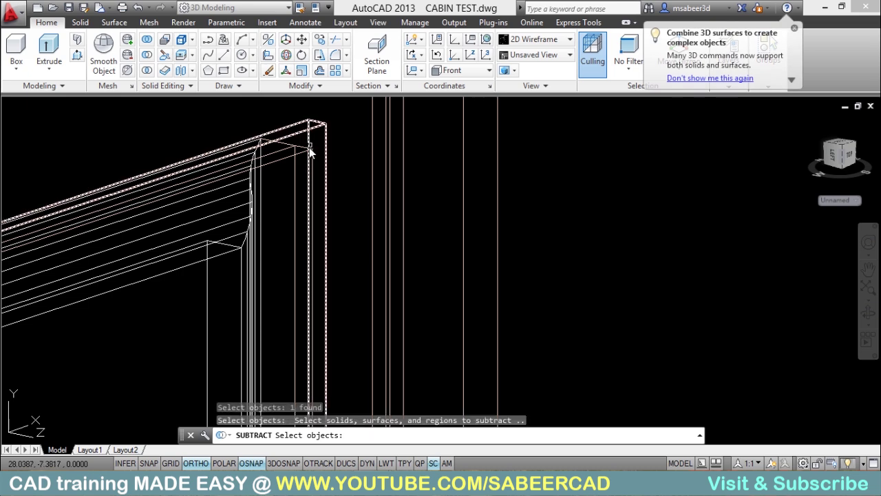
left_click(308, 150)
left_click(349, 195)
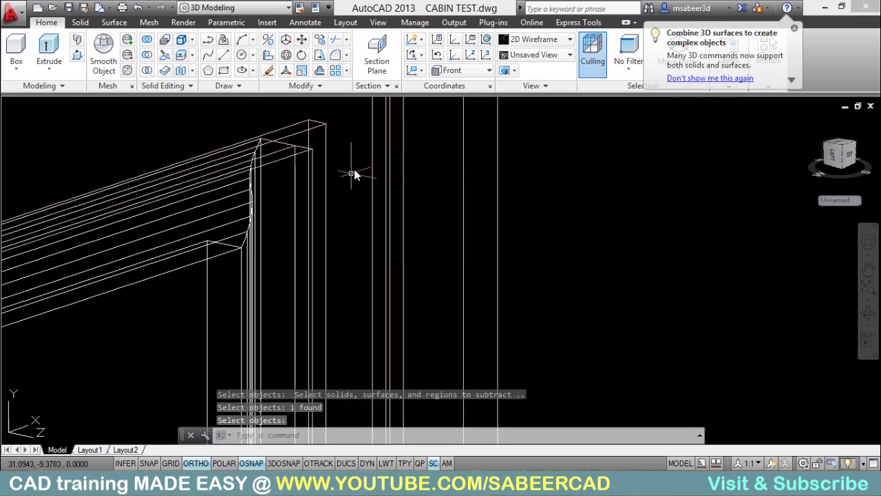
- Inspect the new frame around the first door in the Realistic visual style
scroll(372, 148, "down", 1)
left_click(90, 105)
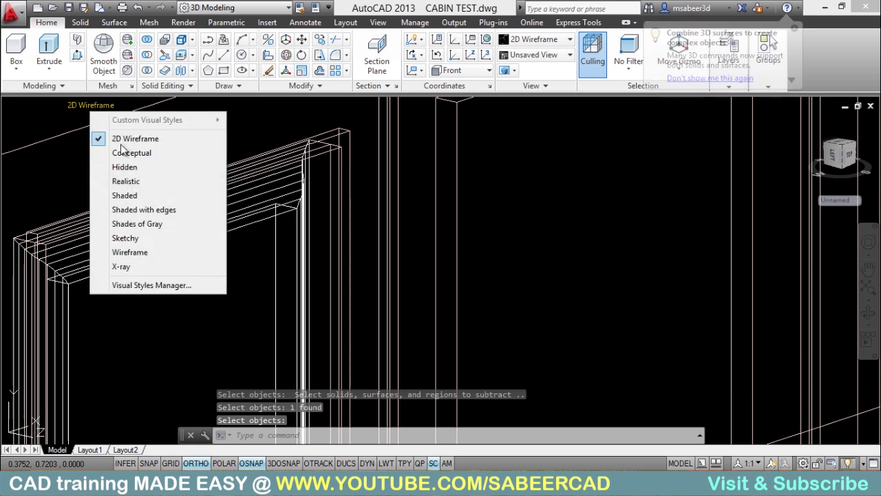
left_click(134, 180)
middle_click_drag(135, 180, 195, 150, "shift")
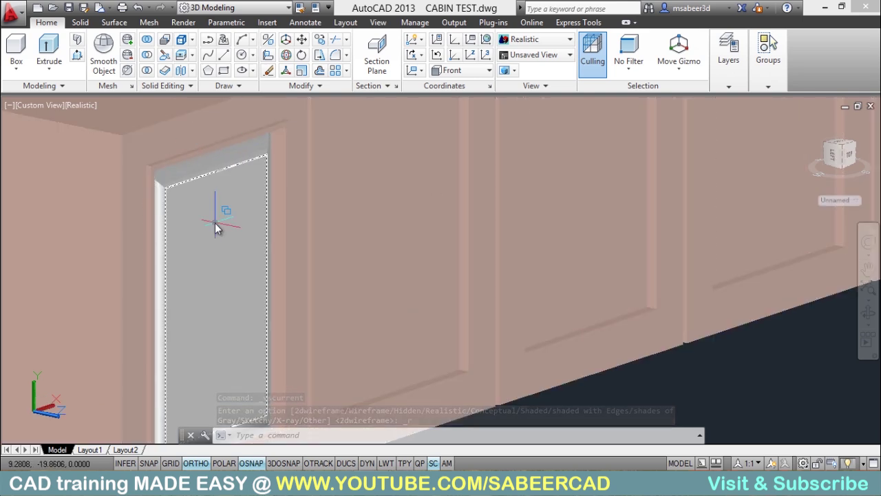
scroll(227, 296, "down", 5)
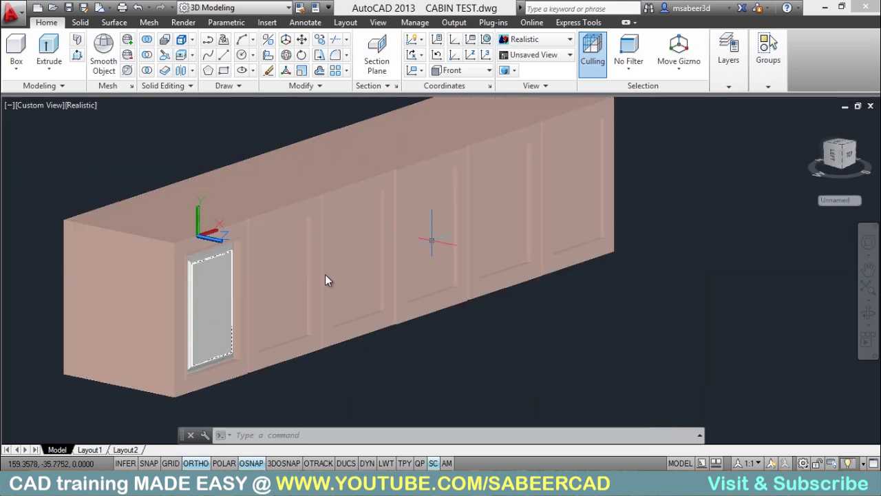
scroll(257, 222, "up", 3)
- Switch to 2D Wireframe and select the first door's raised frame, moulding and inner panel for copying
left_click(84, 104)
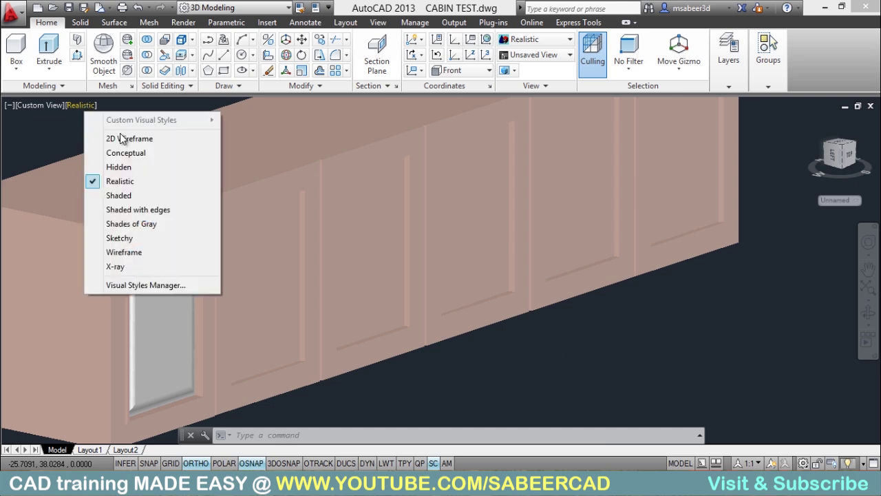
left_click(121, 137)
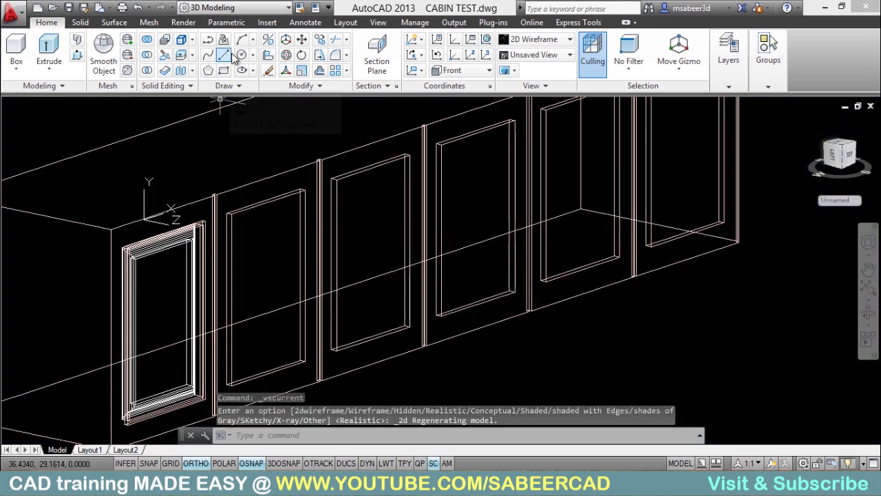
left_click(315, 41)
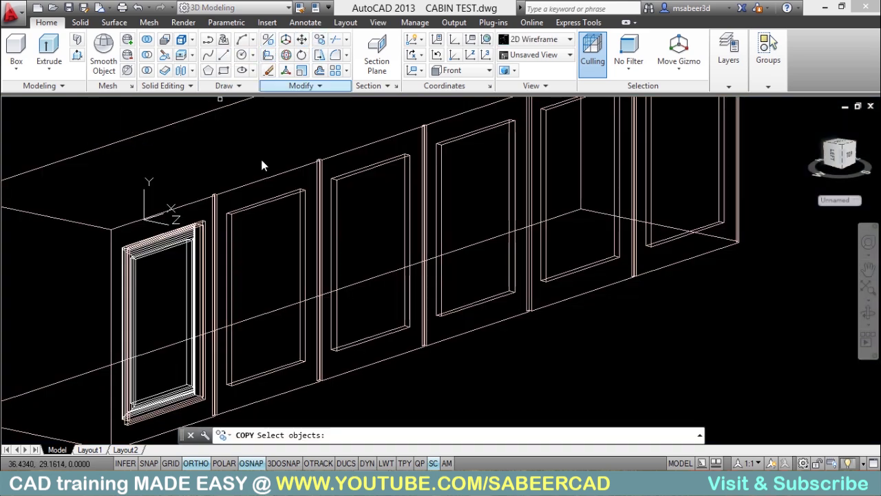
scroll(200, 237, "up", 2)
left_click(209, 219)
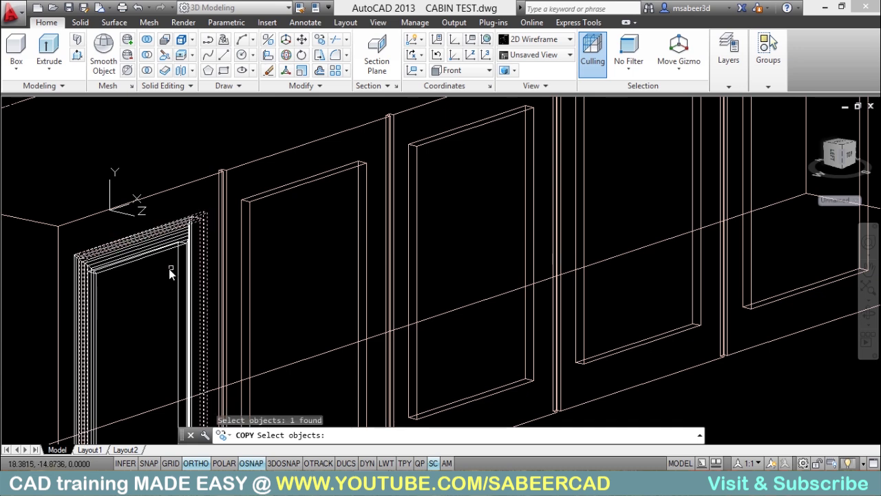
scroll(172, 234, "up", 2)
left_click(171, 223)
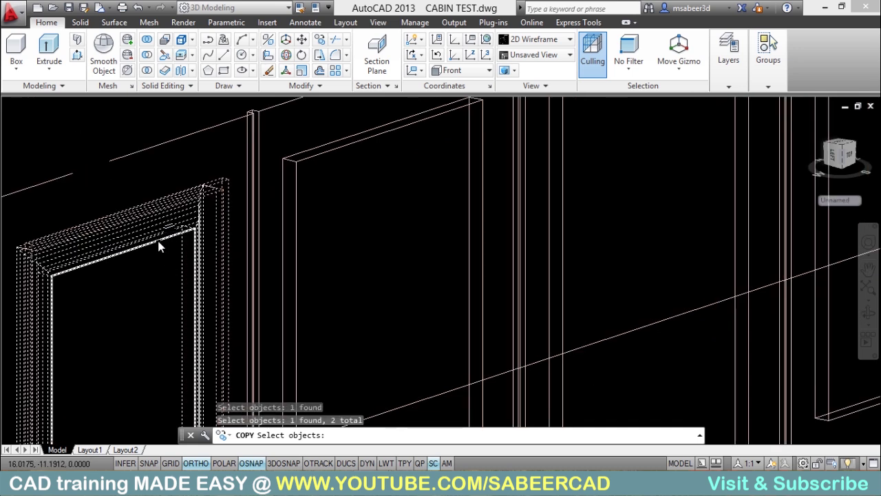
scroll(160, 254, "up", 2)
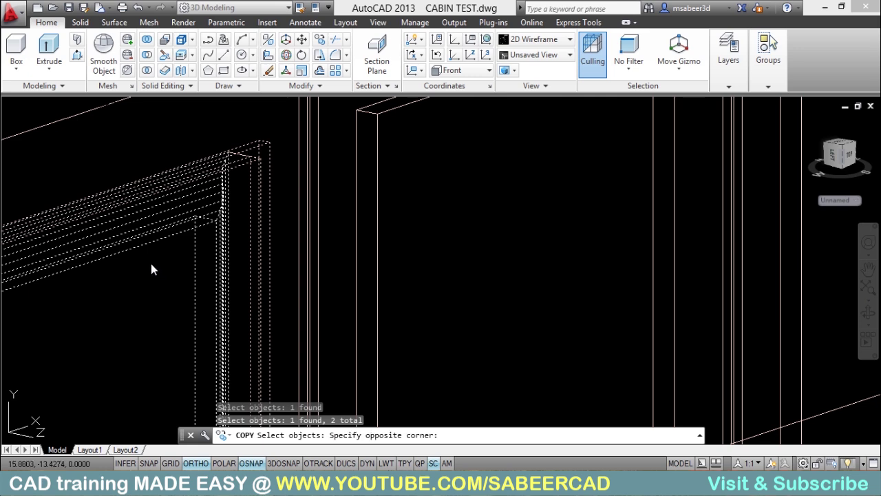
left_click(134, 243)
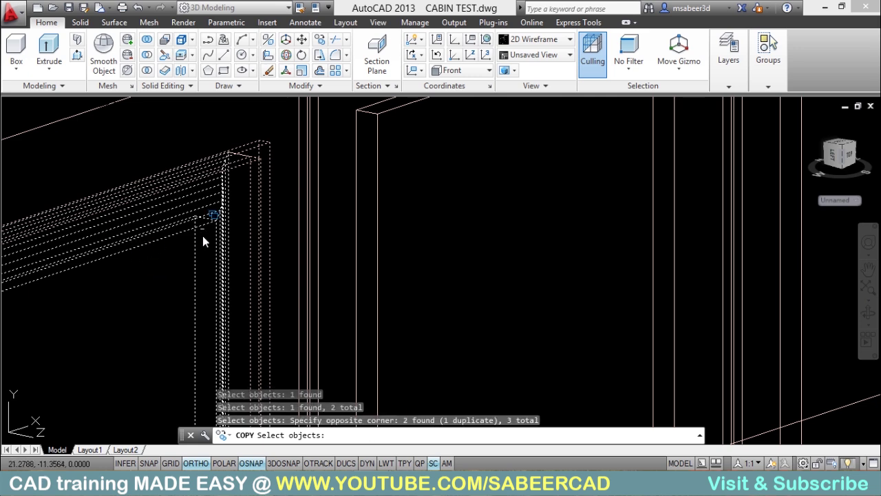
key("Return")
- Copy the selected door parts from the first recess's upper corner to the matching corners of the second and third doors
scroll(248, 165, "up", 1)
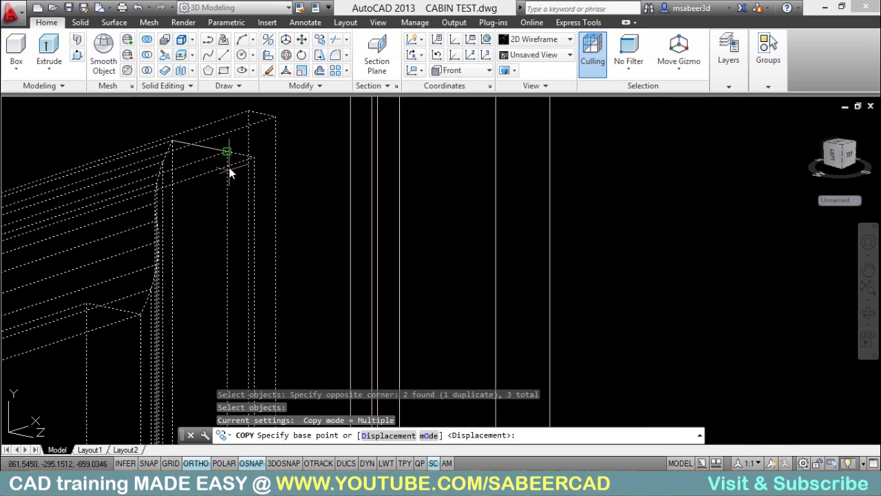
left_click(231, 162)
scroll(266, 238, "down", 2)
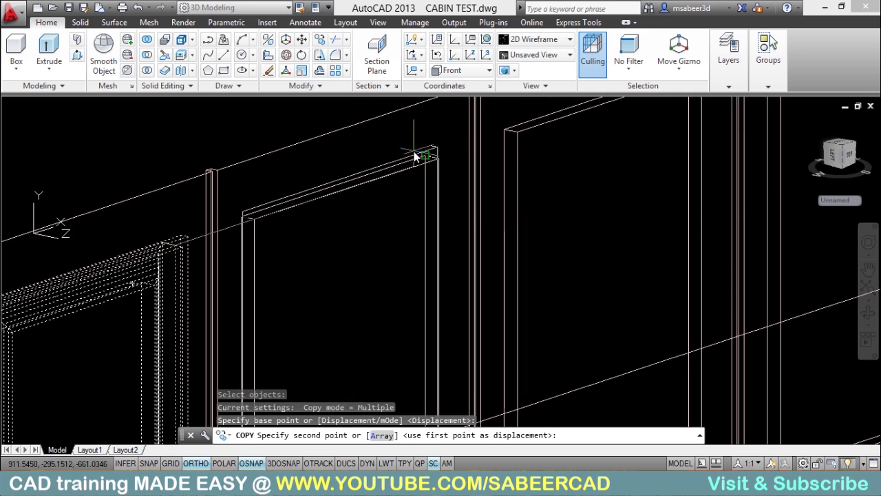
scroll(429, 186, "up", 4)
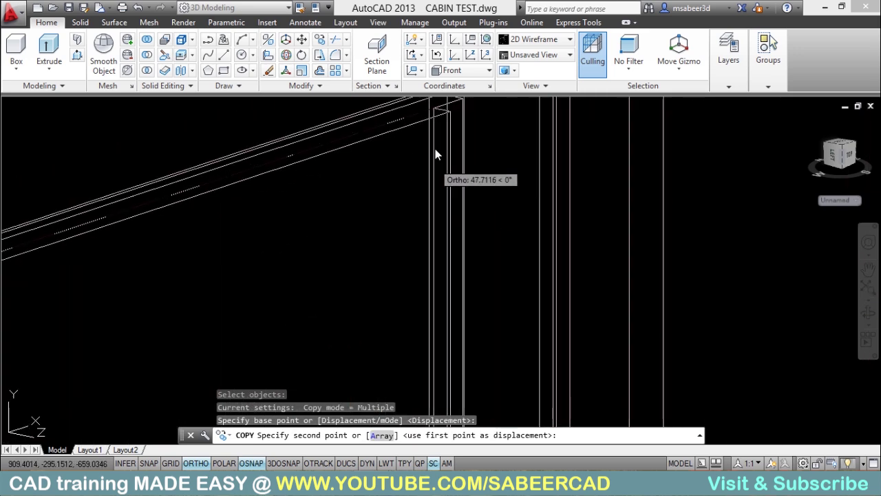
scroll(417, 187, "down", 4)
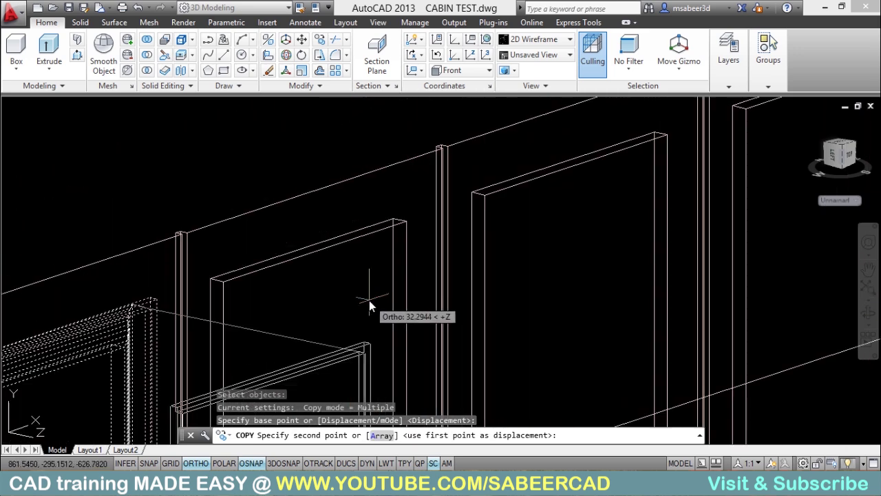
left_click(403, 228)
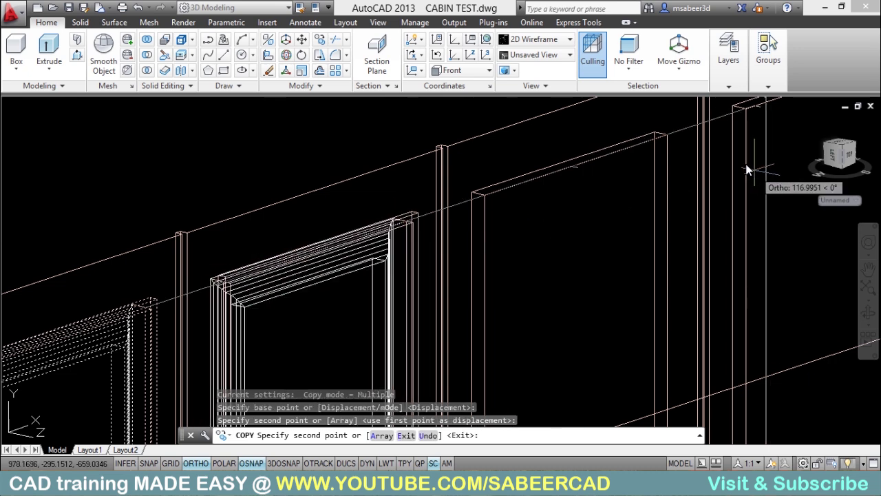
left_click(666, 139)
- Place further copies of the door parts on the fourth, fifth and sixth doors and finish copying
scroll(578, 234, "down", 4)
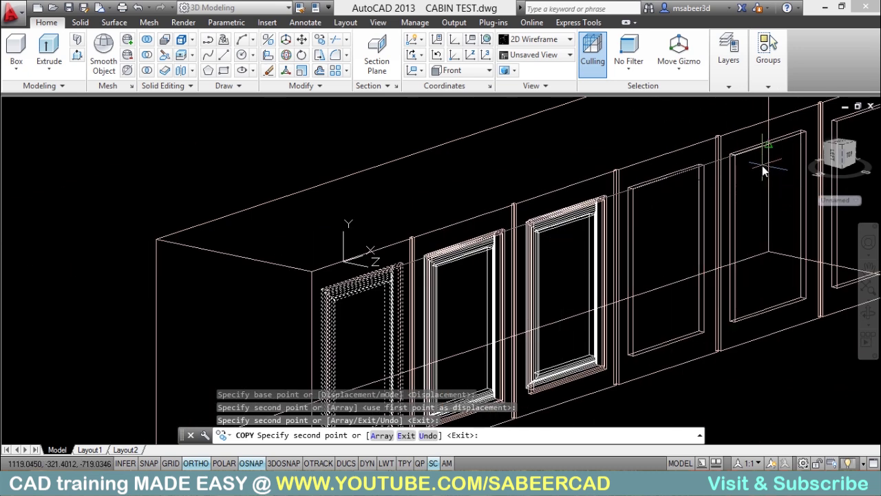
scroll(562, 214, "up", 4)
left_click(522, 176)
scroll(377, 338, "down", 3)
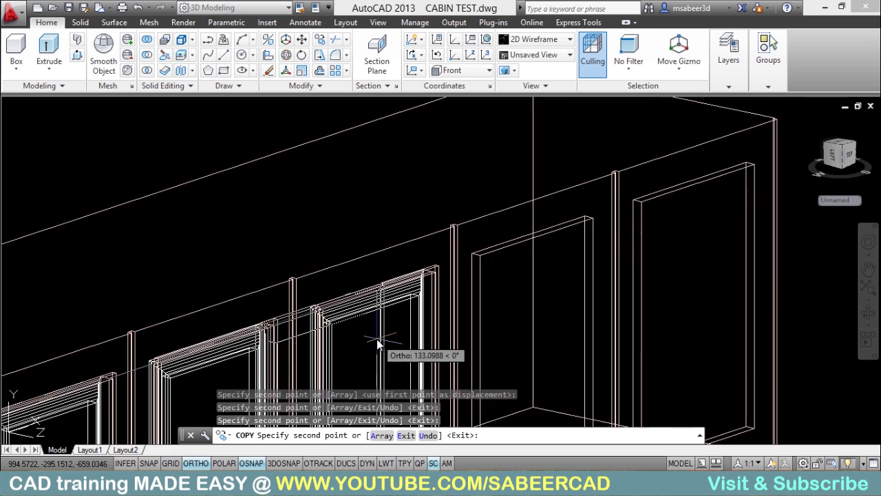
scroll(586, 206, "up", 3)
left_click(558, 180)
scroll(356, 338, "down", 3)
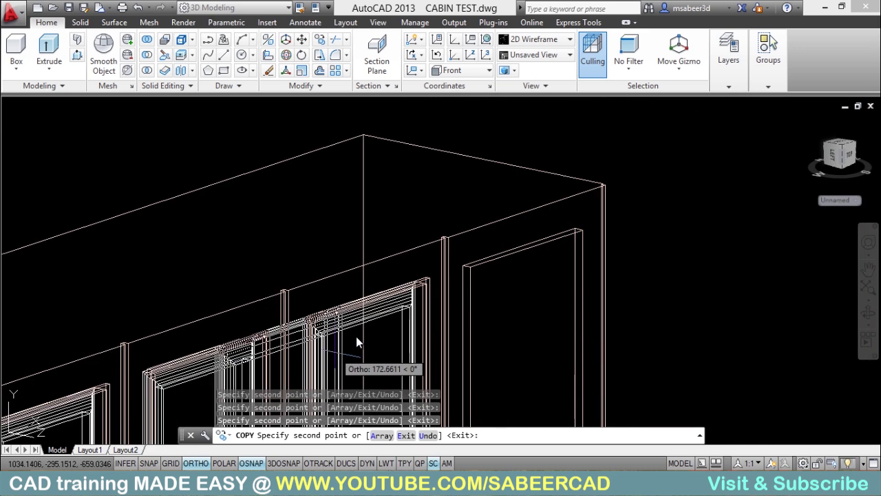
scroll(557, 241, "up", 3)
left_click(626, 226)
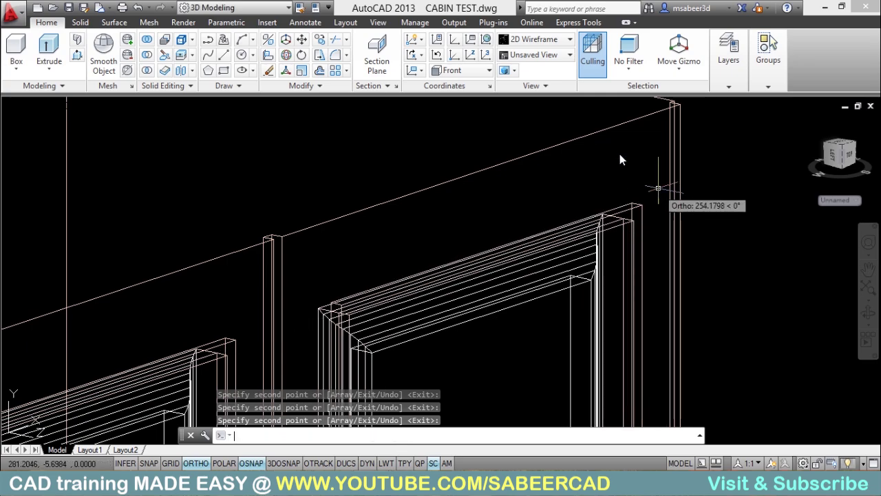
key("Return")
- Inspect the copied frames, mouldings and panels on all six doors in the Realistic visual style
scroll(570, 142, "down", 3)
scroll(570, 142, "up", 2)
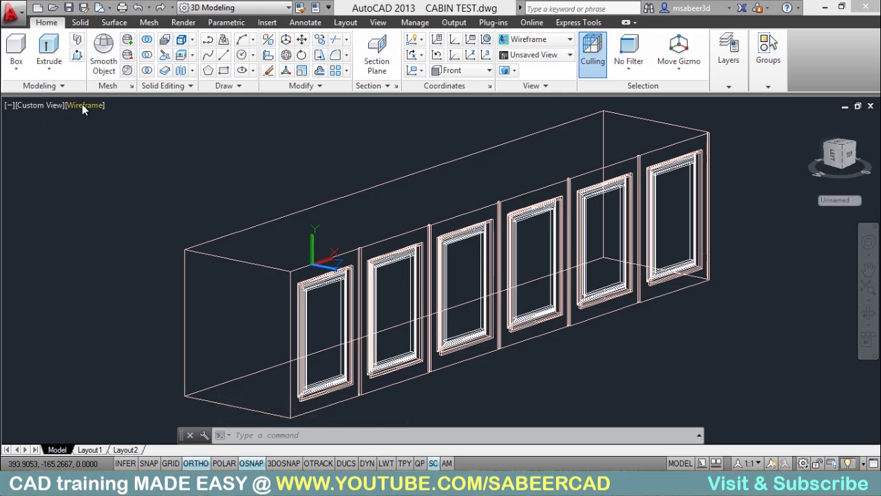
left_click(83, 105)
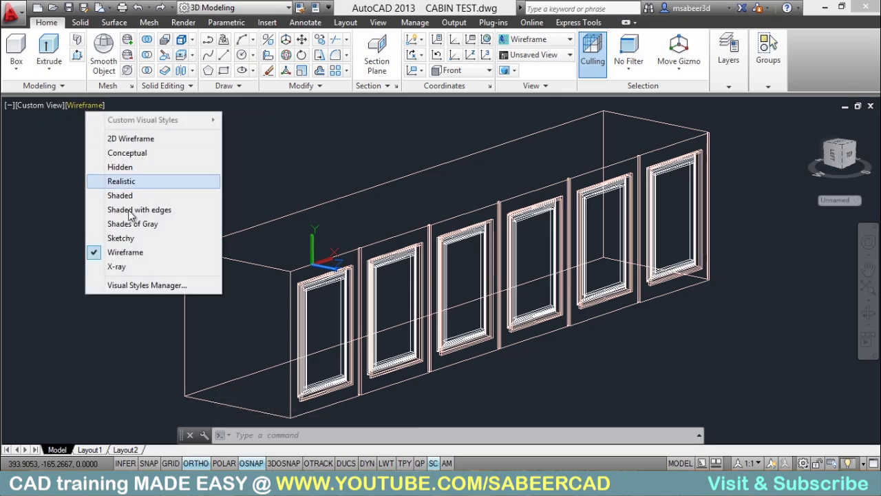
left_click(126, 185)
scroll(316, 274, "up", 5)
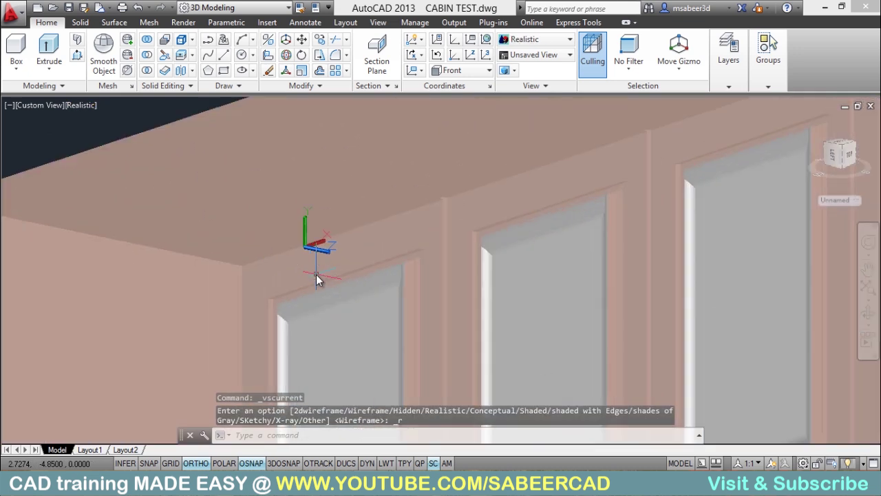
scroll(217, 275, "down", 5)
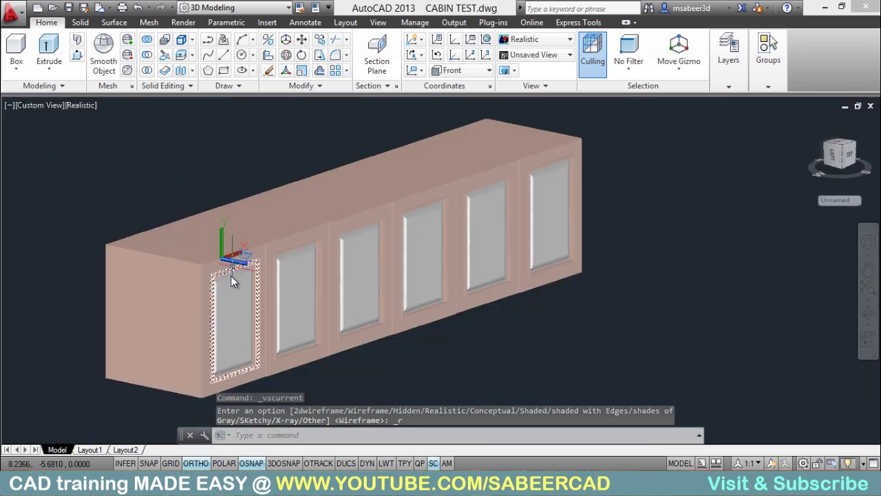
scroll(210, 296, "up", 2)
scroll(210, 296, "down", 2)
scroll(176, 210, "up", 1)
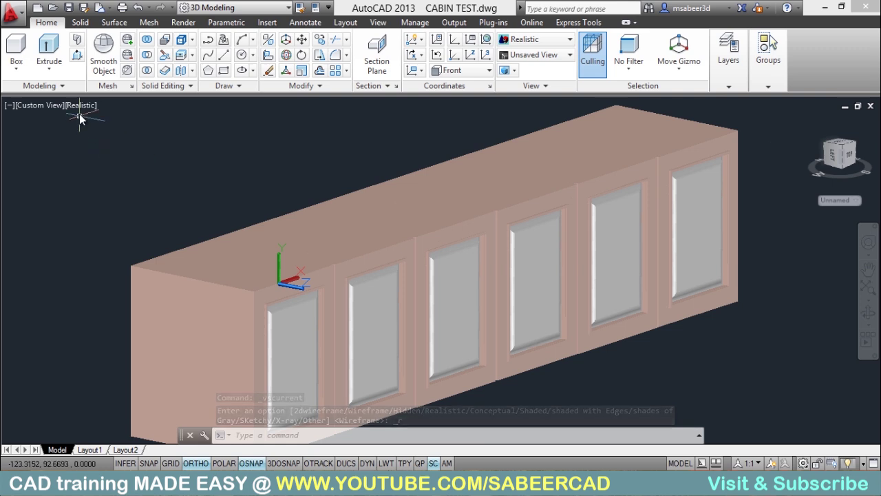
- Return to the 2D Wireframe visual style and make SKIRTING the current layer
left_click(80, 107)
left_click(124, 140)
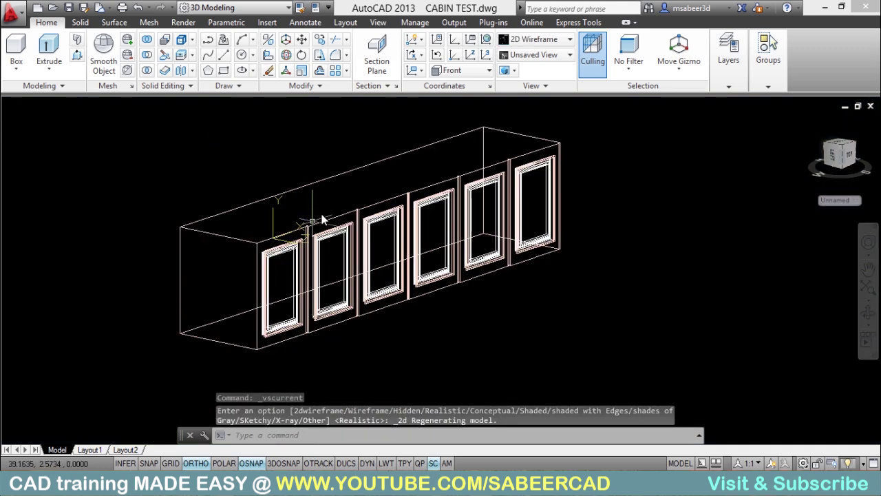
left_click(734, 83)
left_click(790, 131)
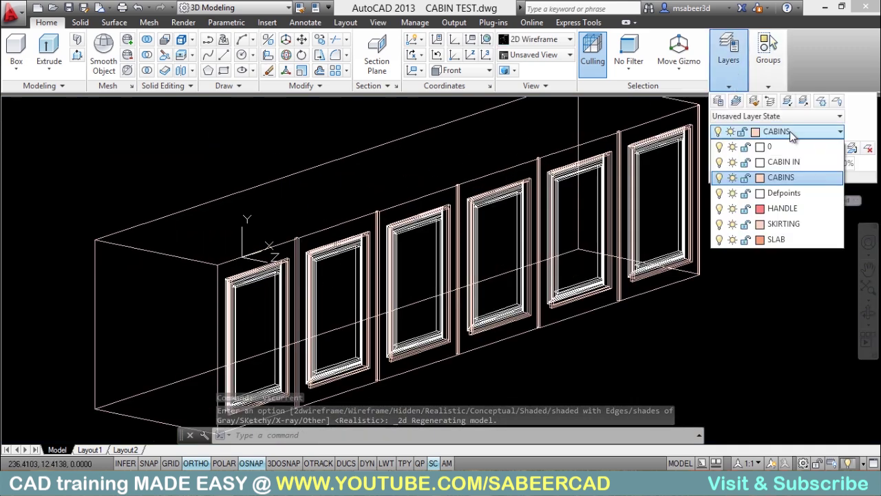
left_click(785, 224)
left_click(792, 236)
left_click(776, 260)
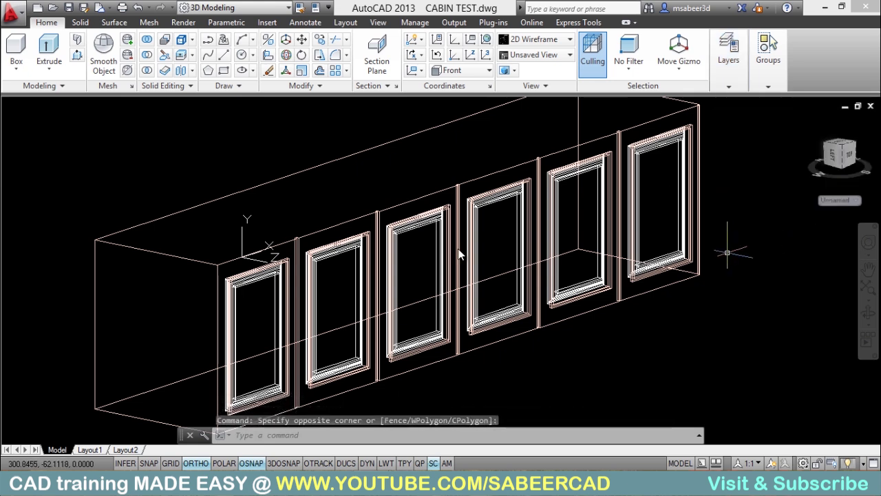
- Start a polyline at the lower back corner of the cabinet's near end, going 10 down and 5 outward
scroll(447, 172, "down", 3)
scroll(330, 269, "up", 5)
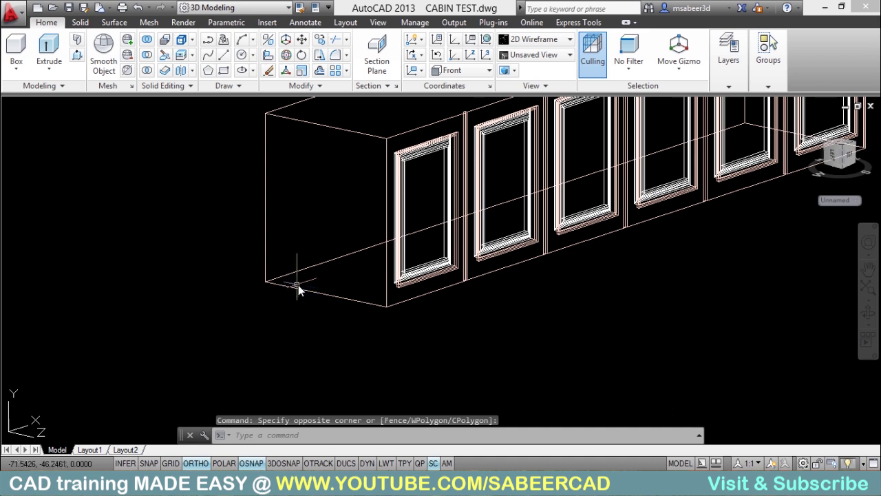
scroll(299, 285, "down", 2)
scroll(197, 335, "up", 4)
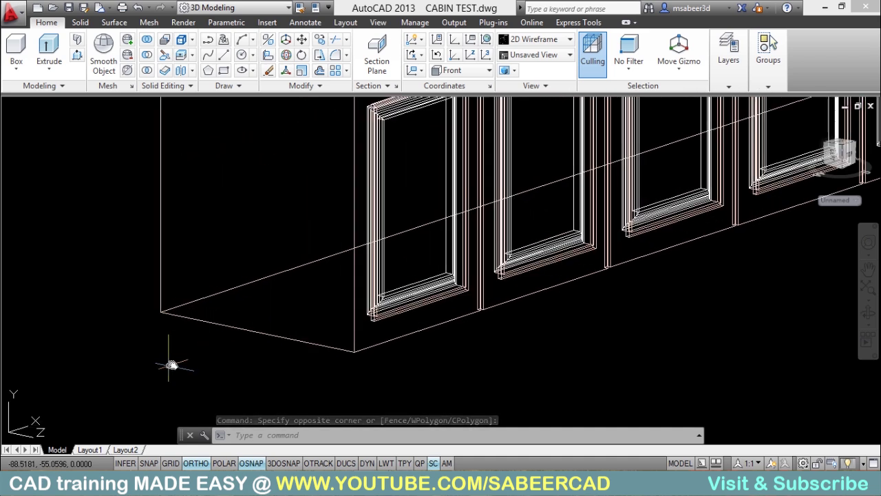
left_click(208, 41)
left_click(168, 328)
scroll(175, 351, "up", 2)
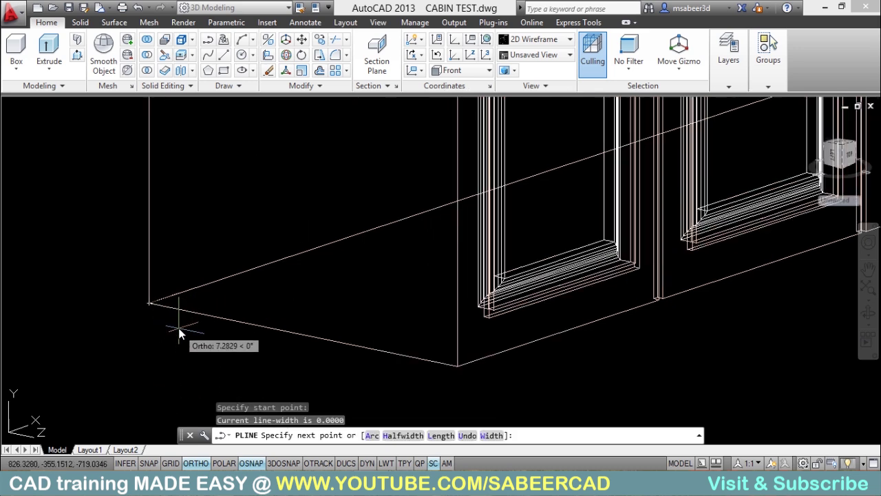
scroll(172, 345, "down", 2)
scroll(157, 365, "up", 2)
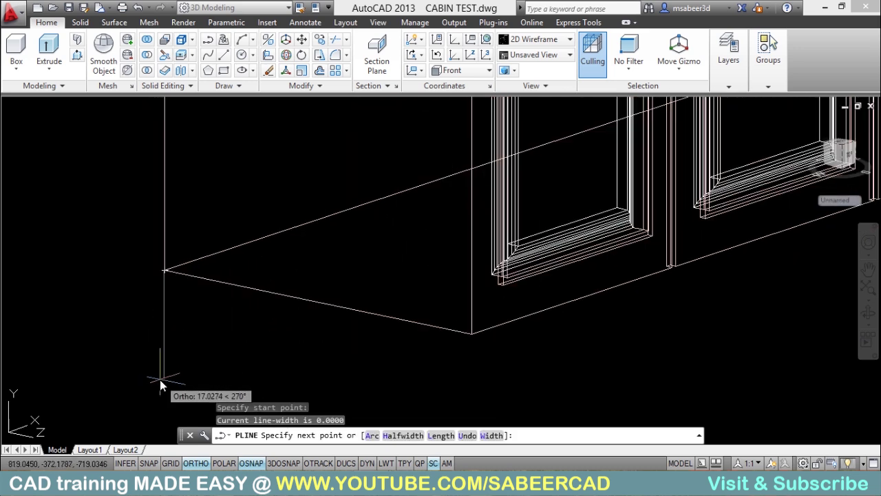
type("10")
key("Return")
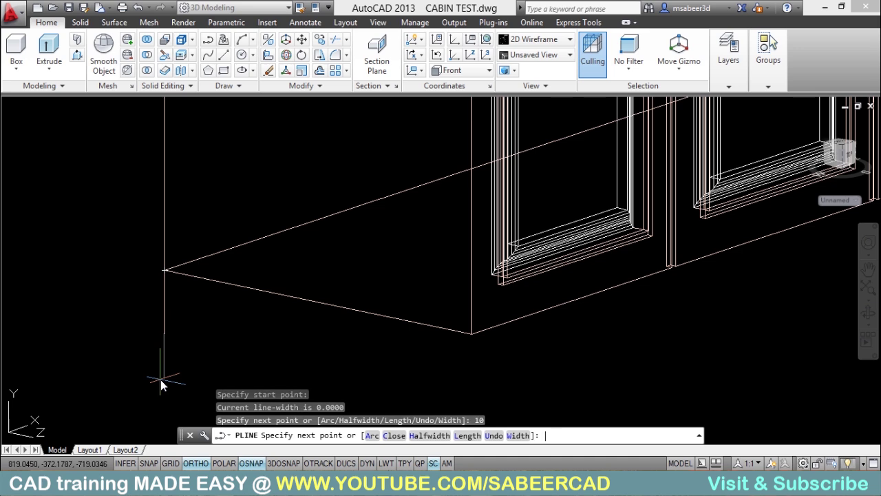
scroll(72, 315, "up", 2)
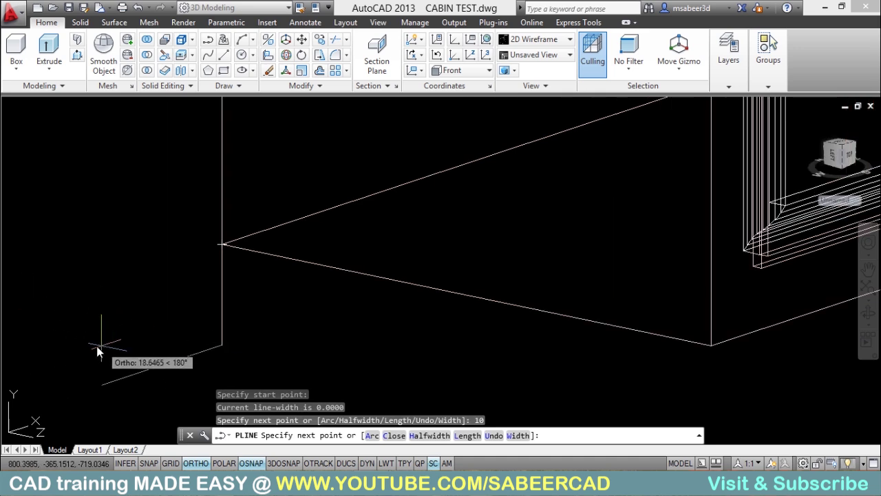
type("5")
key("Return")
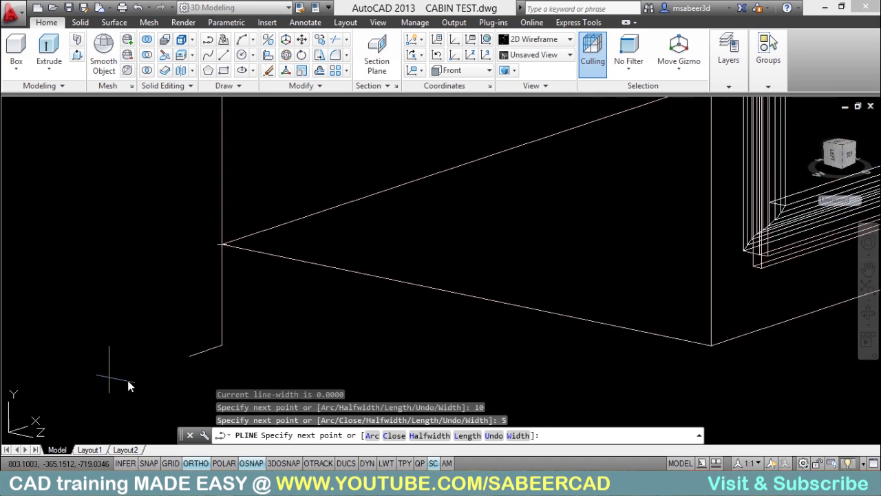
- Continue the skirting profile polyline upward with an outward-bulging three-point arc and a tangent arc curving back above it
scroll(159, 346, "up", 3)
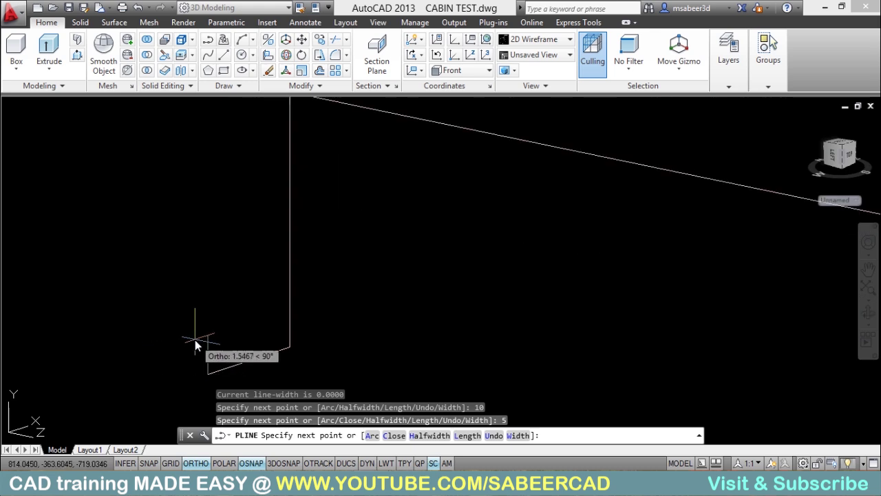
type("a")
key("Return")
type("s")
key("Return")
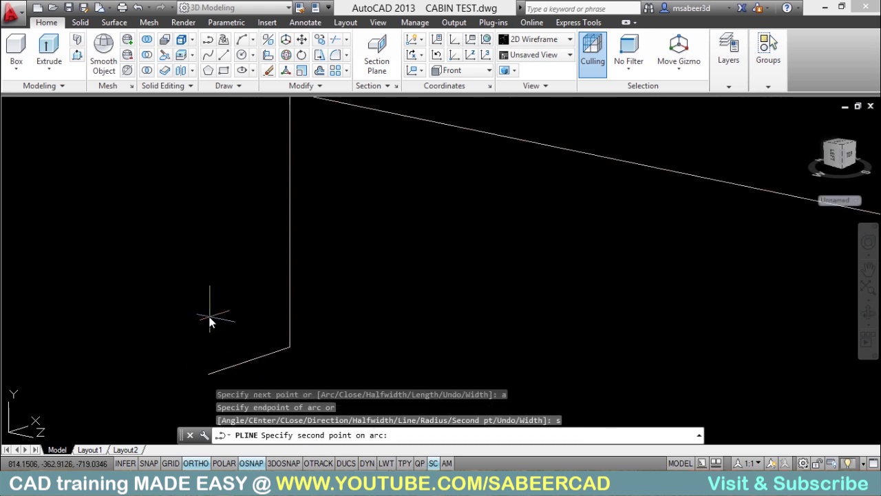
left_click(209, 309)
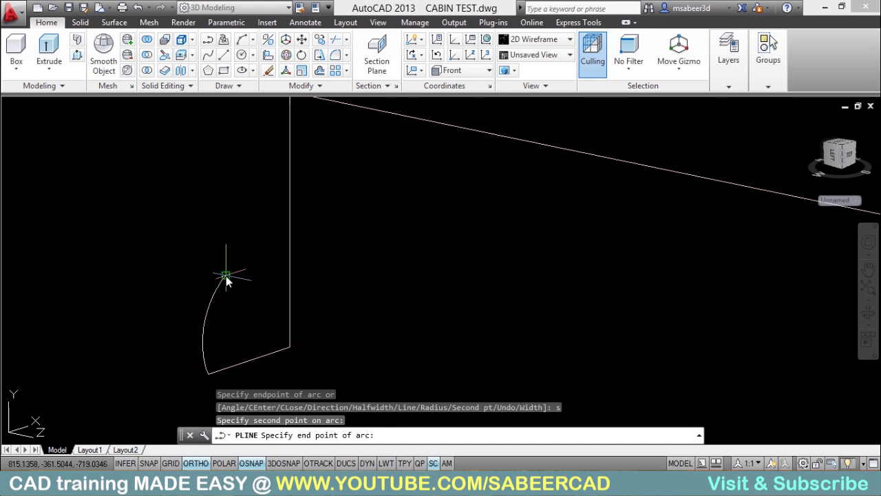
left_click(227, 275)
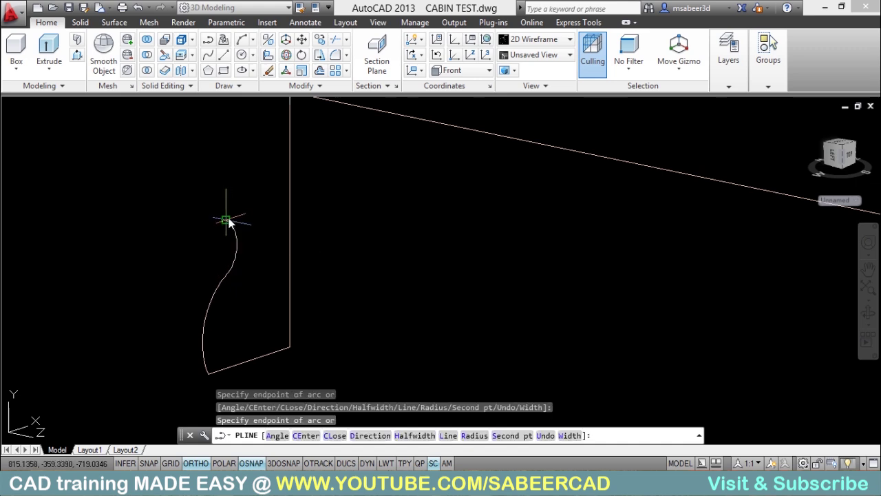
scroll(229, 221, "down", 2)
scroll(237, 210, "up", 4)
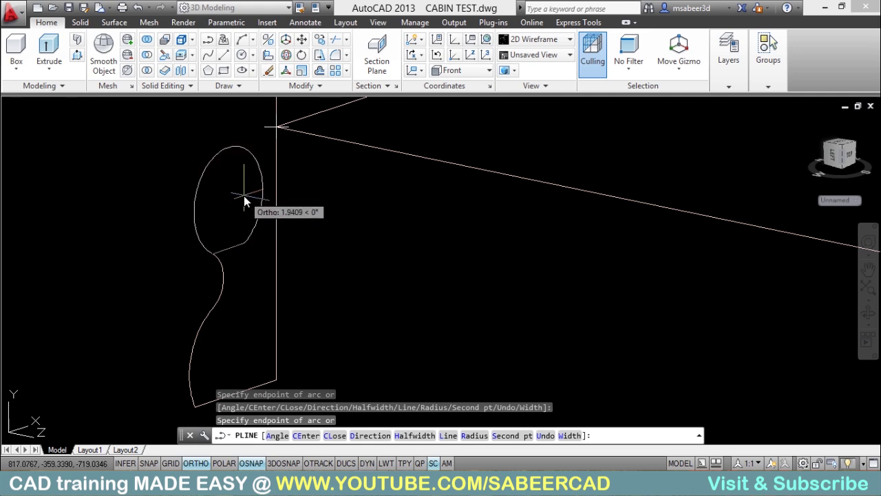
- Add a concave three-point arc and a tangent arc ending at the cabinet's lower corner, and close the skirting profile
type("s")
key("Return")
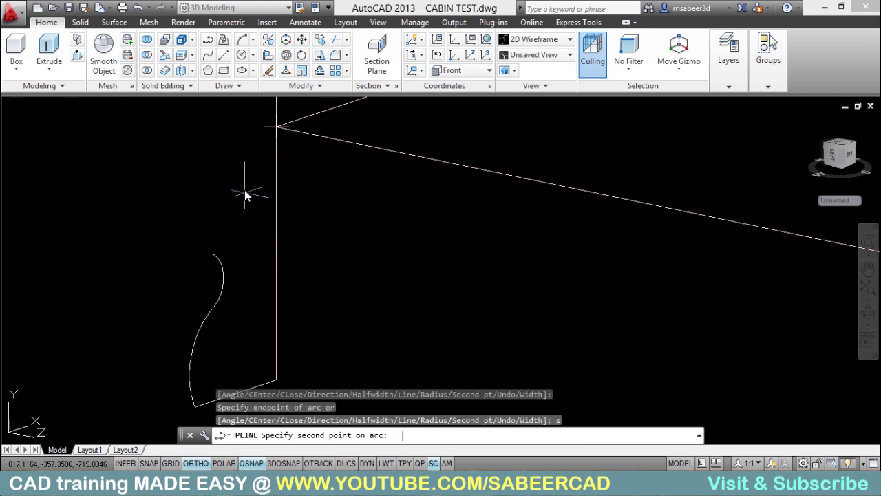
left_click(230, 226)
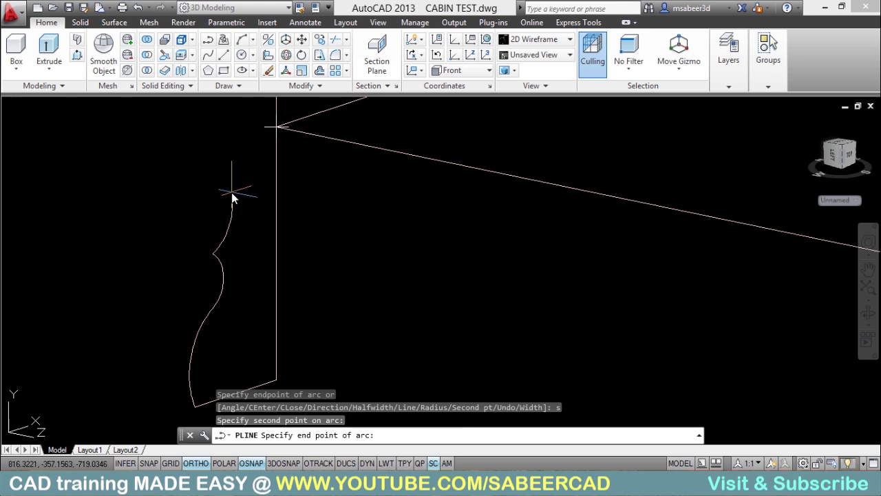
left_click(232, 197)
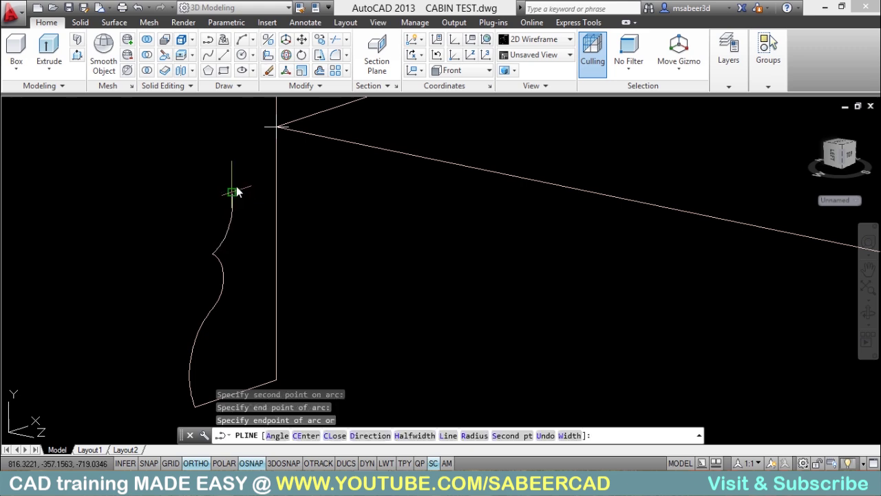
left_click(281, 129)
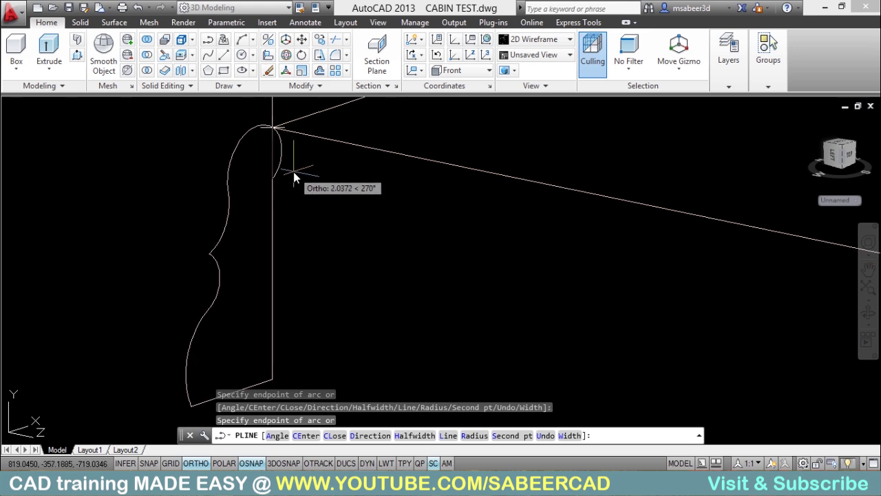
type("cl")
key("Return")
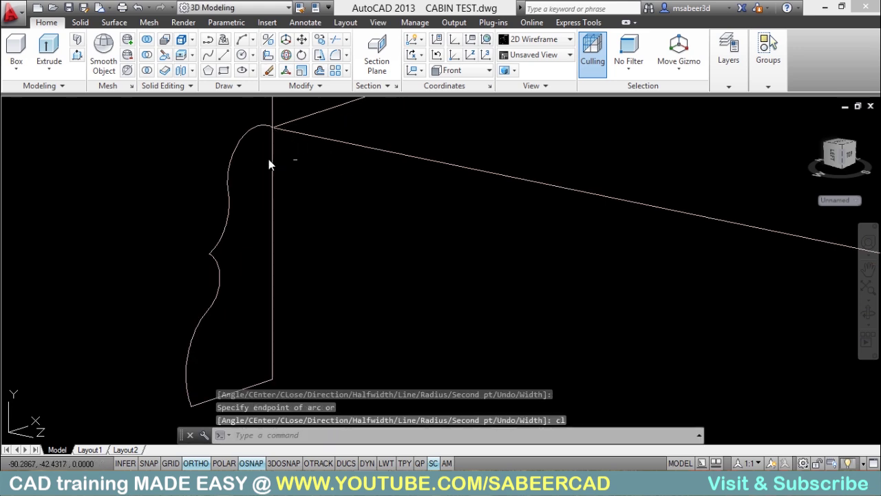
- Stretch the midpoint of the profile's top arc inward so it meets the cabinet corner with a flatter curve
scroll(249, 138, "up", 2)
left_click(244, 138)
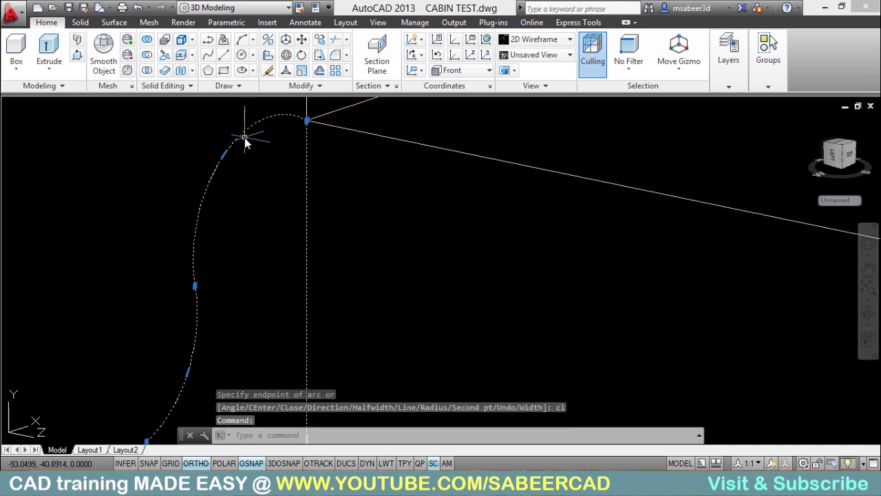
scroll(244, 138, "up", 1)
left_click(209, 168)
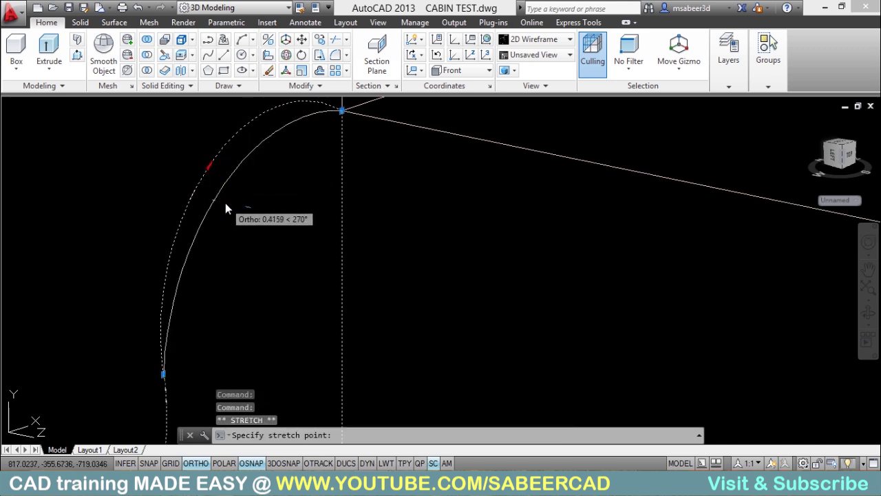
key("Escape")
key("Escape")
key("Escape")
scroll(210, 196, "down", 5)
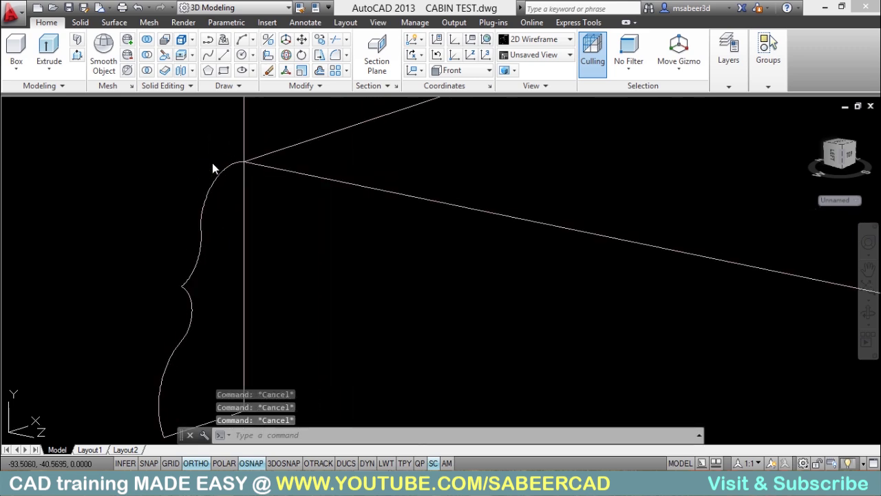
- Set the UCS to the Top orientation
scroll(229, 232, "up", 3)
middle_click_drag(189, 262, 99, 330)
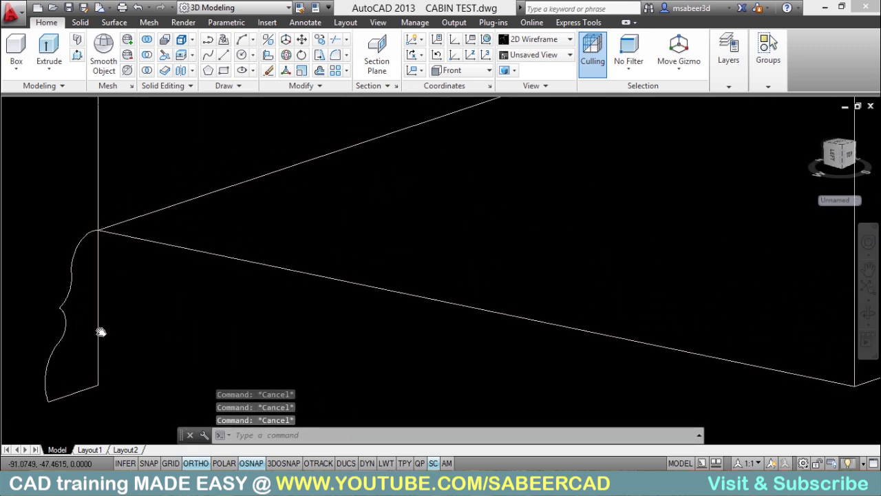
scroll(107, 320, "down", 4)
scroll(215, 310, "down", 3)
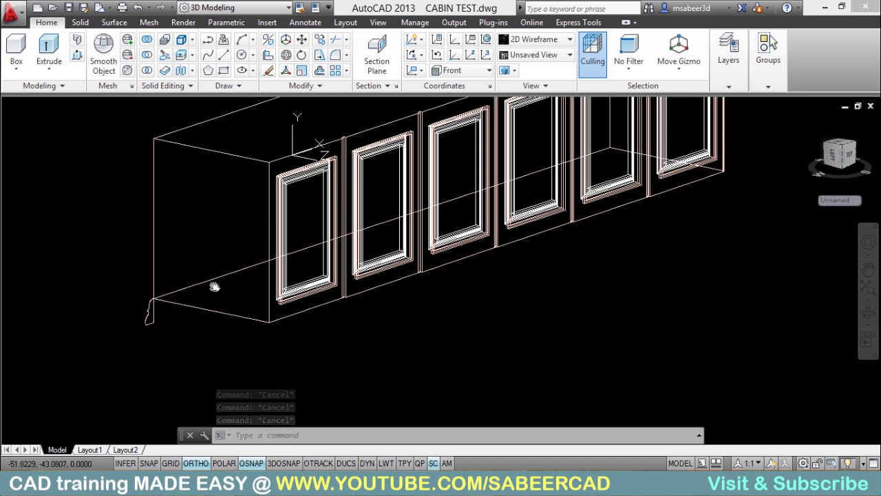
scroll(230, 331, "up", 4)
middle_click_drag(226, 402, 434, 264, "shift")
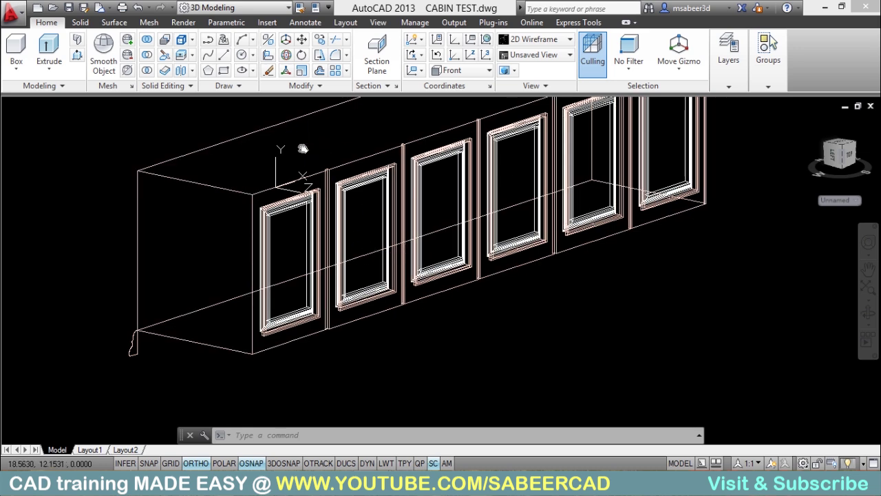
left_click(378, 23)
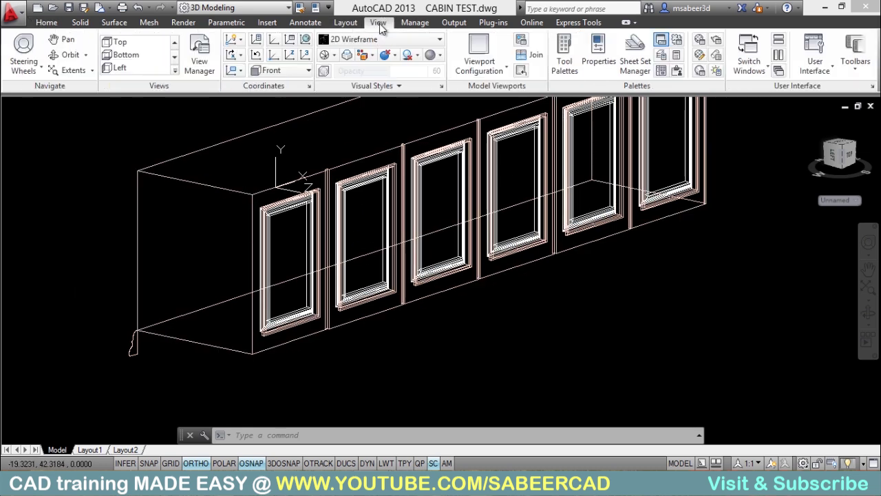
left_click(284, 72)
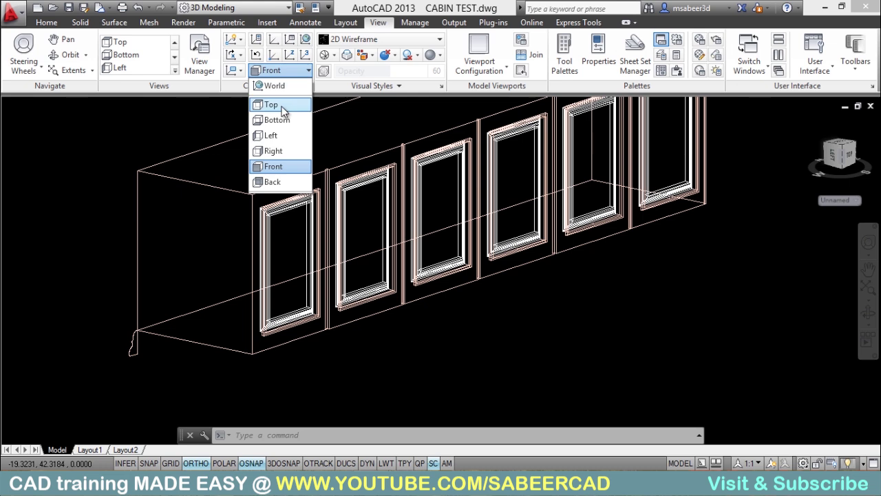
left_click(281, 110)
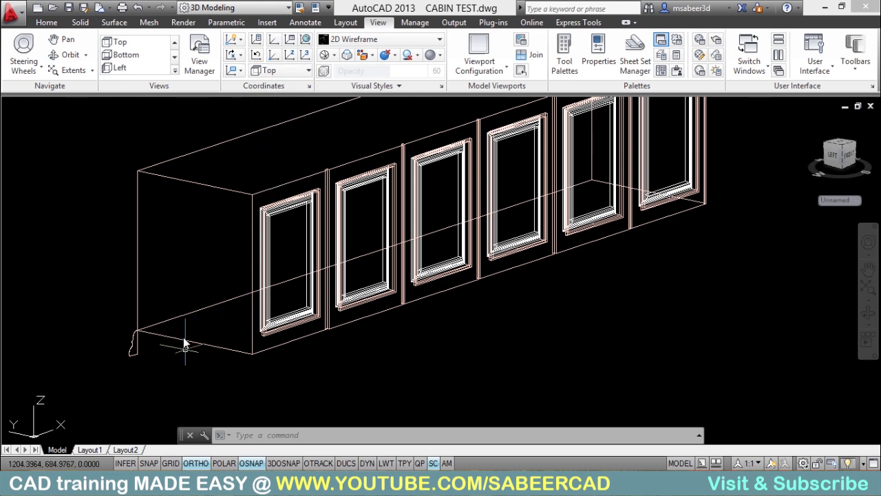
- Draw a path polyline along the cabinet's bottom edges, from the near back corner around the front to the far back corner
scroll(163, 315, "up", 3)
left_click(46, 23)
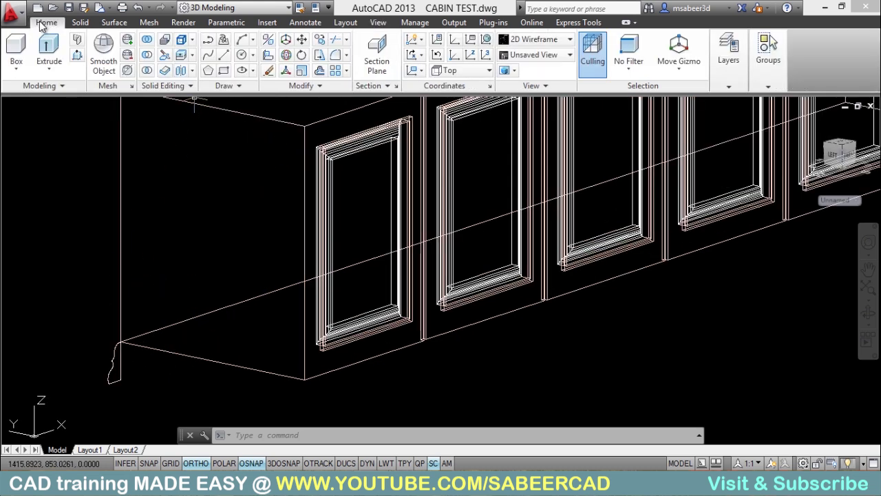
left_click(207, 40)
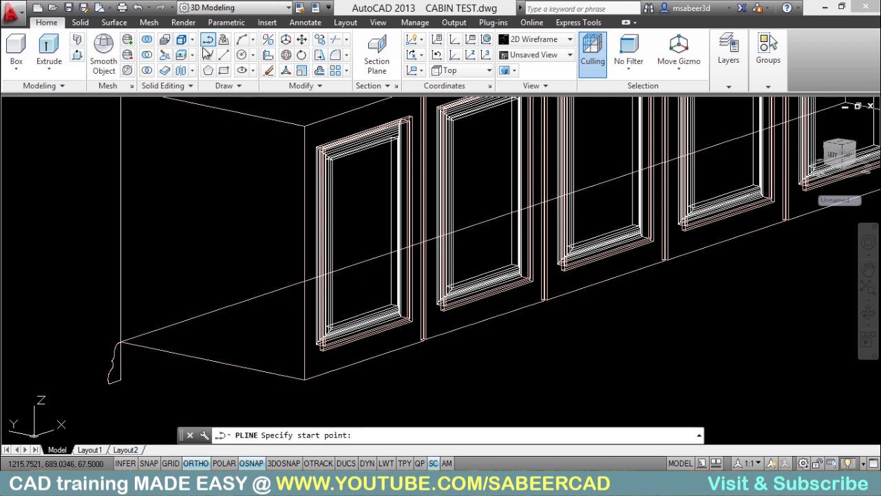
left_click(138, 340)
scroll(305, 372, "down", 3)
scroll(590, 318, "up", 3)
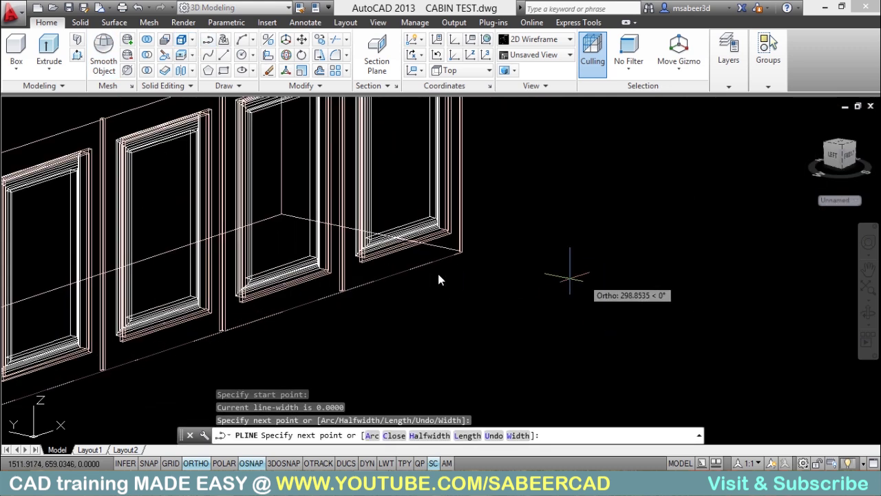
left_click(459, 252)
left_click(296, 216)
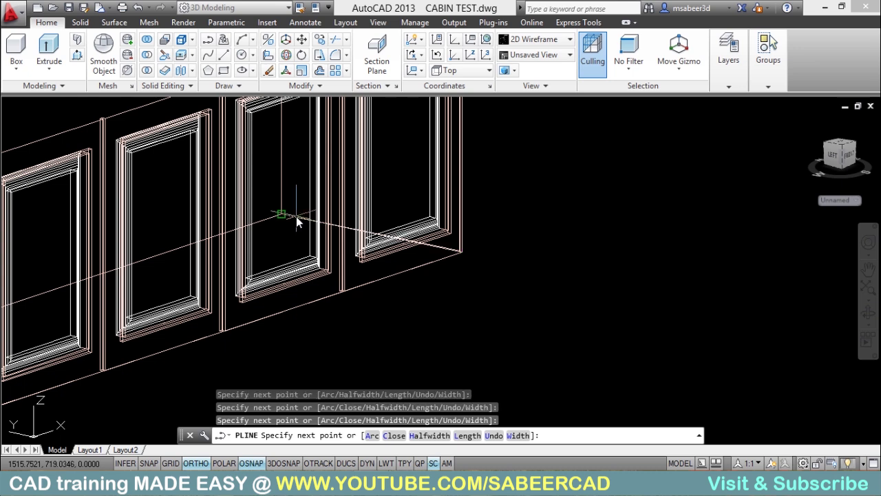
key("Return")
- Extrude the skirting profile along the polyline path around the cabinet's bottom edge
scroll(513, 223, "down", 5)
scroll(508, 239, "up", 1)
scroll(386, 279, "up", 5)
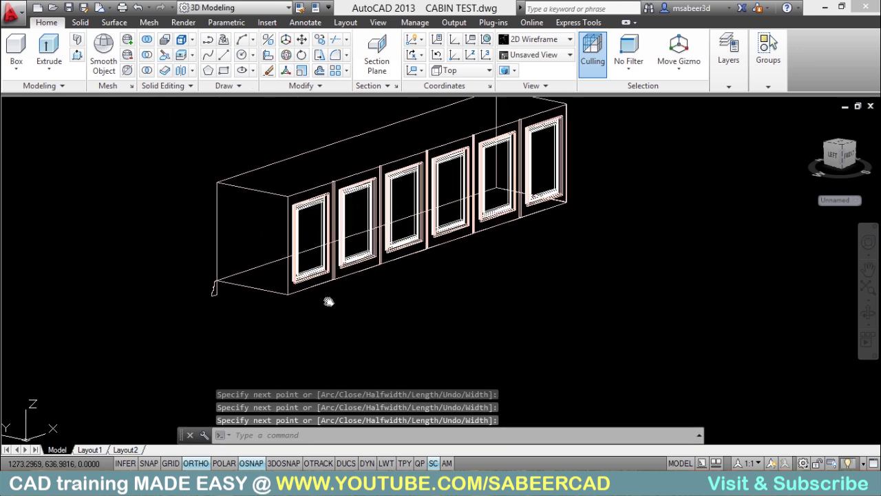
left_click(51, 62)
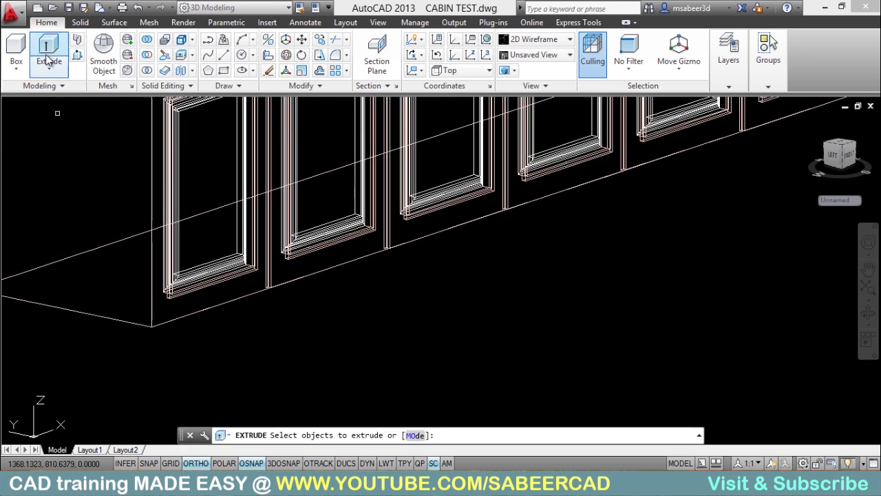
scroll(219, 231, "down", 4)
scroll(103, 272, "up", 2)
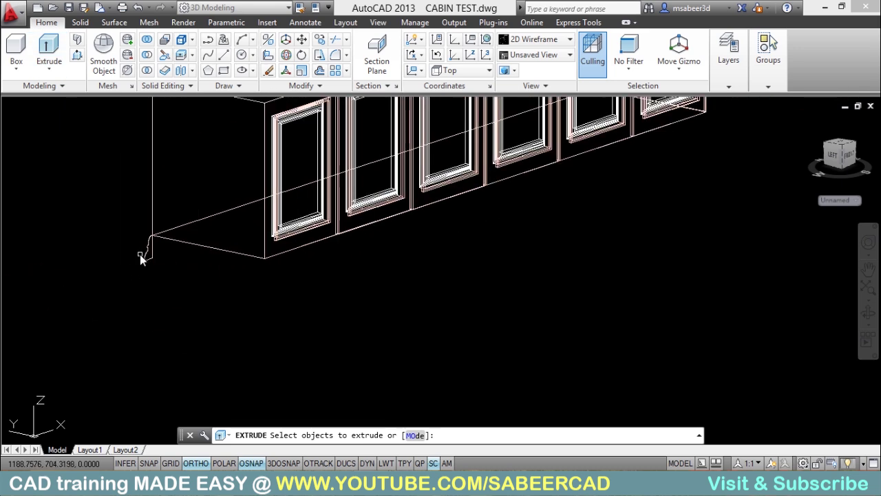
left_click(145, 255)
scroll(159, 237, "up", 2)
middle_click_drag(236, 235, 207, 290)
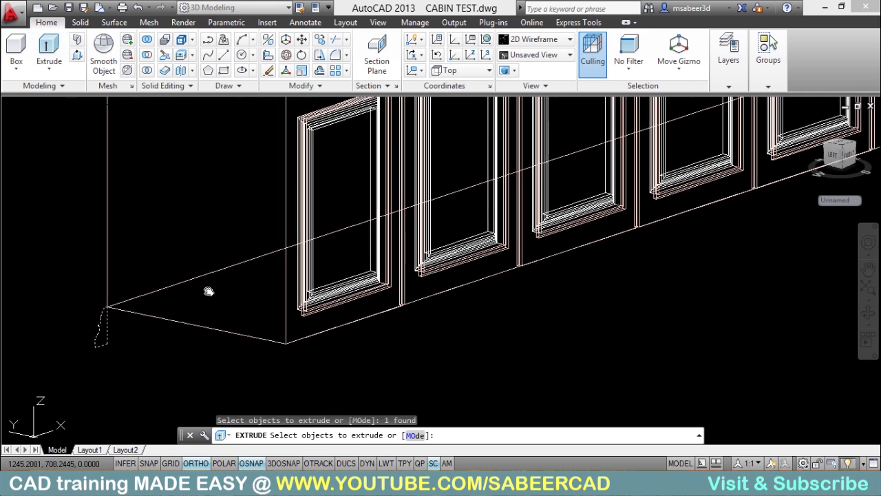
key("Return")
key("F8")
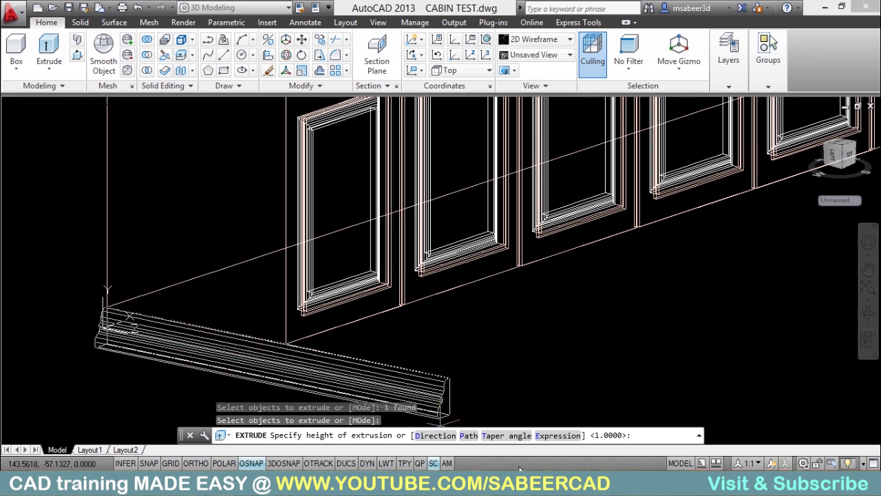
left_click(470, 436)
key("F8")
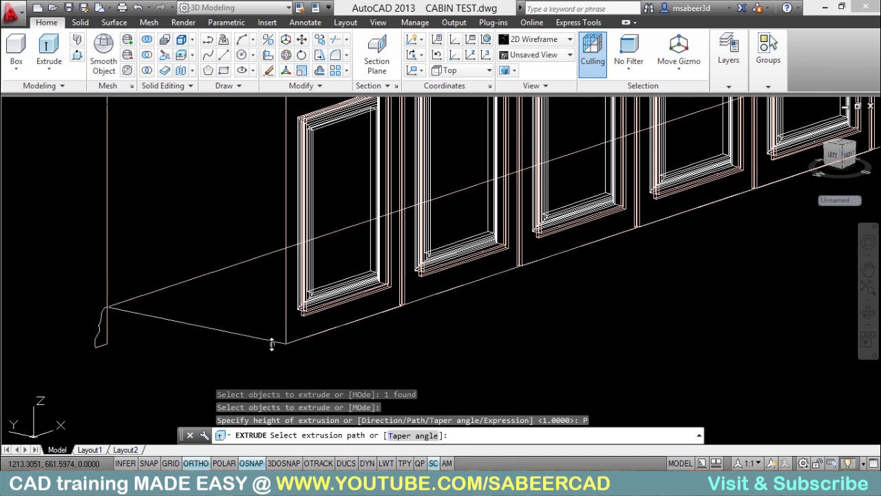
left_click(276, 339)
left_click(306, 386)
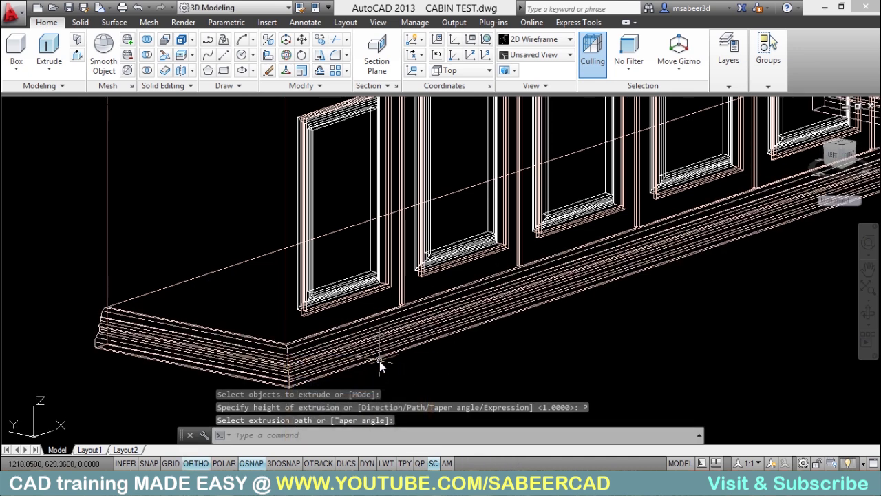
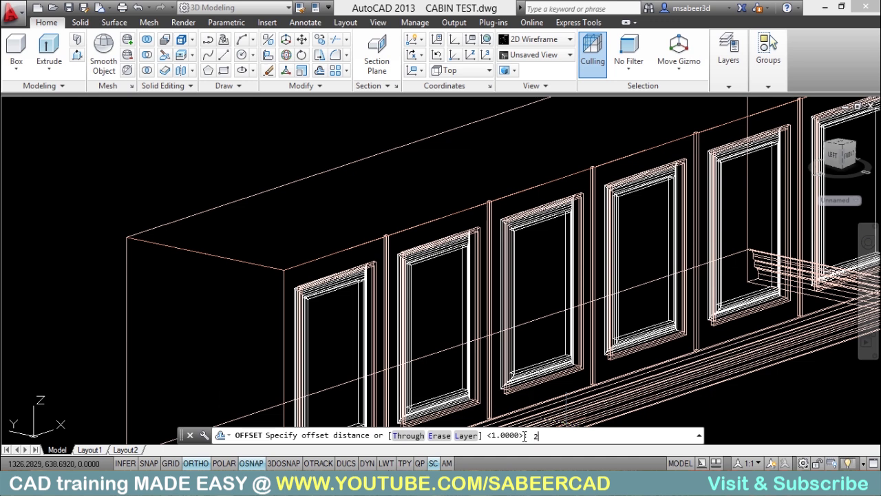
- Offset the polyline along the cabinet's top edges outward by 2.5
type("5")
key("Return")
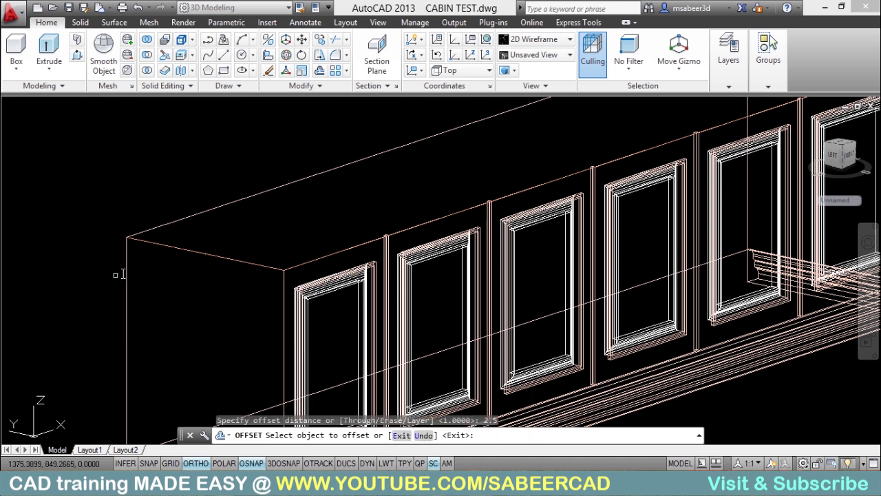
left_click(196, 252)
left_click(252, 294)
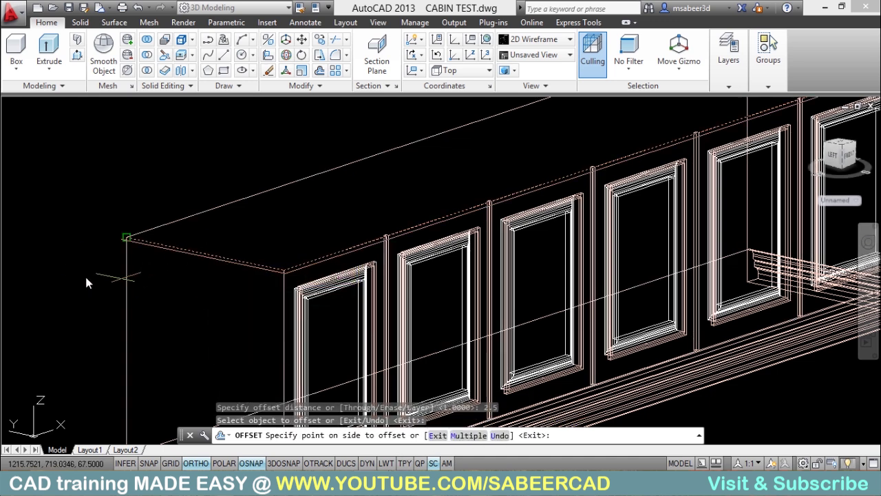
left_click(83, 278)
key("Escape")
key("Escape")
key("Escape")
- Erase the original polyline that lies on the cabinet's top edges
scroll(172, 236, "up", 4)
left_click(285, 70)
left_click(212, 276)
left_click(261, 318)
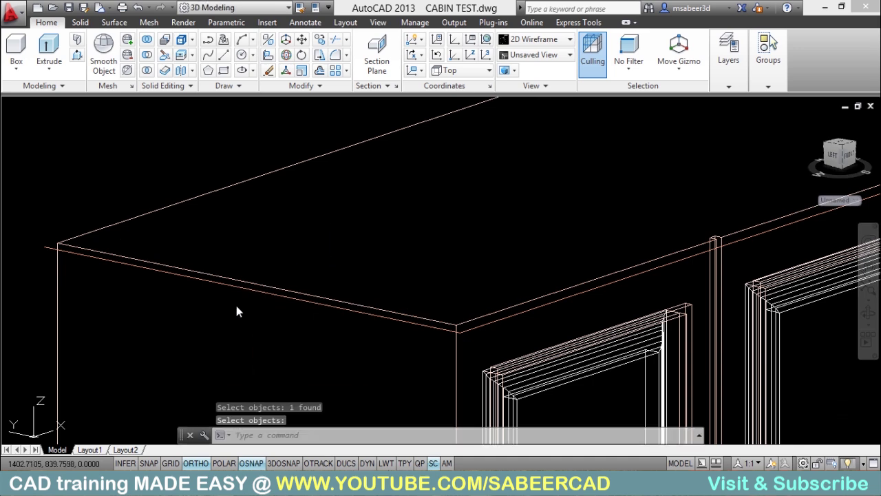
scroll(231, 301, "down", 3)
scroll(211, 291, "up", 2)
key("Return")
scroll(211, 293, "down", 2)
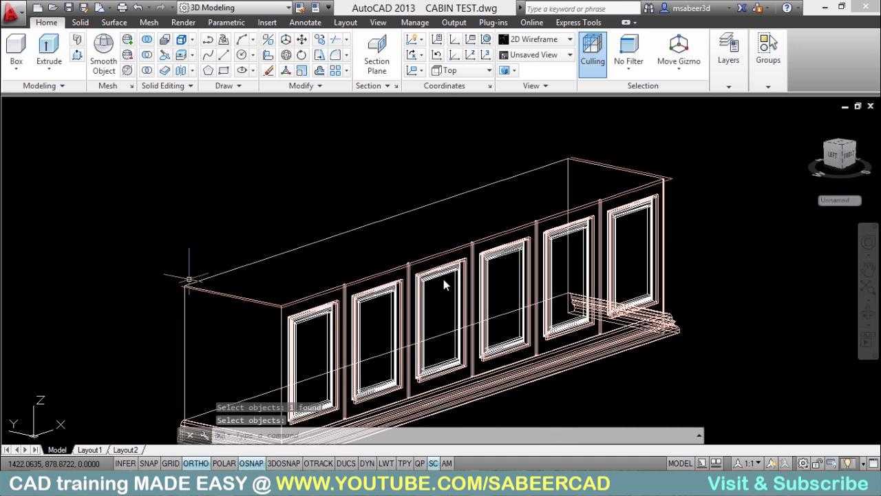
- Close the offset polyline above the cabinet with Polyline Edit to complete the counter top outline
scroll(334, 248, "up", 2)
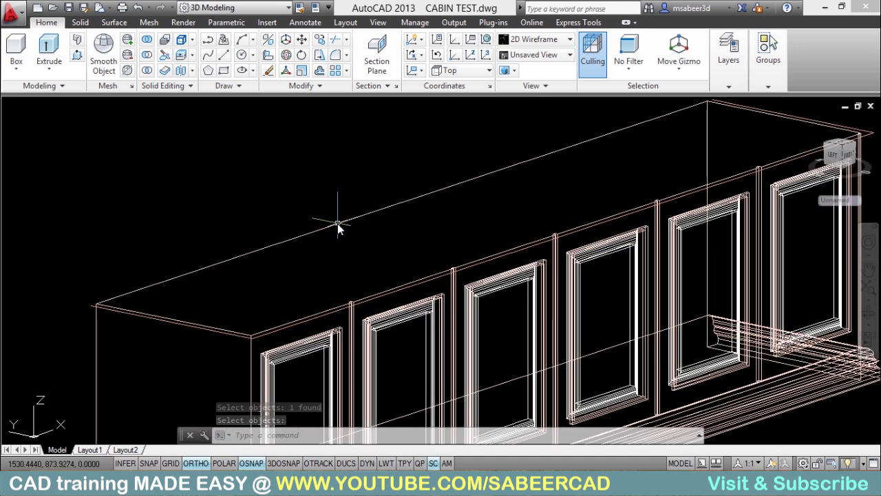
left_click(308, 86)
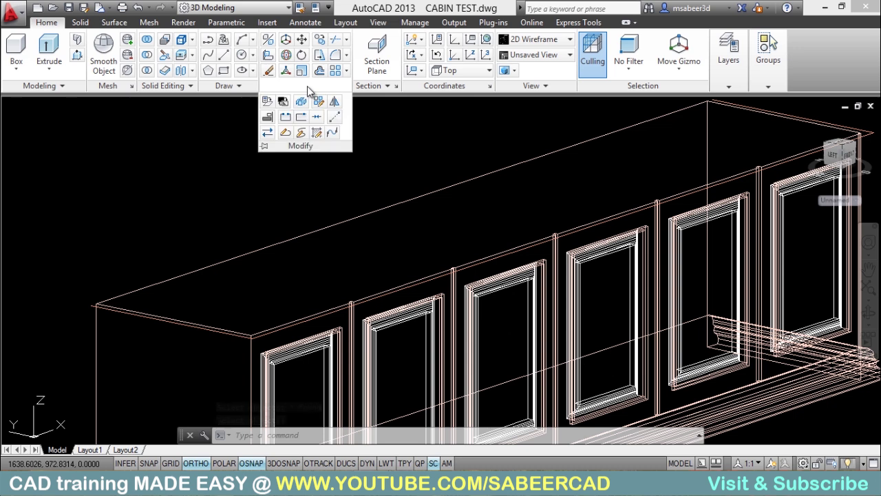
left_click(292, 137)
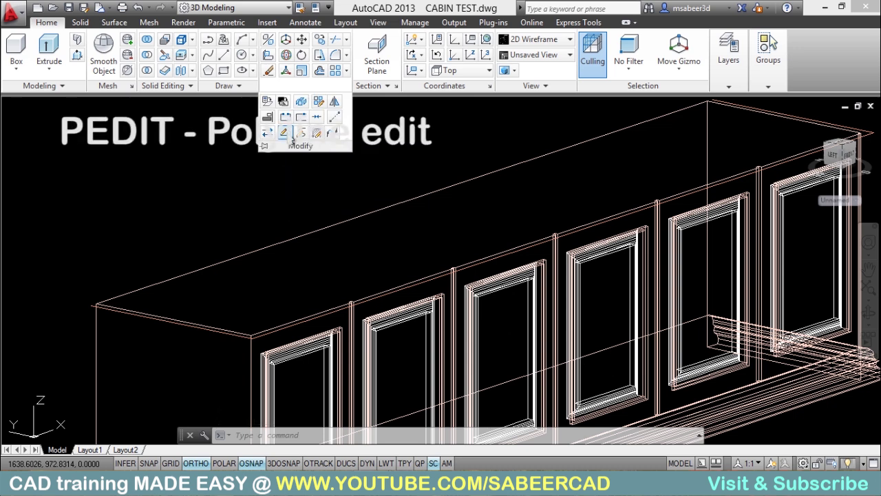
scroll(112, 319, "up", 4)
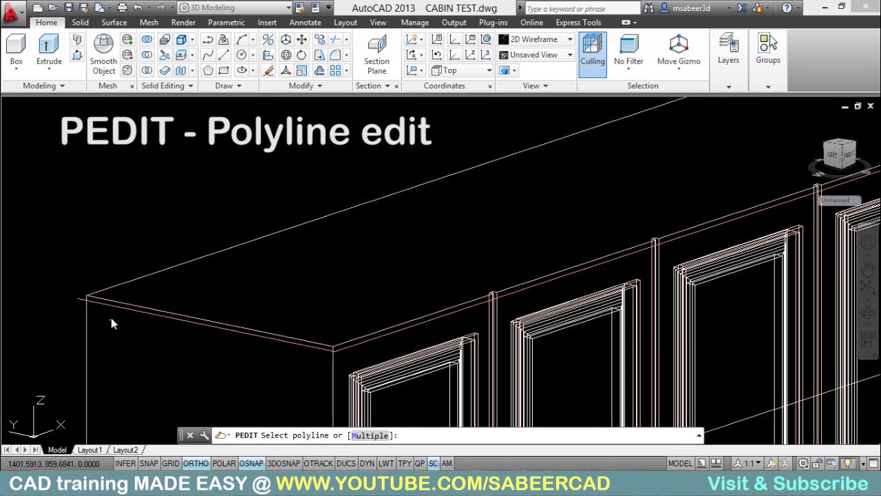
left_click(109, 305)
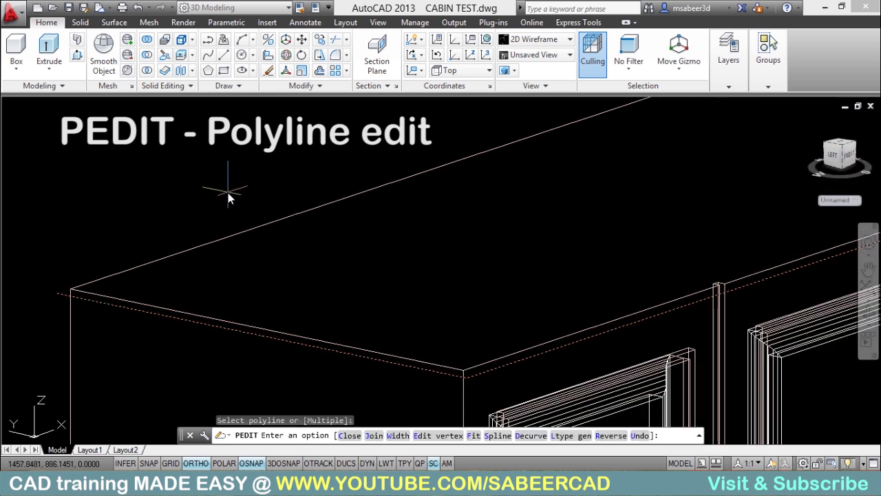
scroll(228, 196, "down", 2)
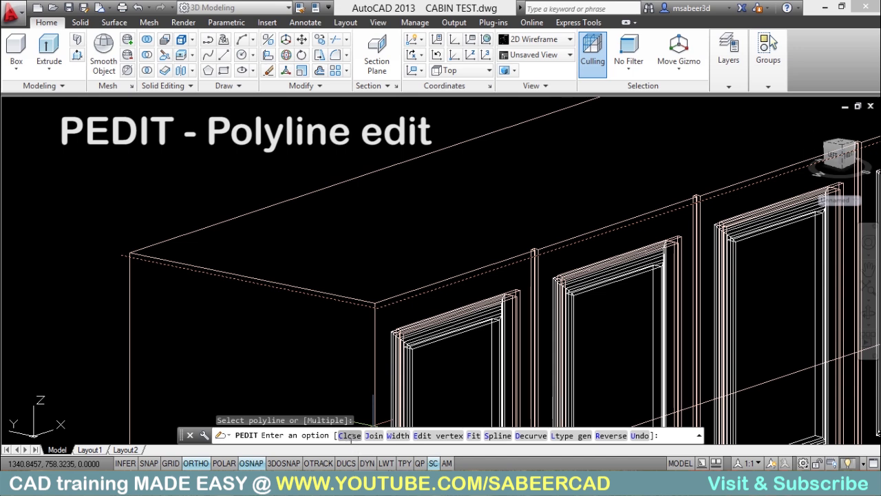
left_click(349, 436)
scroll(146, 299, "down", 2)
key("Escape")
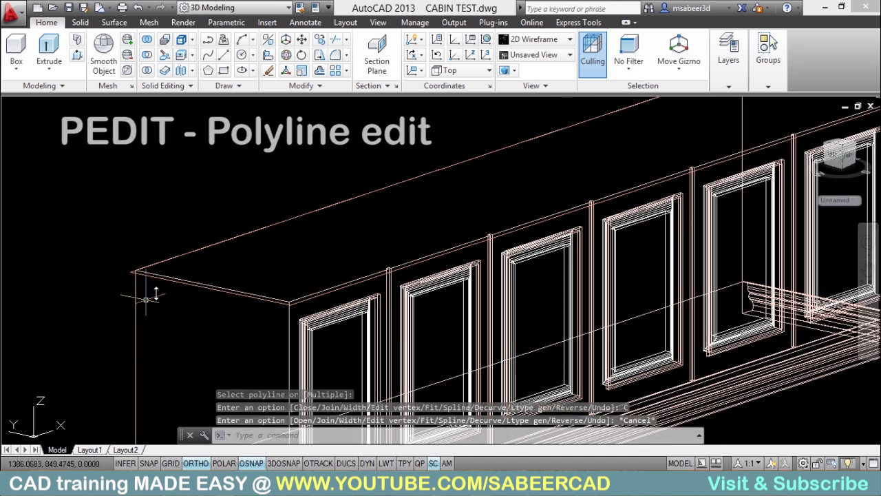
- Extrude the closed counter top outline to a height of 2.5
scroll(177, 277, "up", 2)
left_click(49, 51)
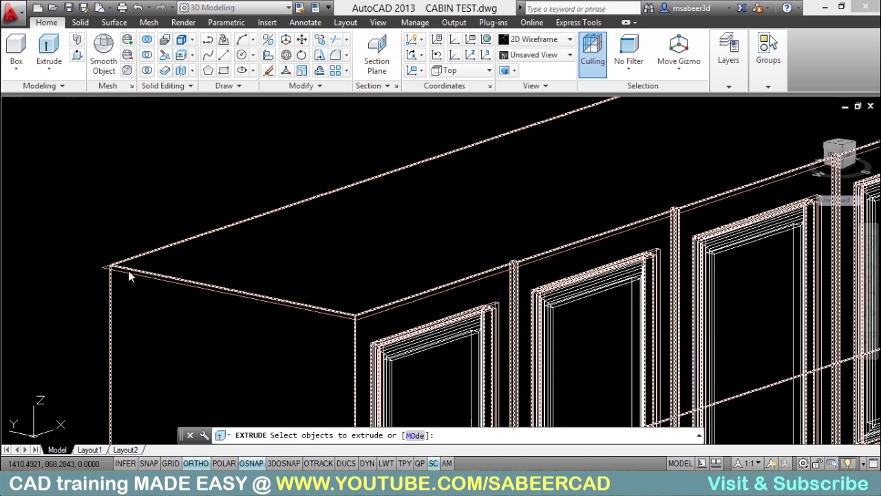
scroll(128, 271, "up", 1)
left_click(131, 274)
key("Return")
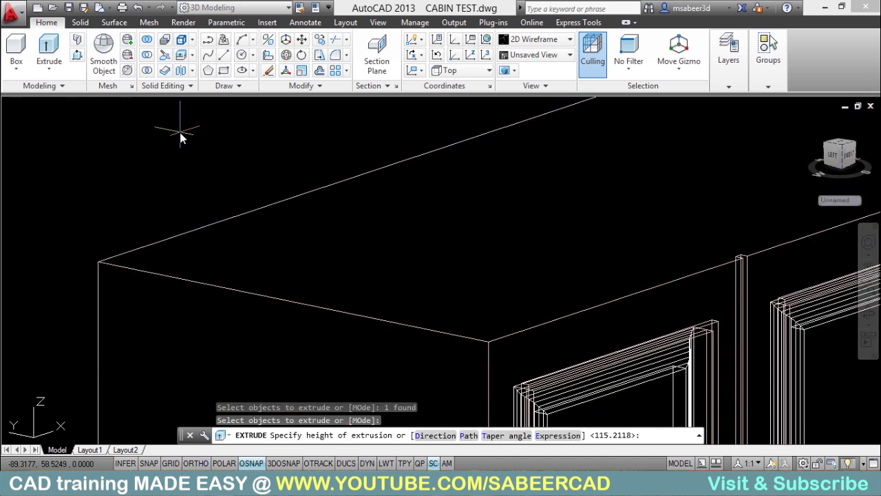
type("2.5")
key("Return")
key("Escape")
scroll(211, 259, "down", 3)
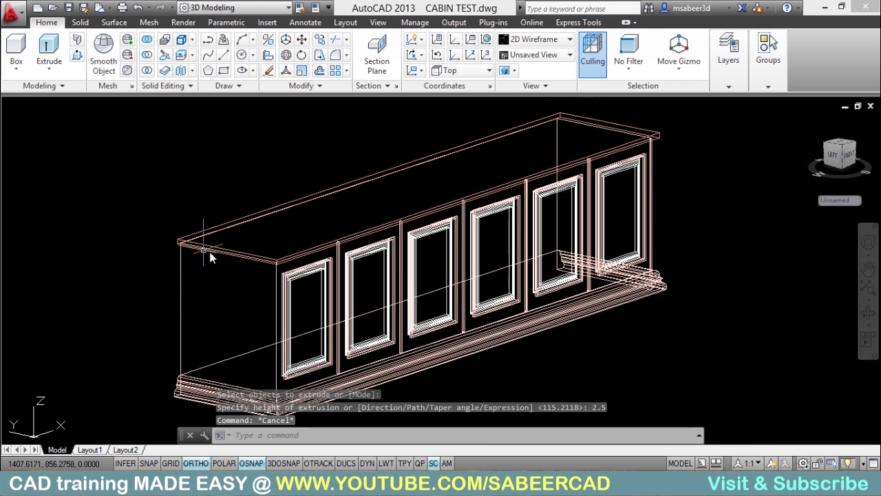
- Fillet the counter top's long upper front edge with a radius of 2.5
scroll(410, 181, "up", 3)
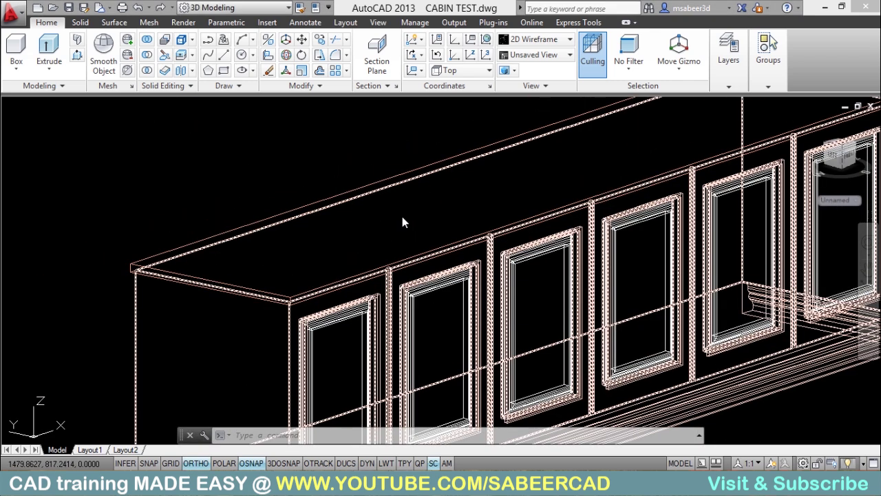
scroll(303, 310, "up", 3)
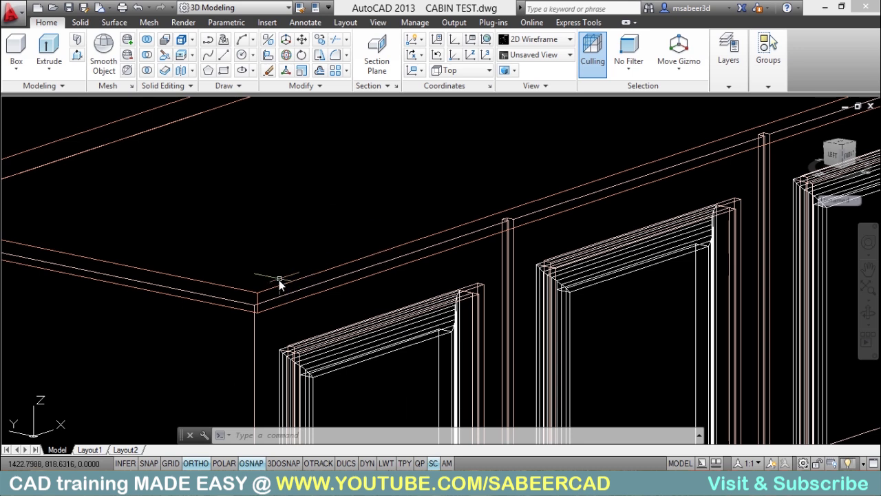
left_click(347, 55)
left_click(362, 70)
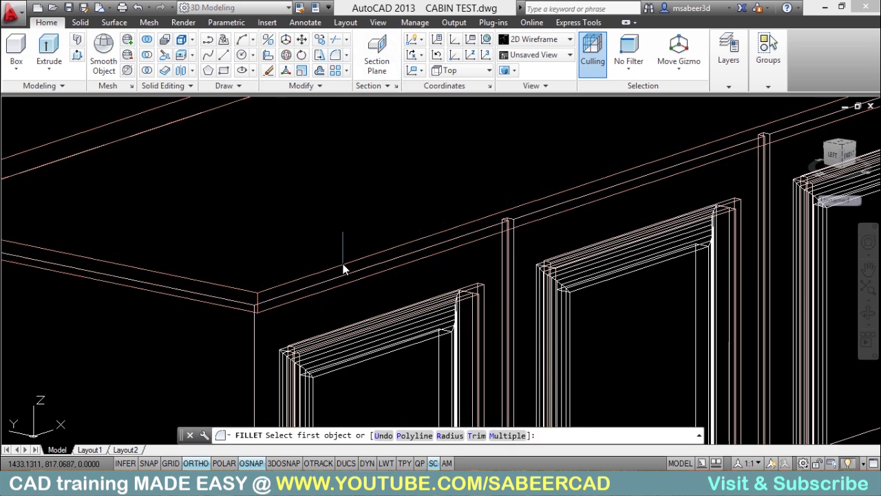
type("r")
key("Return")
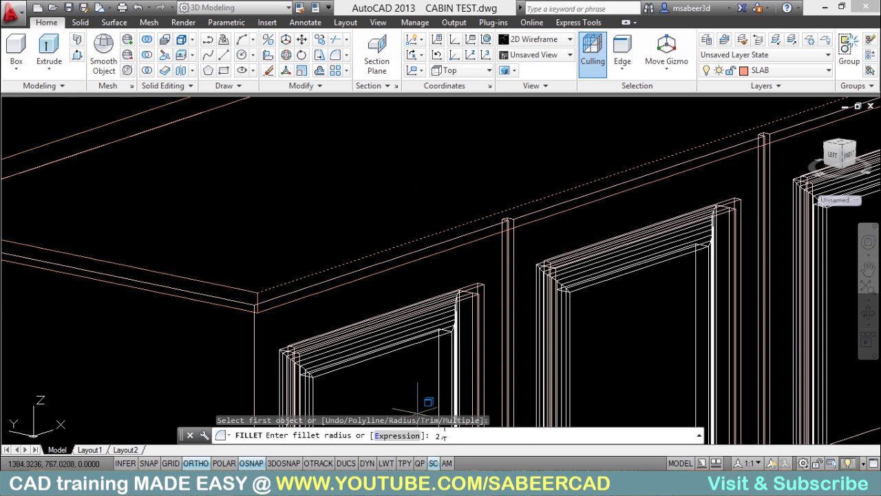
type("2.5")
key("Return")
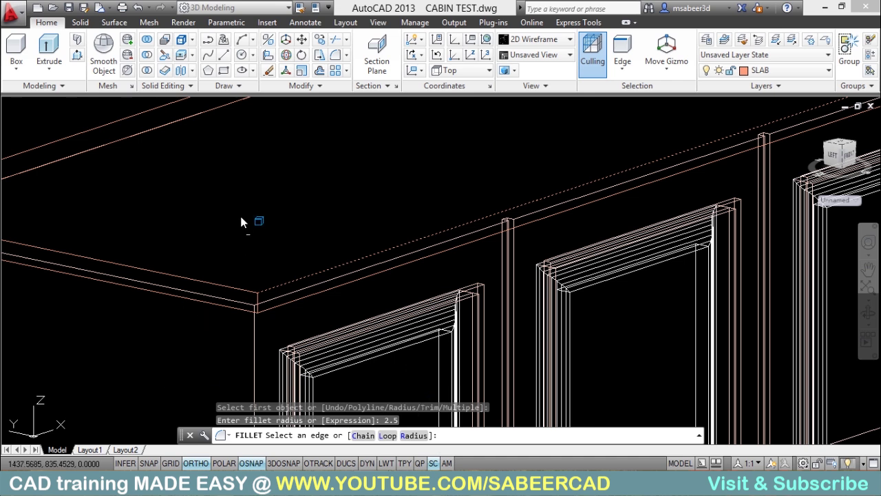
key("Return")
- Inspect the filleted counter top edge in the Realistic visual style
left_click(90, 110)
left_click(122, 181)
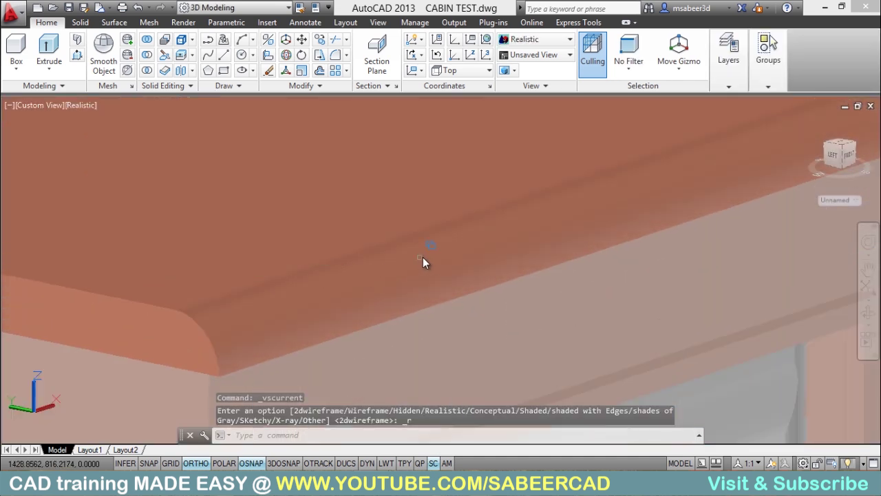
scroll(423, 262, "down", 5)
middle_click_drag(419, 266, 240, 129, "shift")
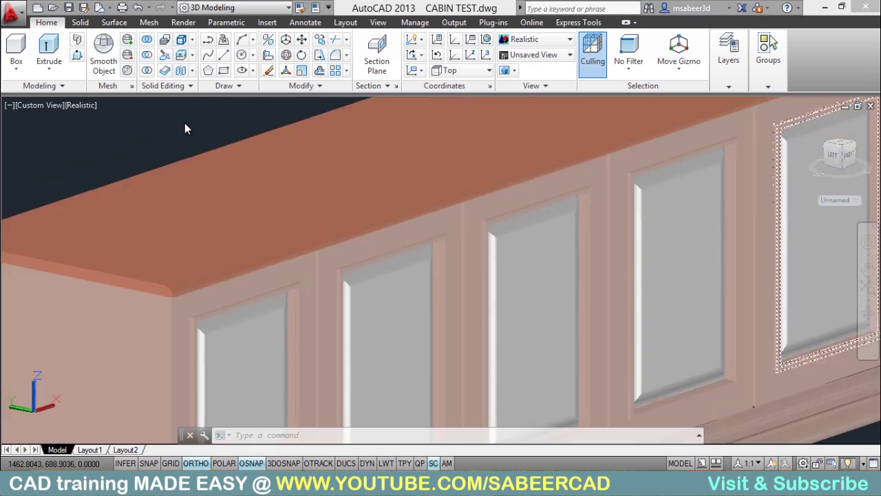
- Make HANDLE the current layer and return the model to the 2D Wireframe visual style
left_click(734, 81)
left_click(778, 130)
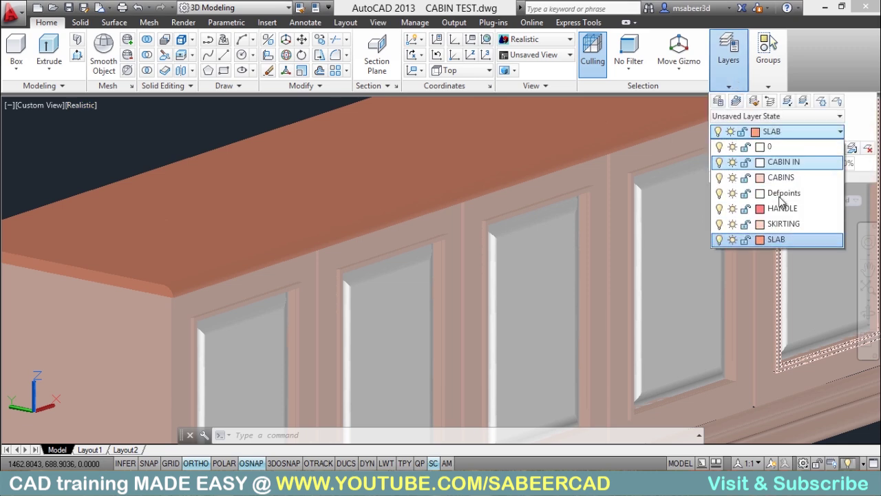
left_click(781, 205)
left_click(78, 104)
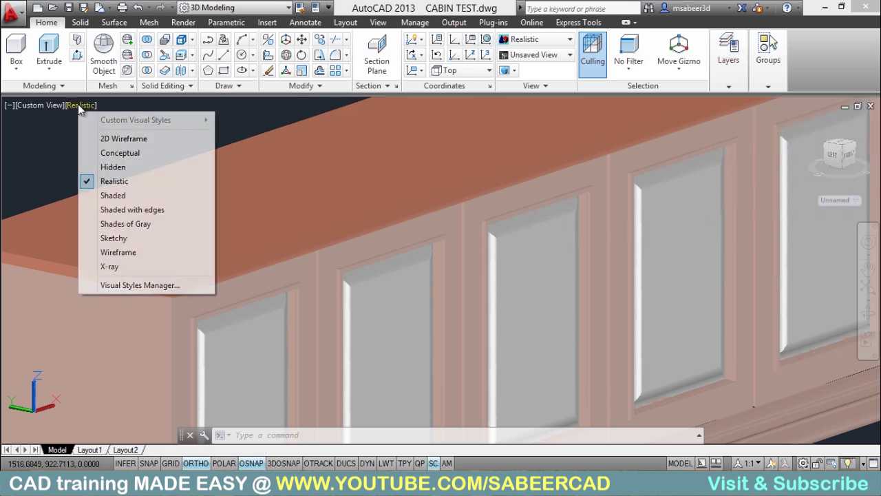
left_click(100, 138)
scroll(286, 276, "down", 3)
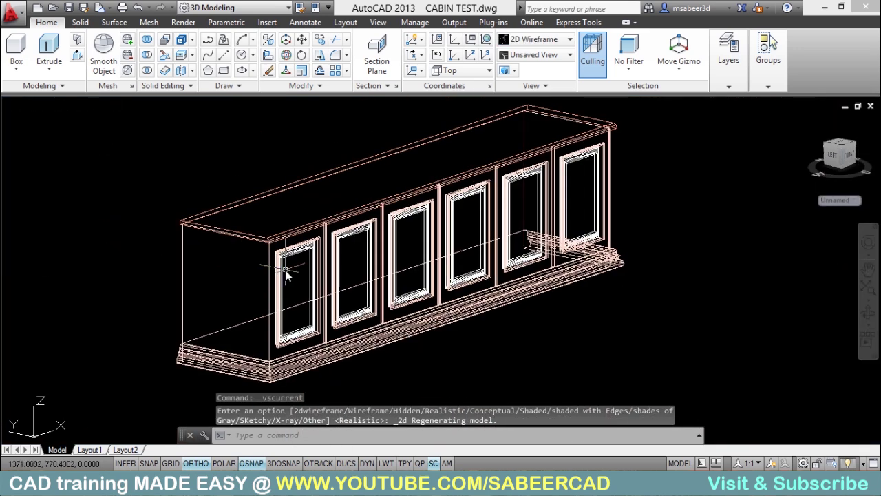
scroll(501, 311, "up", 3)
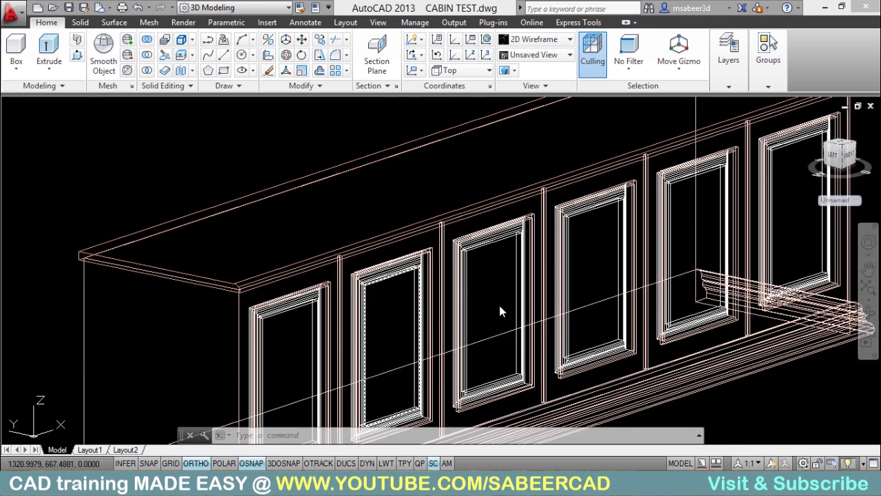
- Split the model space into two vertical viewports
left_click(378, 23)
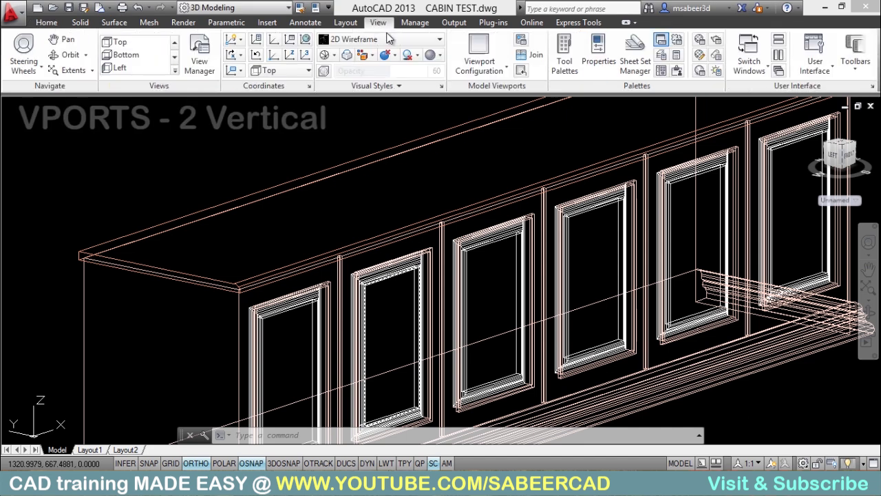
left_click(474, 64)
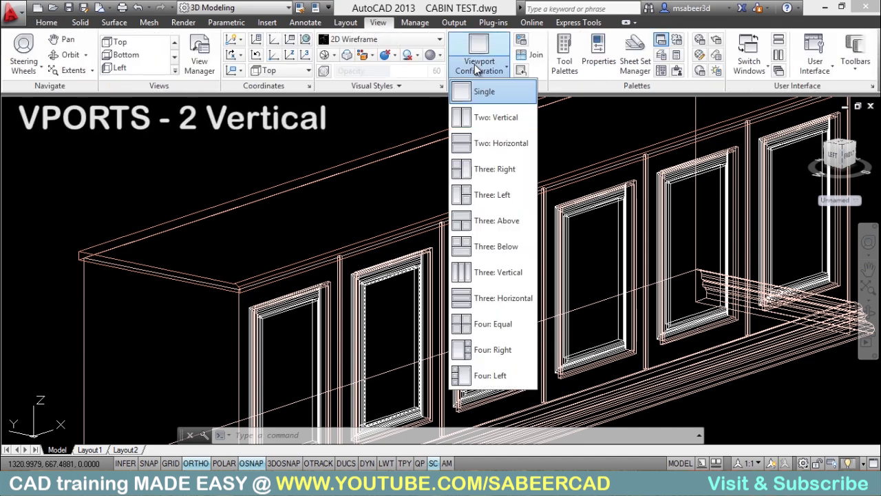
left_click(499, 118)
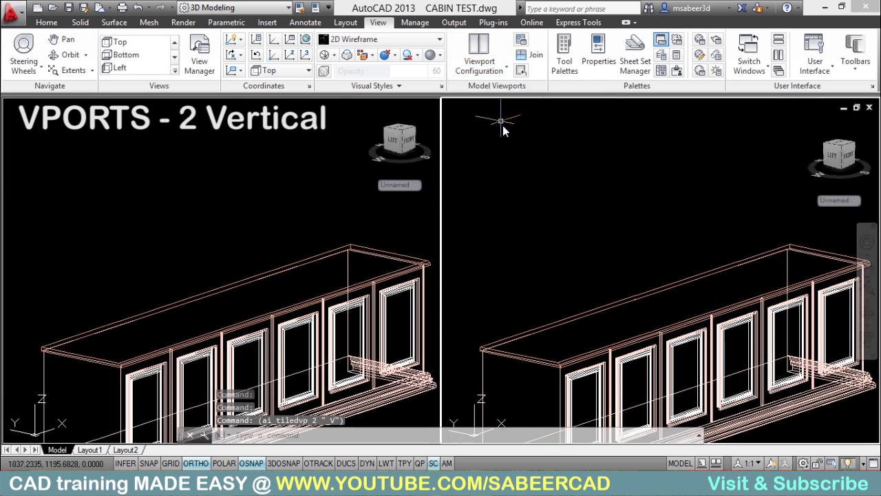
left_click(574, 254)
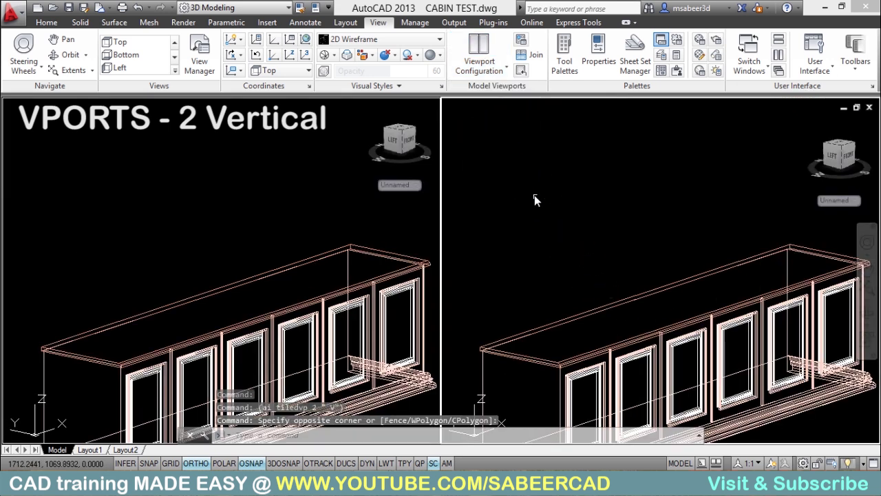
- Set the active viewport to the Front view of the cabinet
left_click(175, 61)
left_click(140, 54)
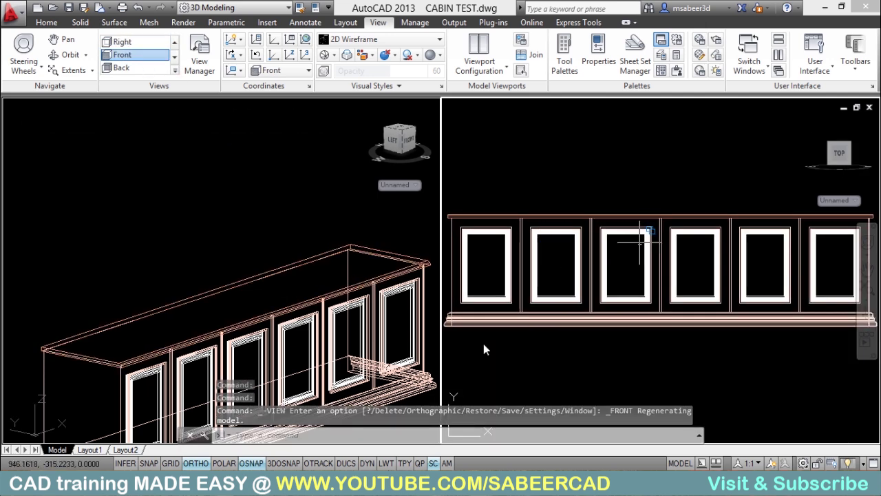
scroll(689, 256, "down", 3)
scroll(626, 269, "up", 5)
scroll(620, 269, "down", 1)
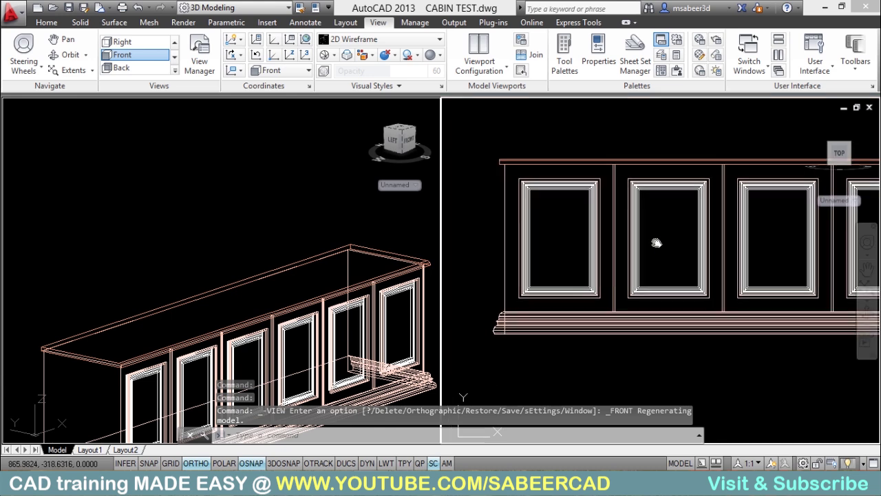
scroll(657, 242, "down", 2)
scroll(591, 218, "up", 4)
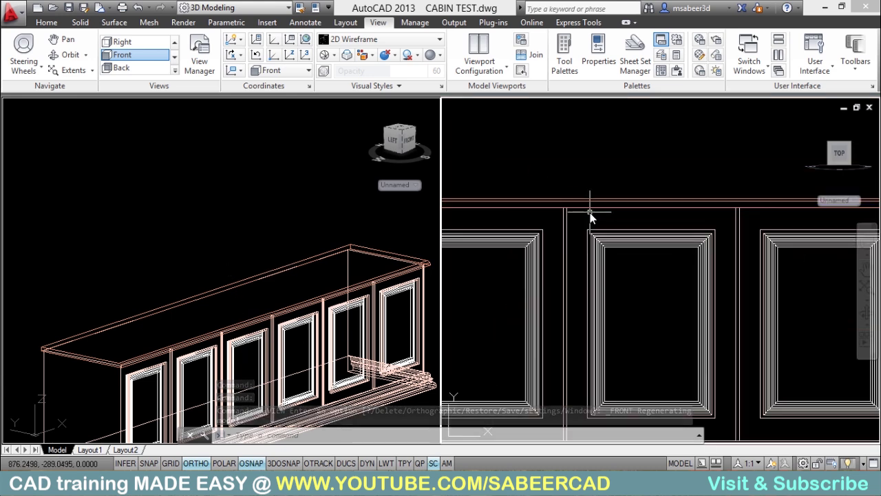
scroll(591, 218, "down", 2)
- Activate the viewport with the 3D view and set its UCS to Left
left_click(232, 309)
scroll(230, 274, "down", 2)
scroll(228, 270, "up", 3)
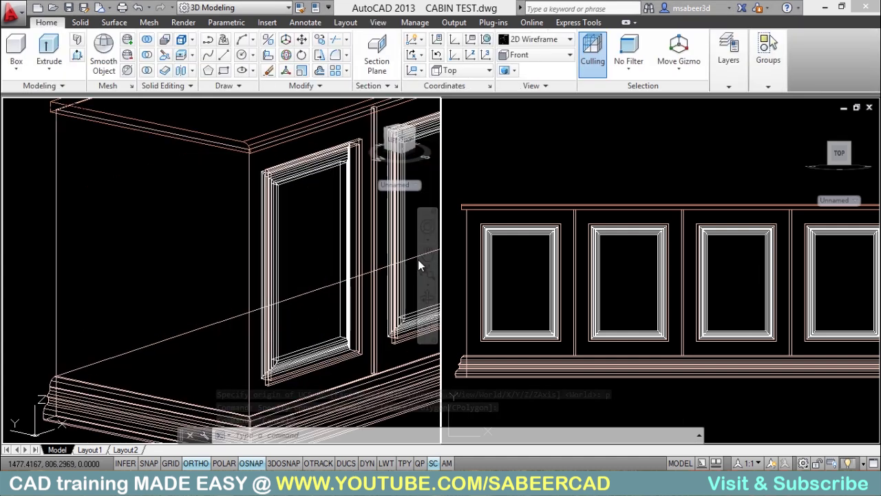
left_click(379, 23)
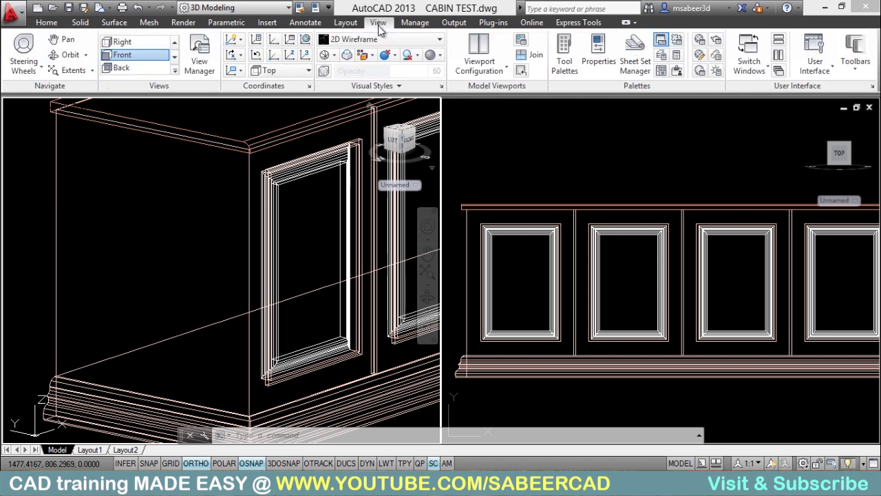
left_click(277, 72)
left_click(276, 130)
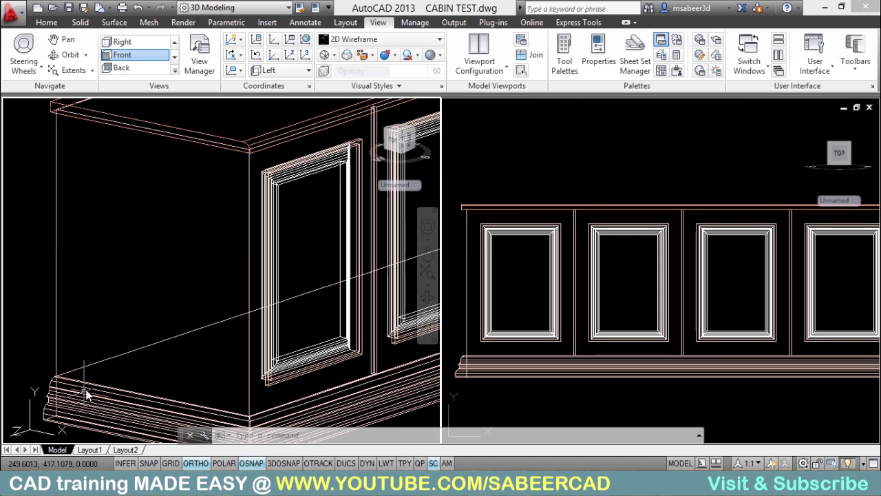
- Draw an open bracket-shaped polyline from the cabinet's front corner edge: 3 units out, 9 down, and back to the edge
key("ctrl+a")
left_click(46, 22)
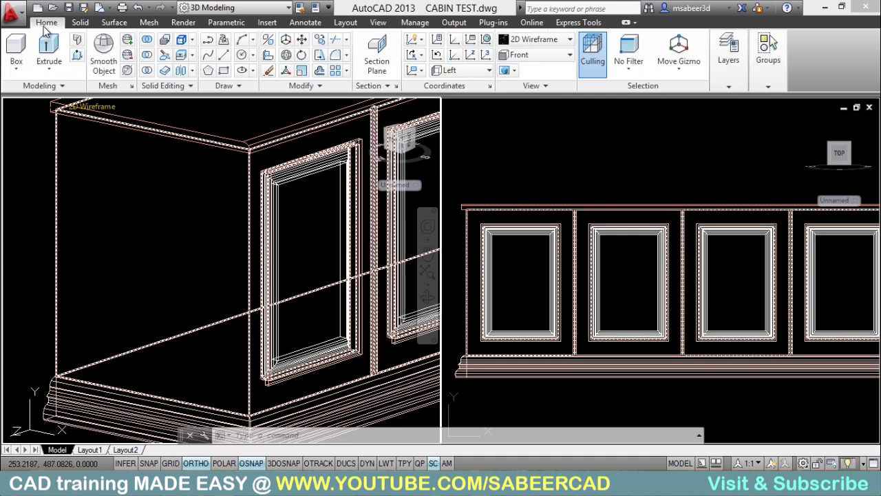
left_click(208, 39)
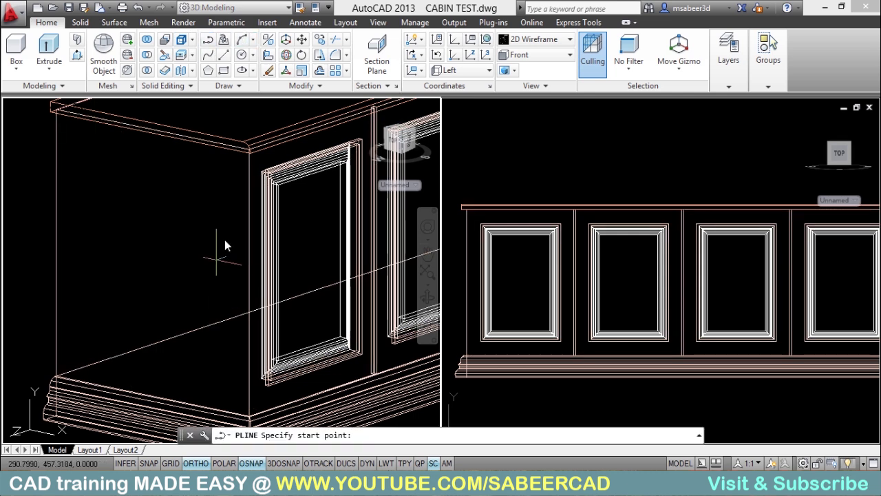
right_click(140, 187, "shift")
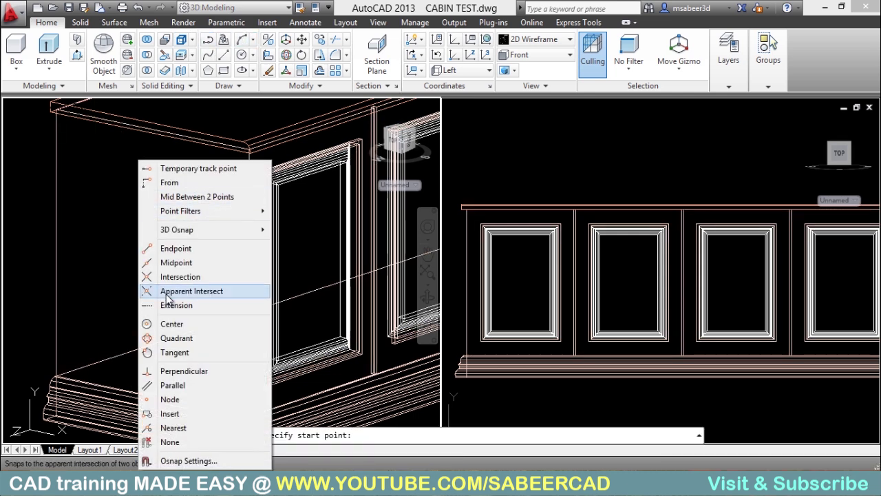
left_click(172, 433)
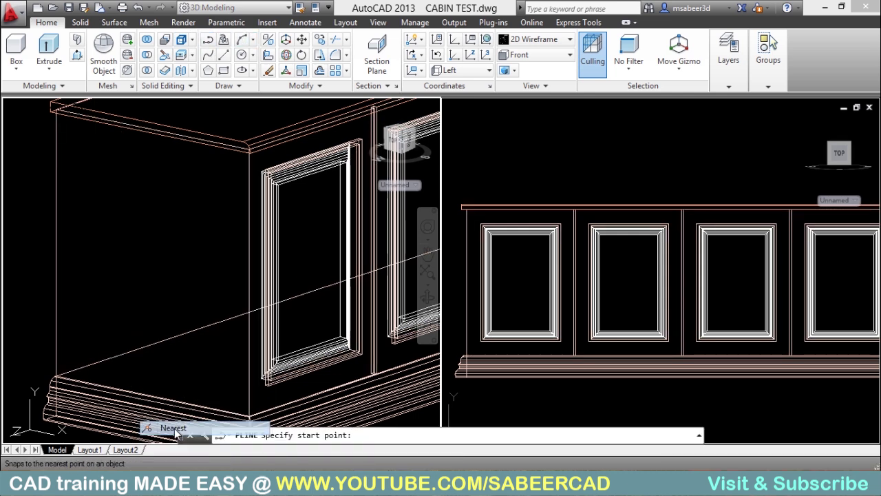
left_click(252, 181)
scroll(262, 179, "up", 4)
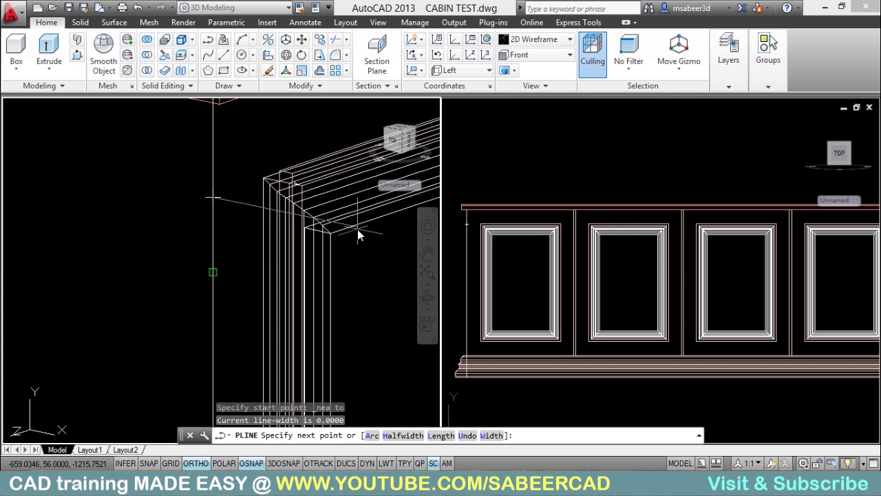
type("3")
key("Return")
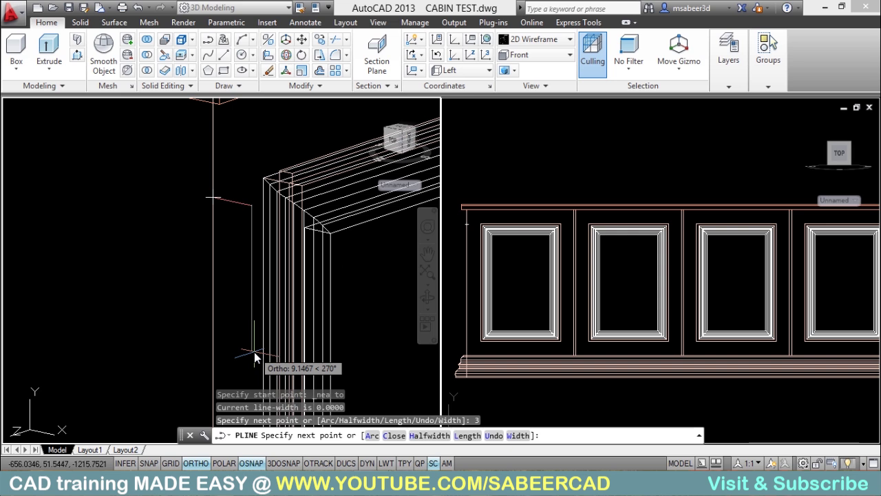
type("9")
key("Return")
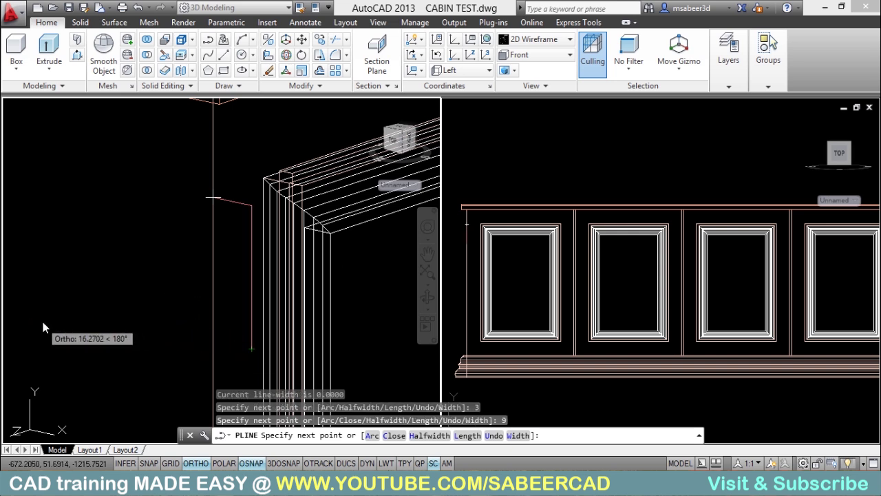
type("c")
key("Return")
left_click(265, 416)
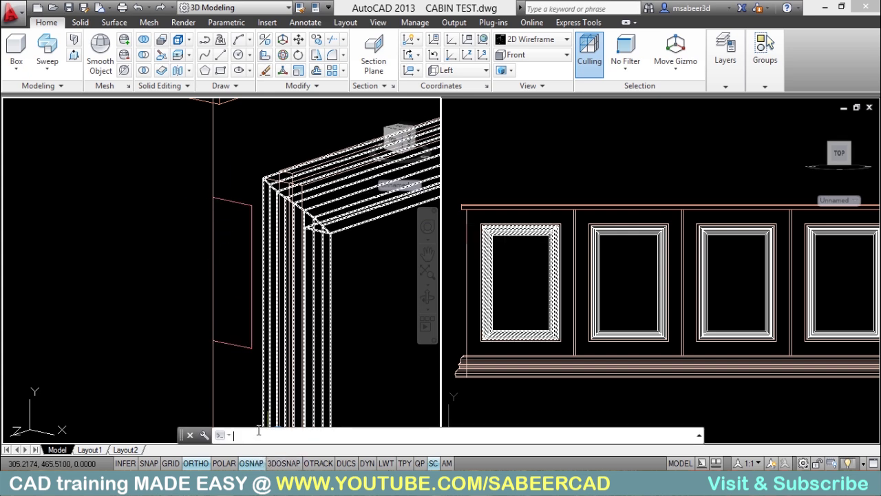
key("Escape")
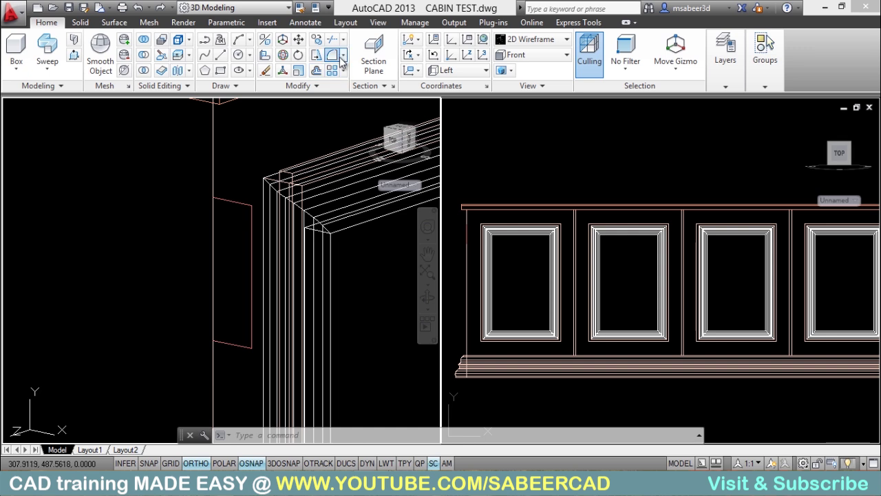
- Fillet both outer corners of the handle polyline with a radius of 2
left_click(333, 55)
left_click(343, 55)
left_click(358, 122)
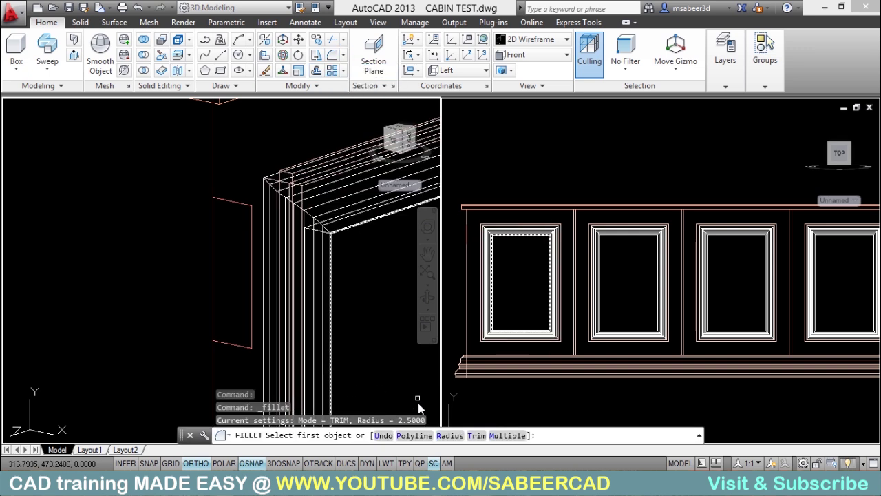
type("r")
key("Return")
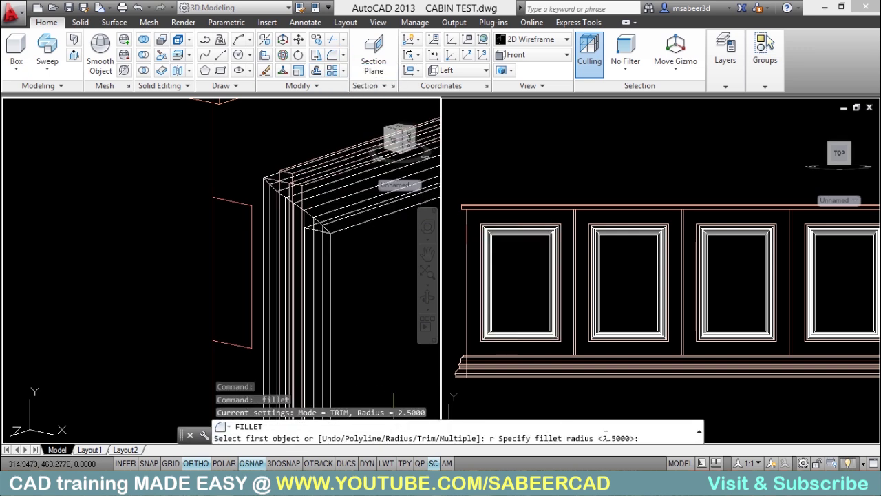
type("2")
key("Return")
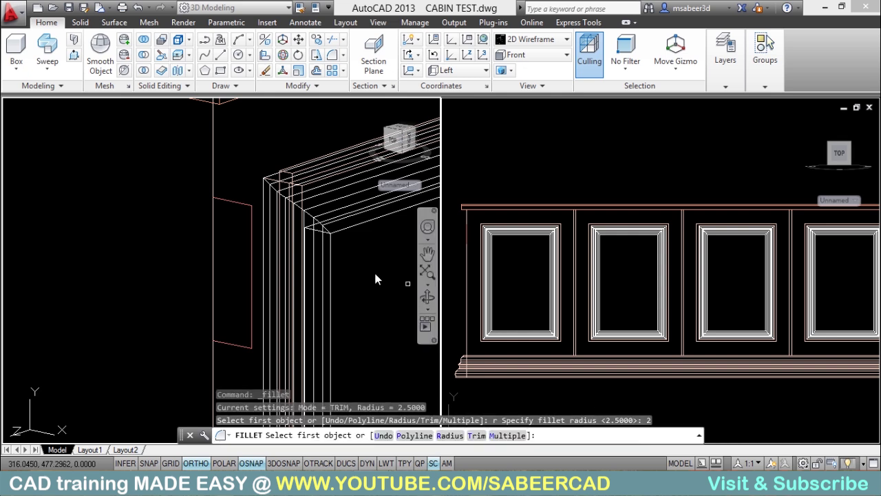
left_click(421, 435)
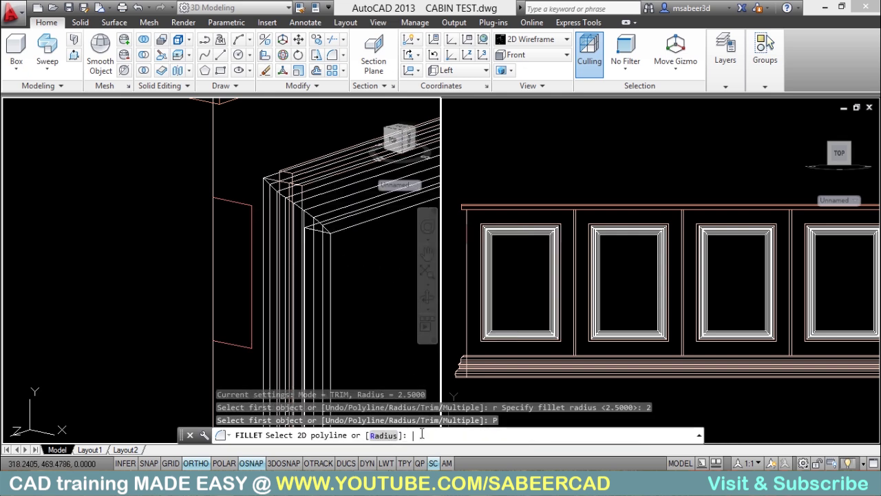
left_click(246, 208)
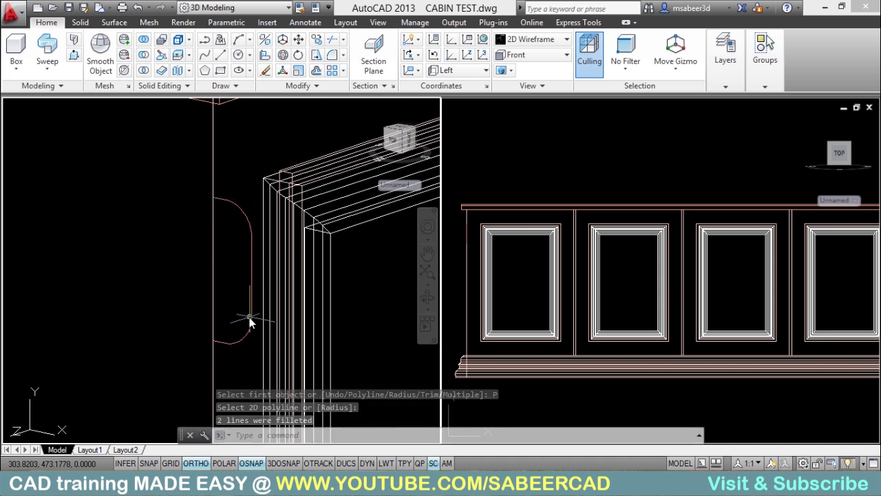
left_click(163, 277)
key("Escape")
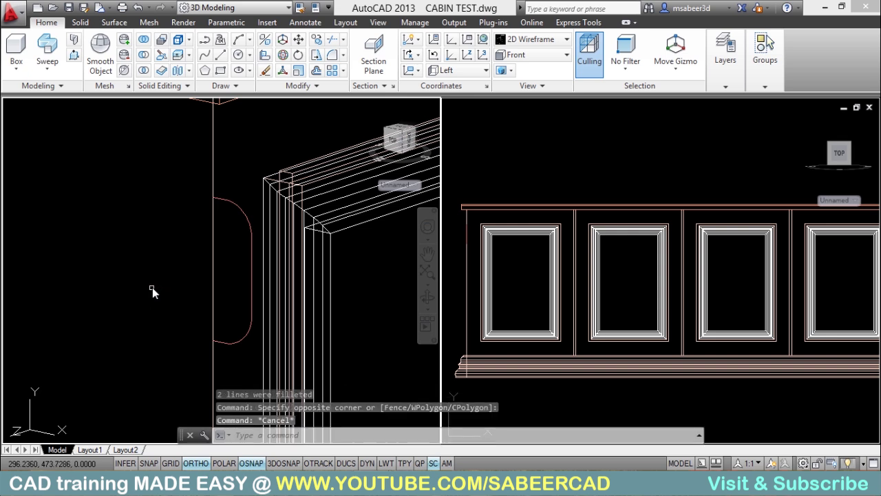
- Draw a circle of radius 0.6 beside the handle path as its cross-section
left_click(249, 56)
left_click(272, 75)
left_click(145, 243)
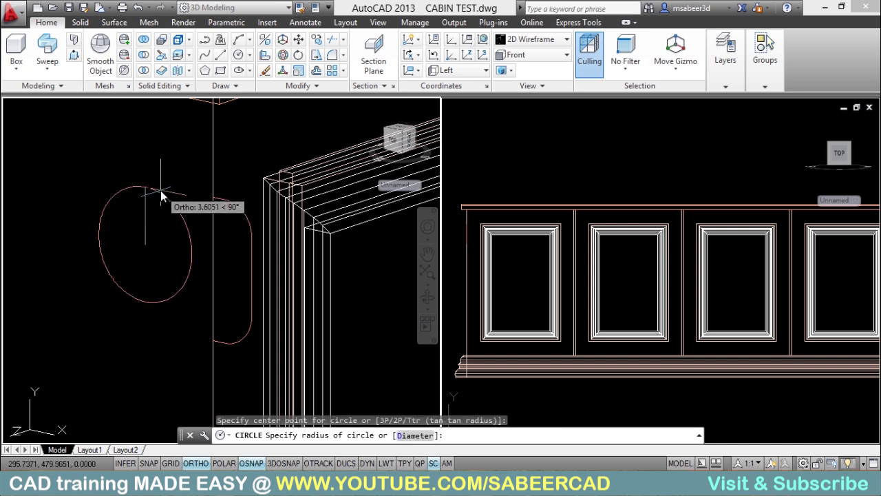
type("0.")
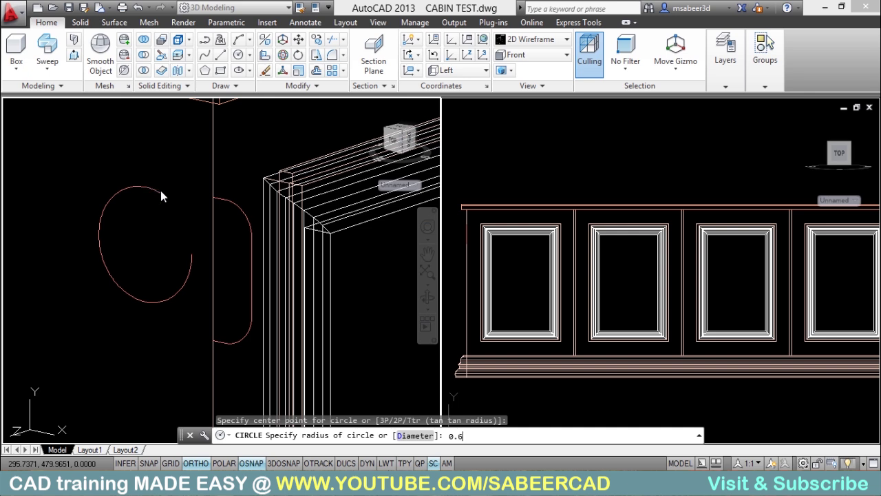
type("6")
key("Return")
key("Escape")
- Sweep the circle along the filleted polyline to form the solid door handle
left_click(57, 64)
left_click(63, 173)
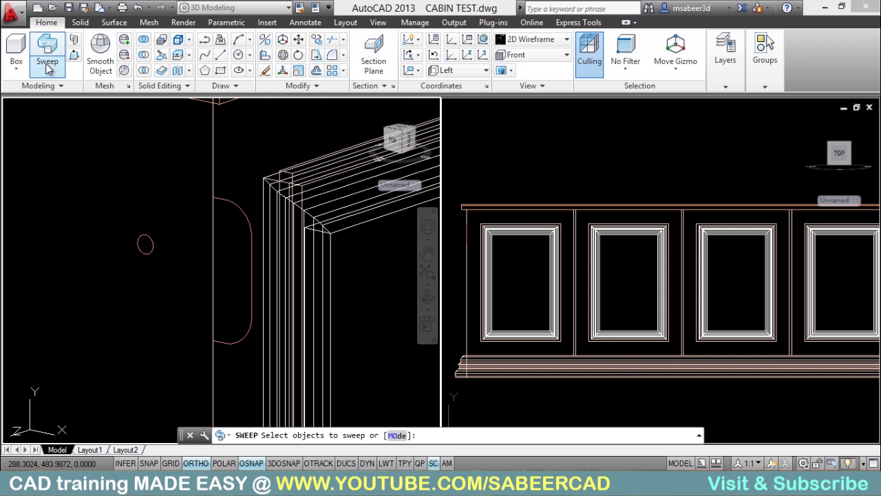
left_click(149, 240)
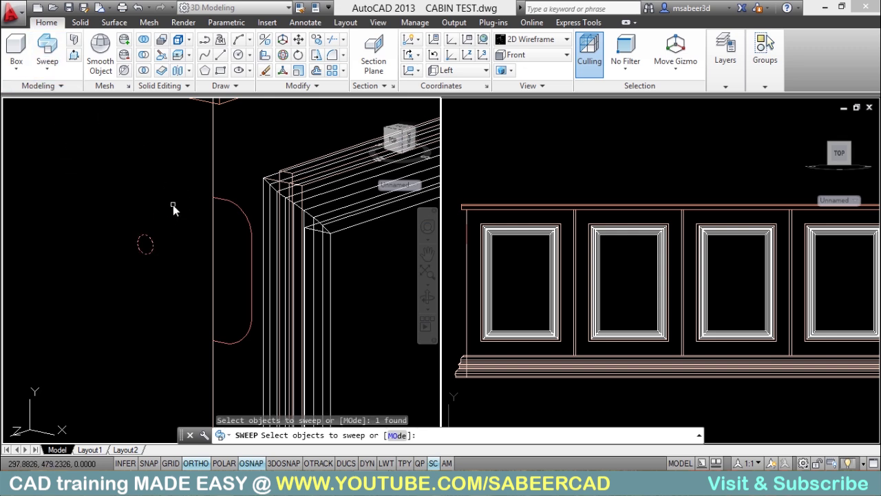
key("Return")
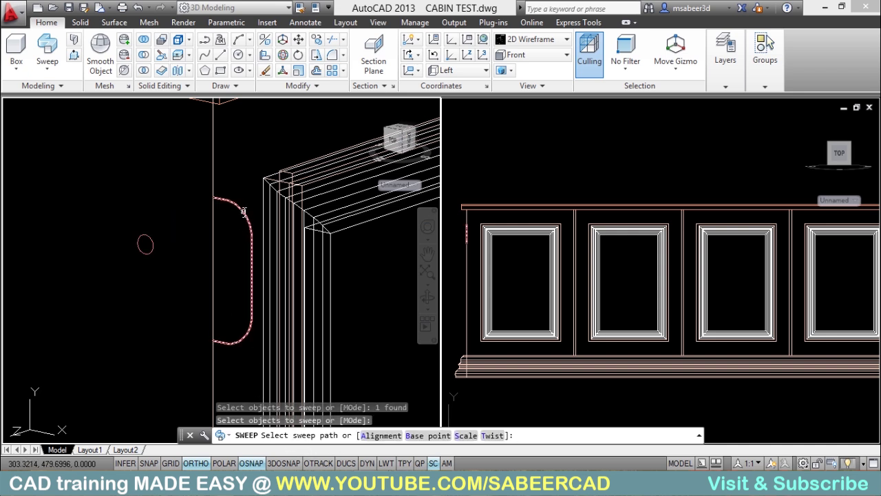
left_click(244, 235)
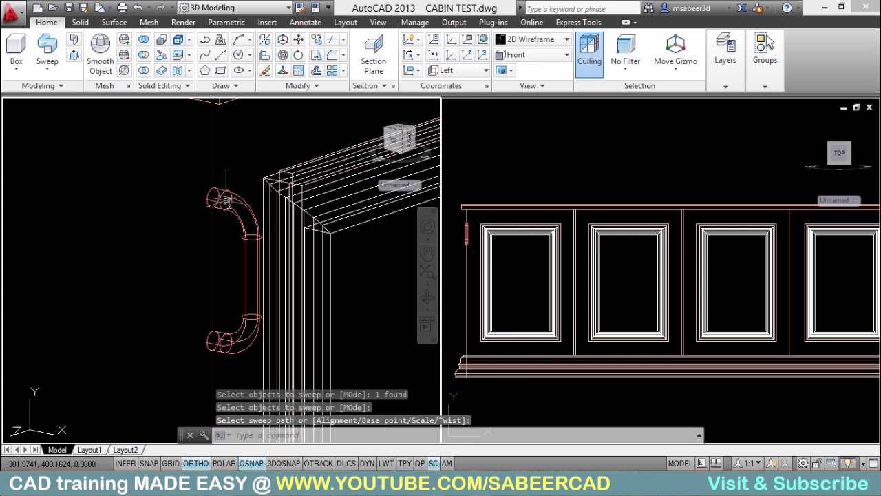
left_click(214, 200)
key("Escape")
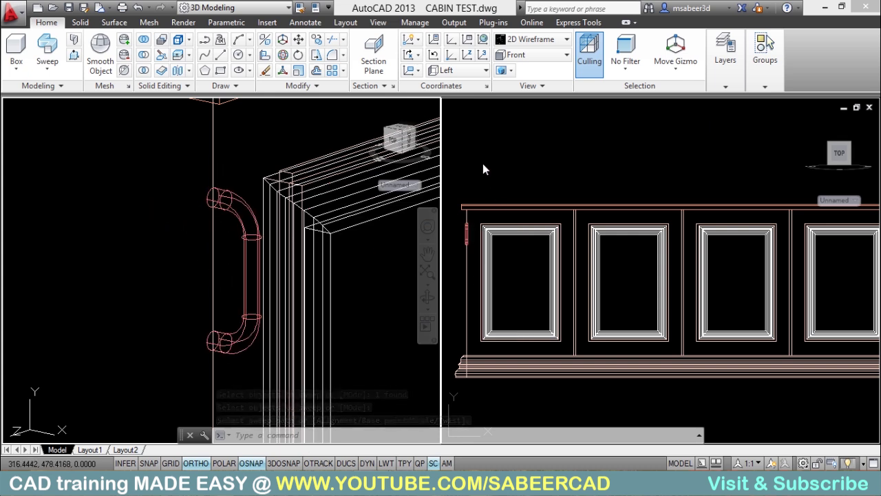
- In the front view, move the handle to the first door's upper corner beside the second door, with object snap and ortho off
left_click(475, 268)
scroll(492, 256, "up", 2)
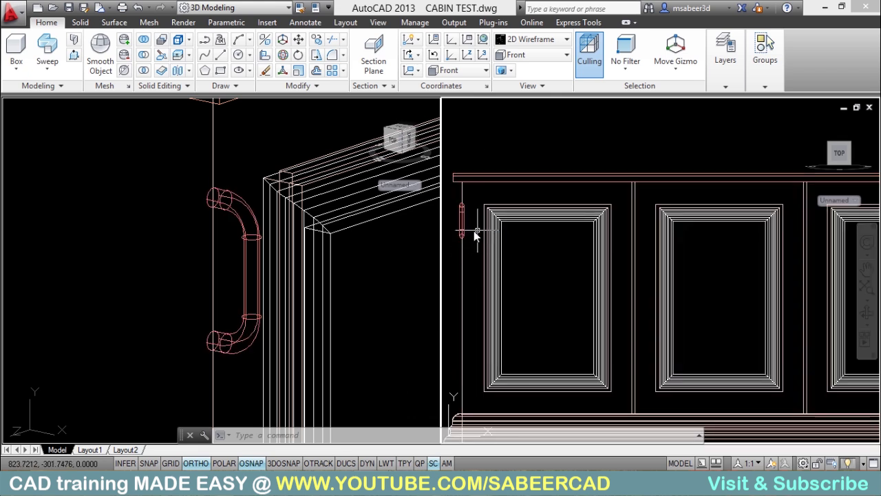
left_click(134, 266)
scroll(133, 266, "down", 4)
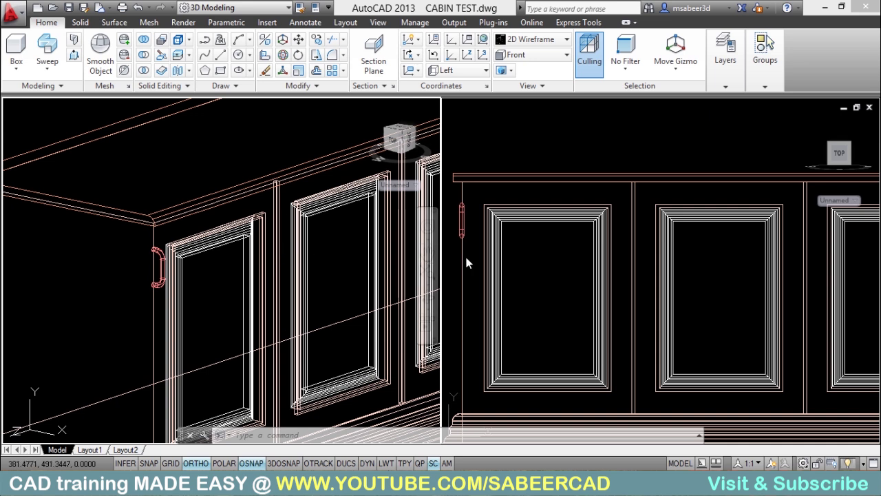
left_click(298, 39)
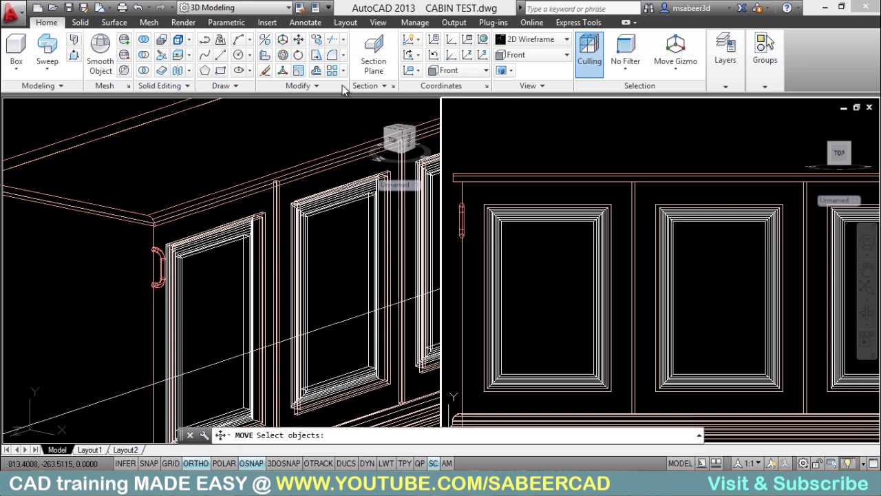
left_click(460, 231)
key("Return")
scroll(463, 218, "up", 3)
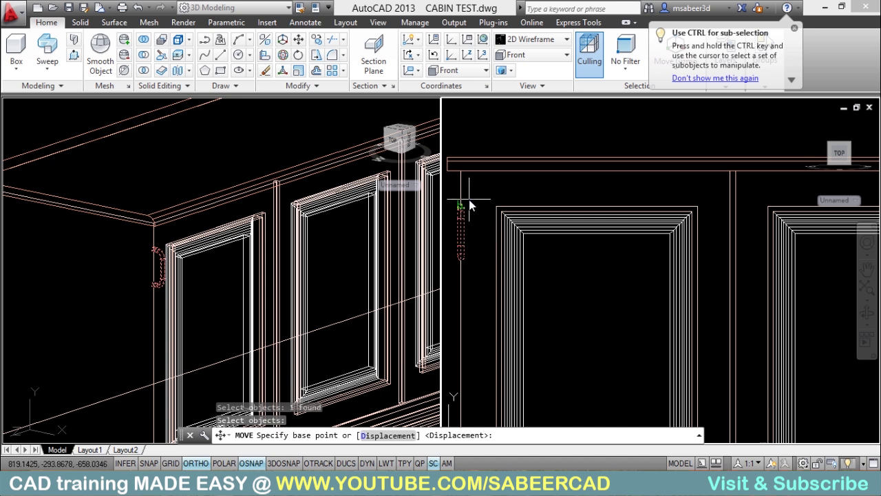
left_click(475, 195)
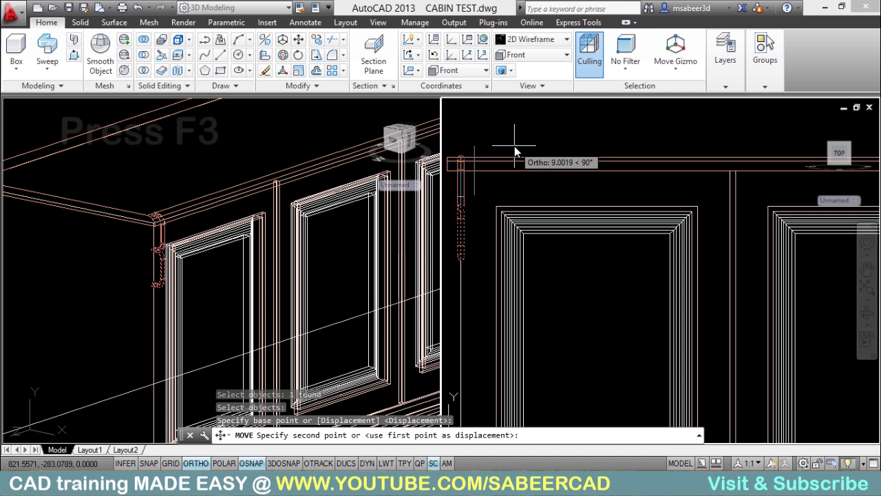
key("F3")
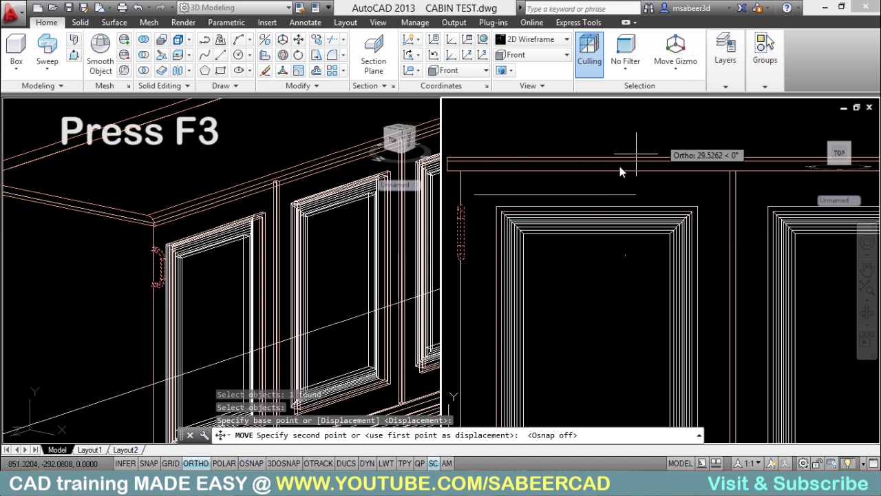
scroll(620, 166, "up", 2)
key("F8")
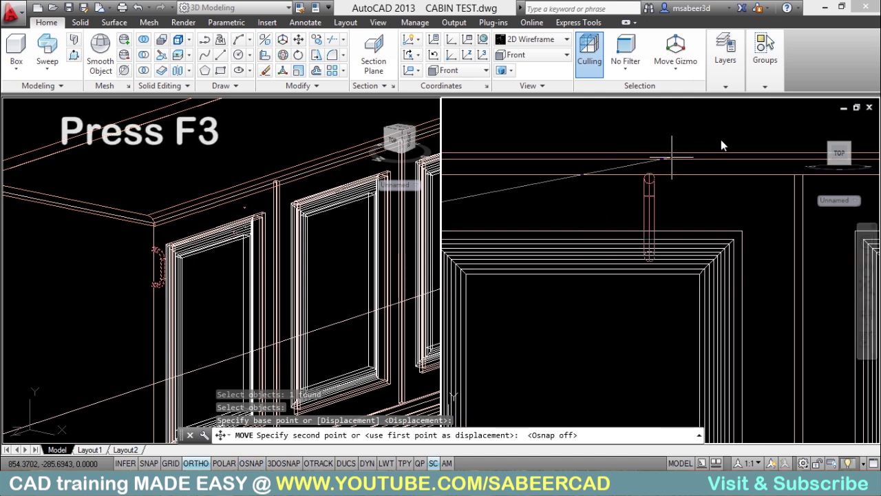
left_click(793, 181)
scroll(578, 217, "down", 2)
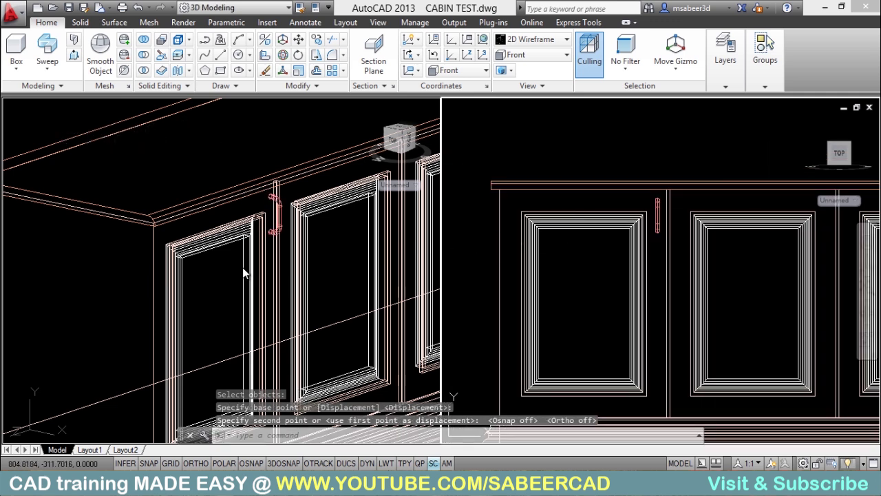
key("Escape")
- Mirror the handle onto the second door about the vertical joint between the first two doors, with object snap and ortho on, keeping the original
scroll(695, 206, "up", 2)
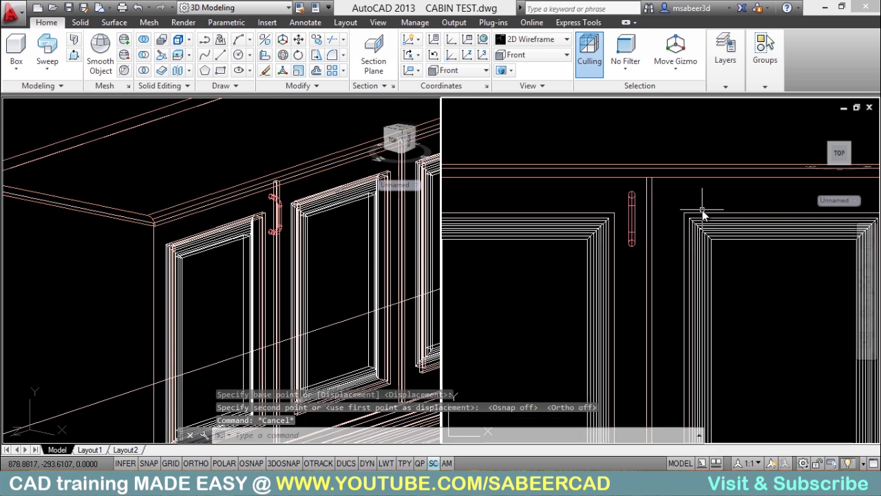
left_click(336, 86)
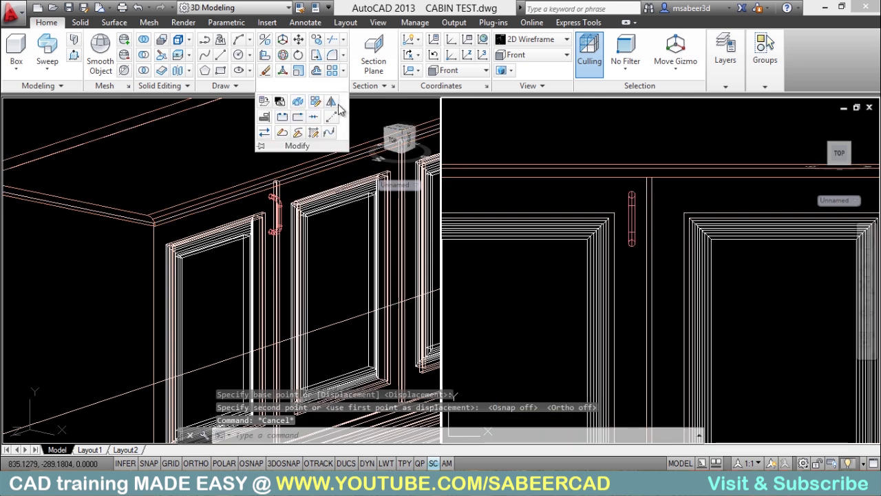
left_click(333, 103)
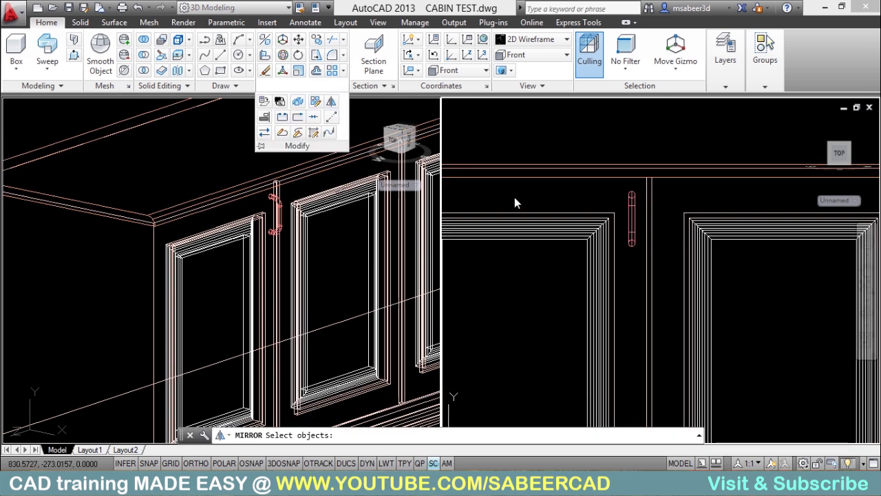
left_click(633, 206)
key("Return")
scroll(663, 202, "up", 3)
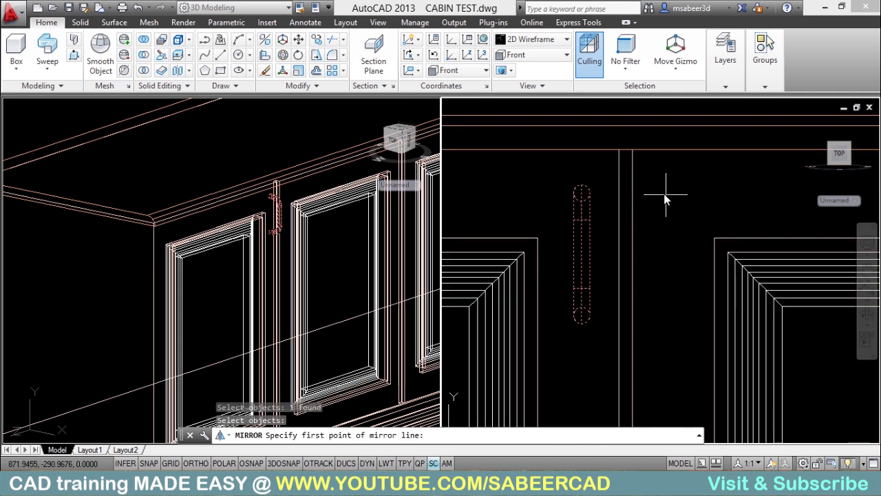
key("F3")
left_click(628, 151)
scroll(618, 265, "down", 2)
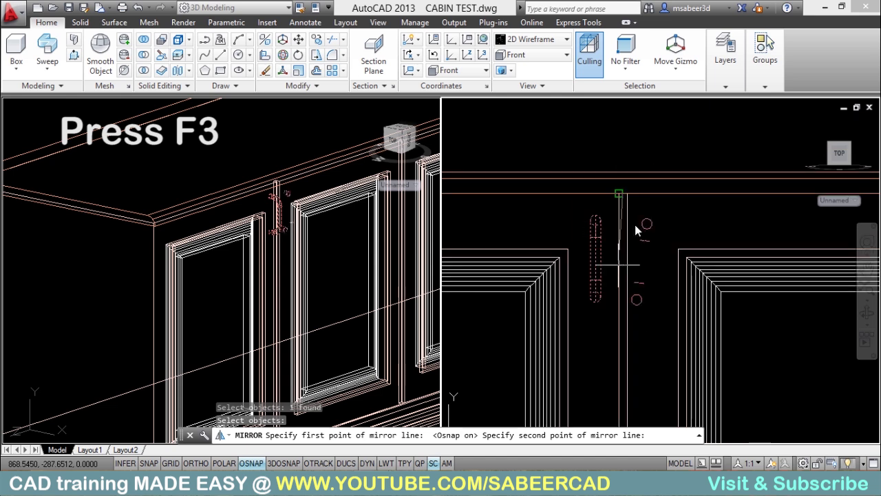
key("F8")
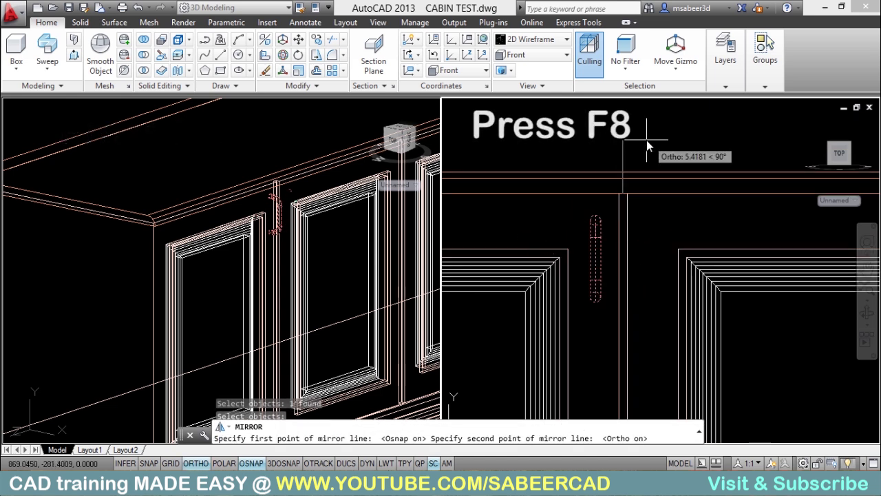
left_click(642, 136)
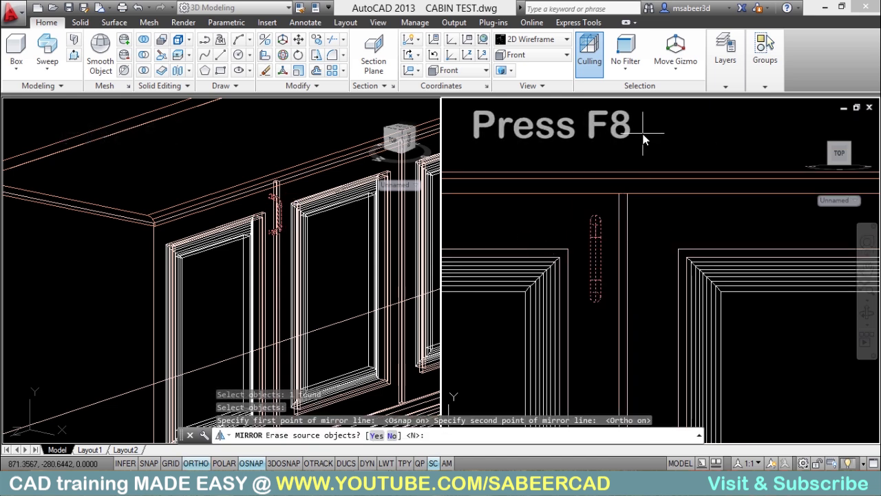
key("Return")
scroll(530, 201, "down", 5)
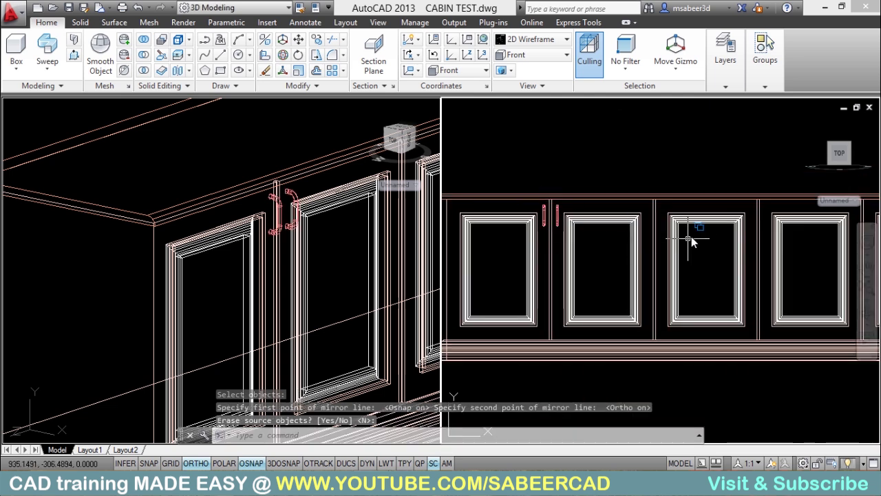
- Mirror the pair of handles about the vertical joint between the second and third doors, keeping the originals
middle_click_drag(679, 230, 615, 230)
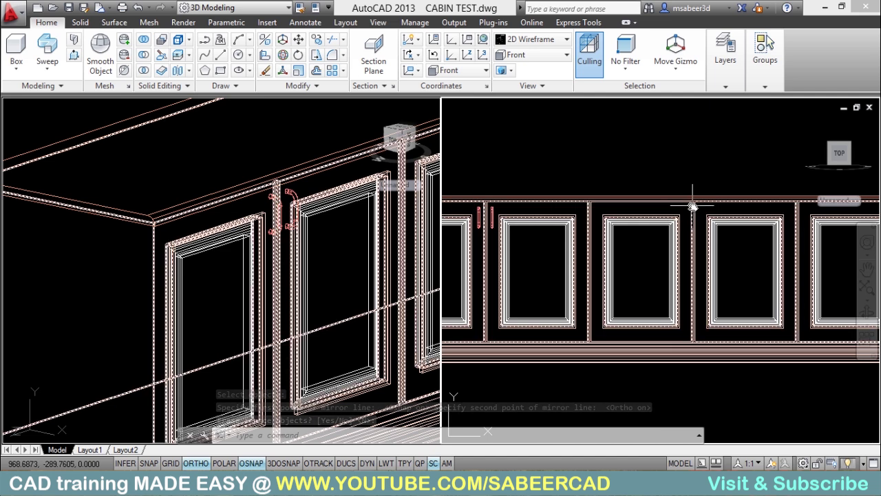
key("Escape")
key("Escape")
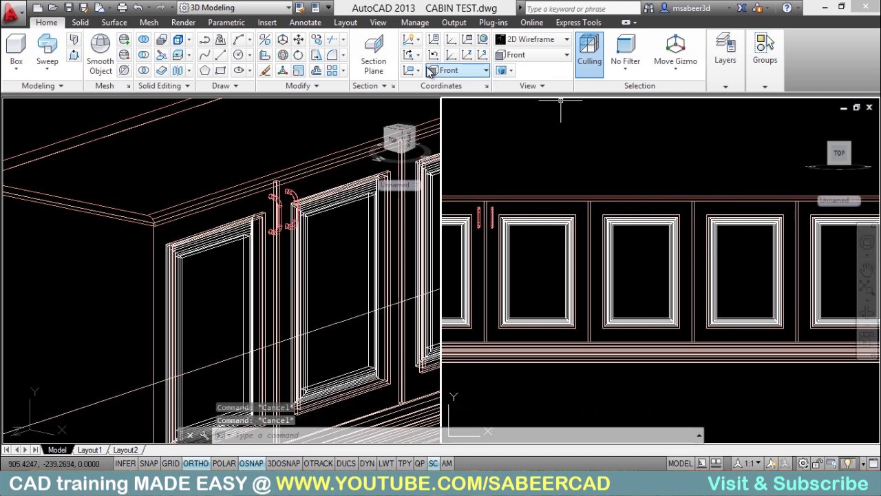
left_click(330, 86)
left_click(331, 101)
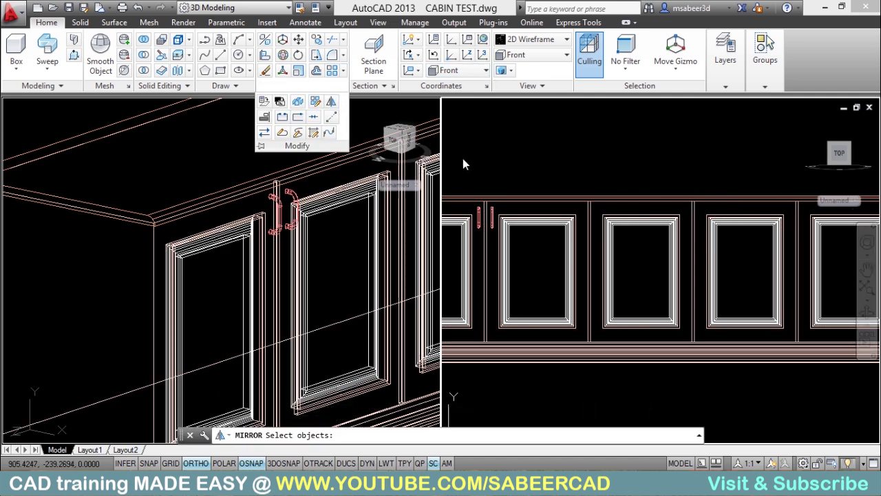
left_click(468, 175)
left_click(523, 251)
key("Return")
scroll(620, 200, "up", 5)
left_click(480, 222)
scroll(696, 324, "down", 4)
left_click(658, 221)
scroll(620, 217, "down", 1)
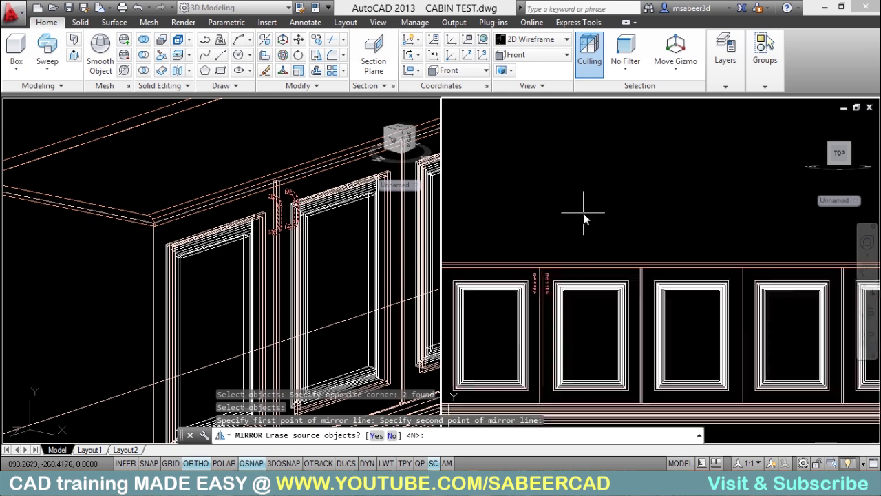
scroll(583, 213, "down", 1)
key("Return")
scroll(775, 307, "up", 2)
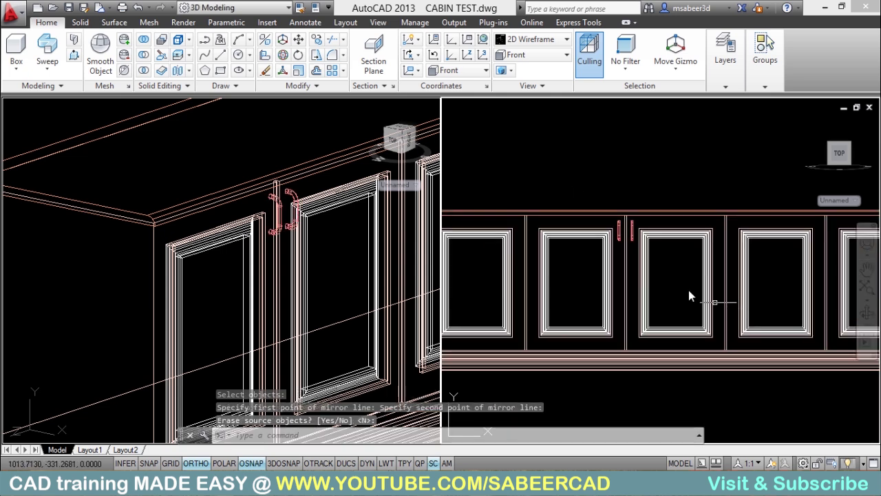
- Mirror the middle pair of handles about the vertical joint between the fourth and fifth doors, keeping the originals
scroll(661, 286, "down", 3)
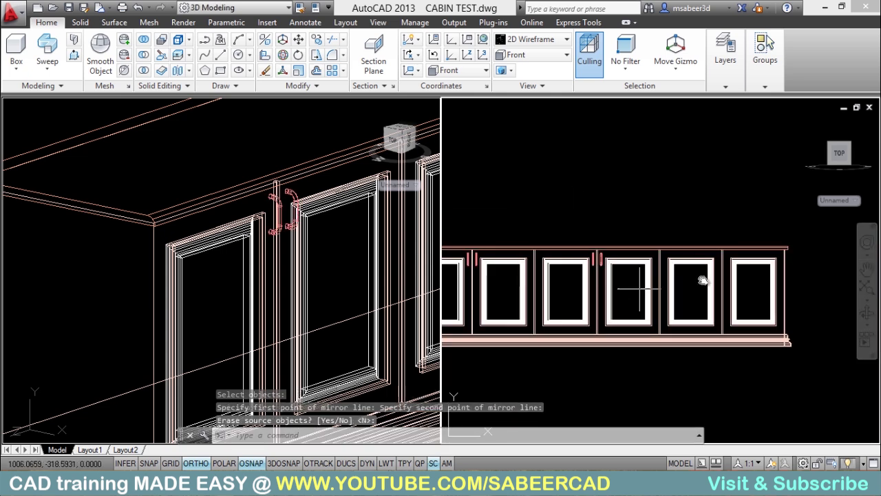
scroll(750, 193, "down", 2)
scroll(675, 241, "up", 5)
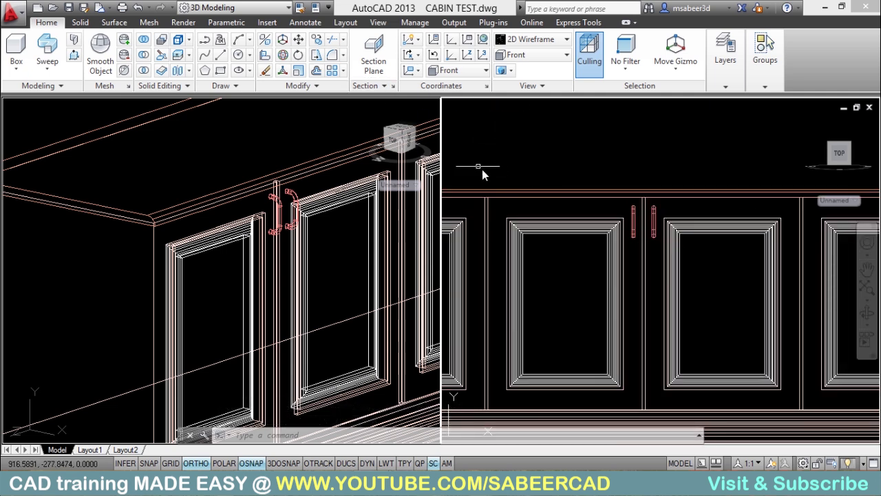
key("Return")
left_click(612, 167)
left_click(662, 238)
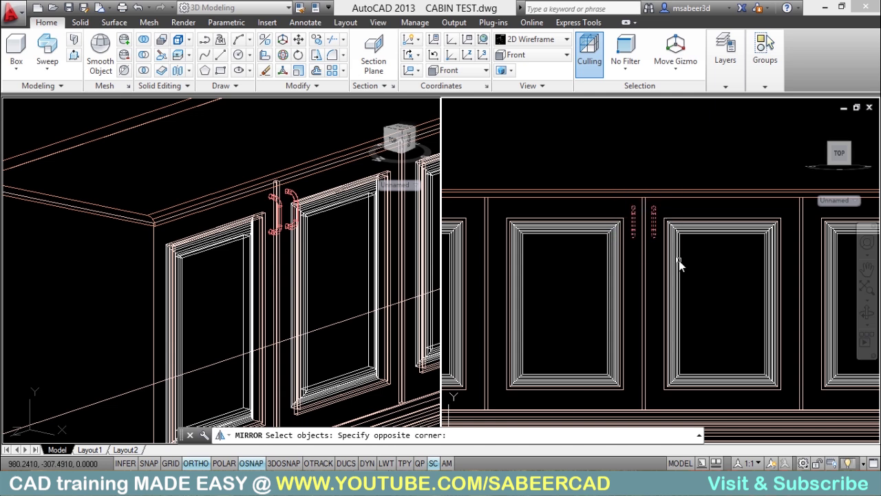
key("Return")
scroll(665, 244, "down", 3)
scroll(599, 229, "up", 6)
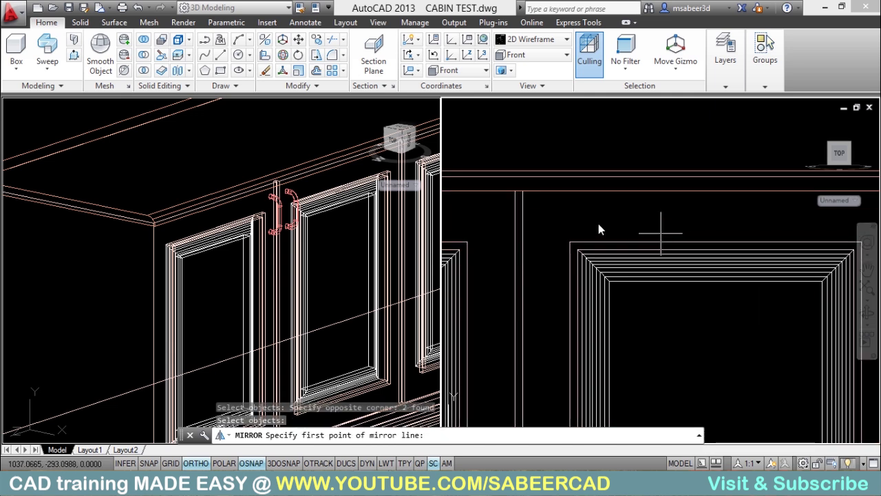
scroll(517, 196, "up", 4)
left_click(528, 206)
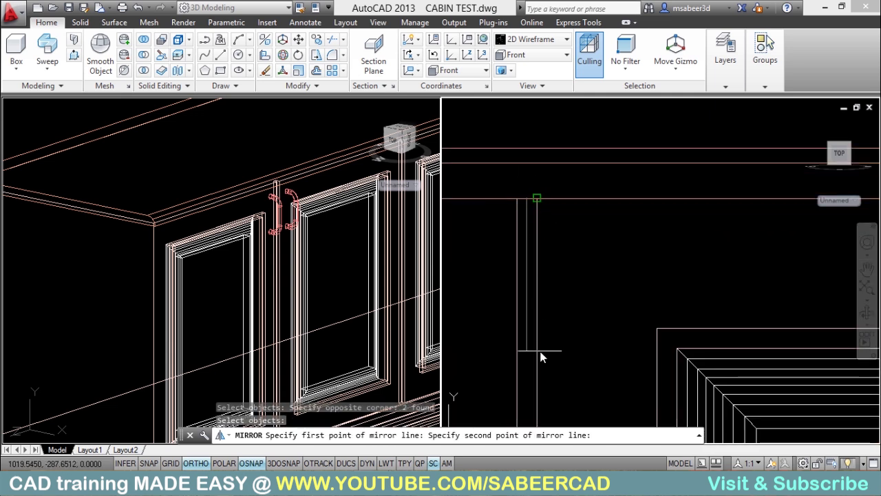
scroll(567, 236, "down", 3)
left_click(575, 204)
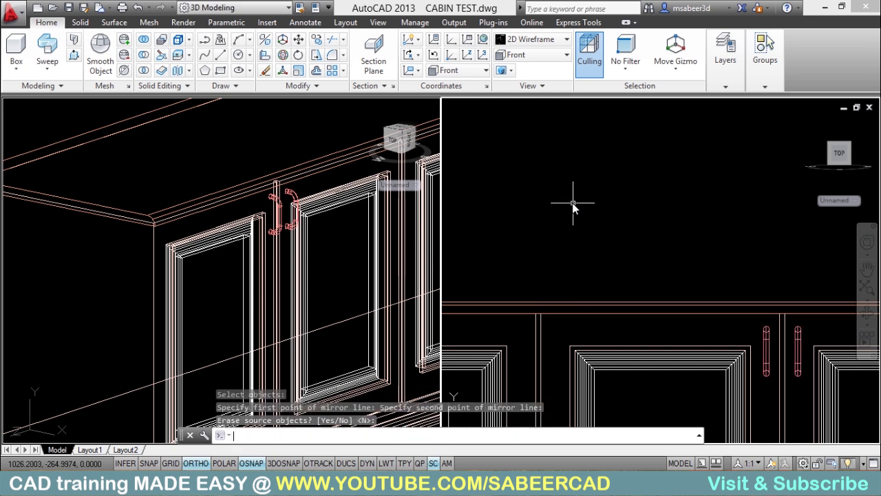
key("Return")
- Set the 3D viewport to the Realistic visual style
scroll(578, 203, "down", 3)
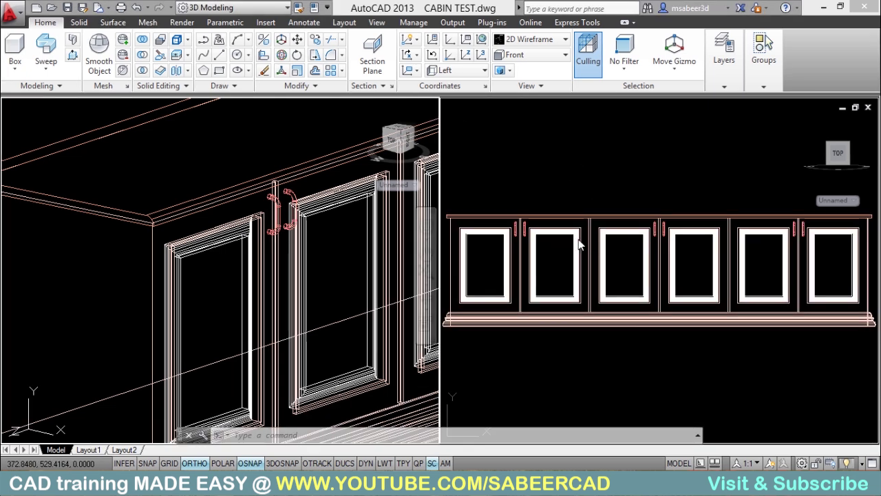
left_click(92, 111)
left_click(131, 182)
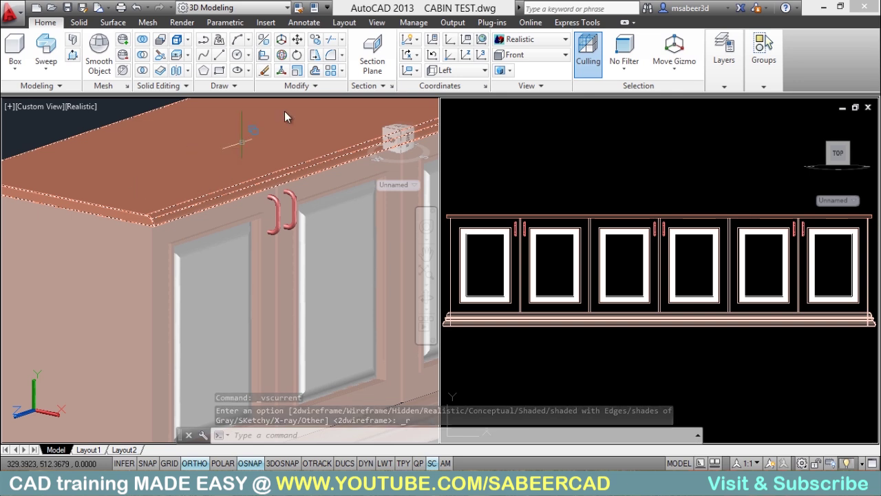
- Assign the Rough - Red granite material from the Autodesk Library's Stone category to the countertop slab
left_click(182, 22)
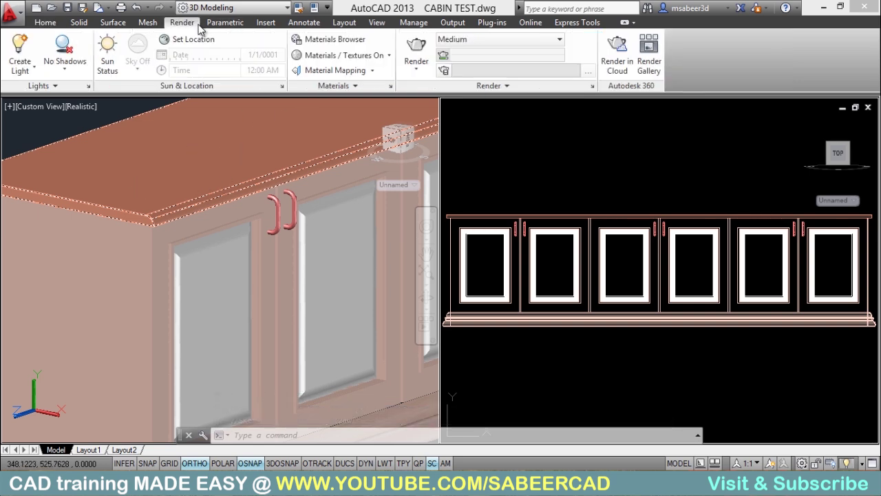
left_click(319, 41)
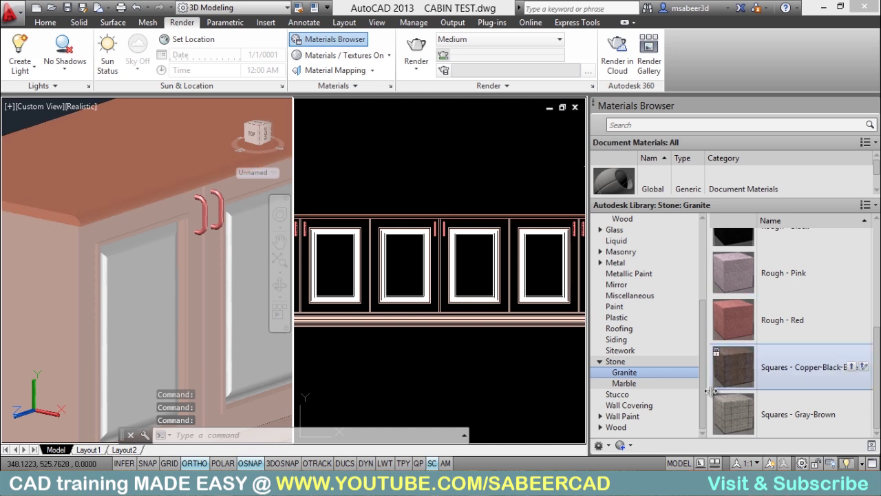
left_click(617, 362)
left_click(627, 376)
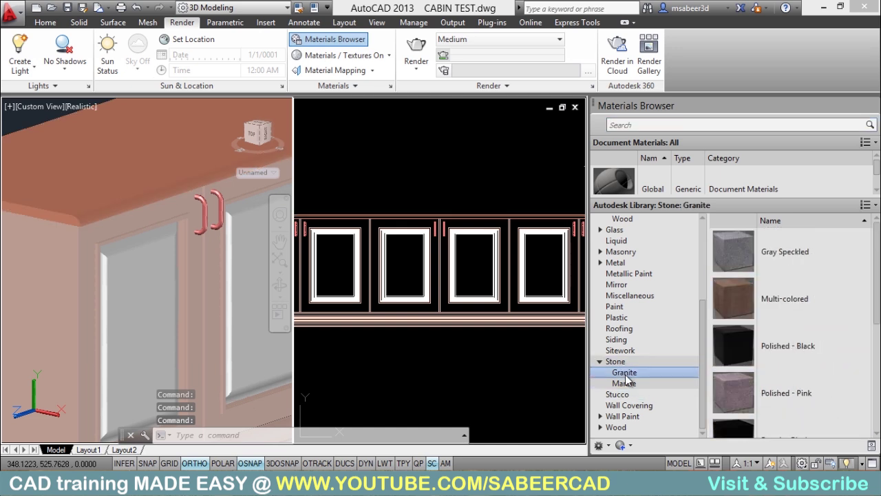
scroll(811, 355, "down", 5)
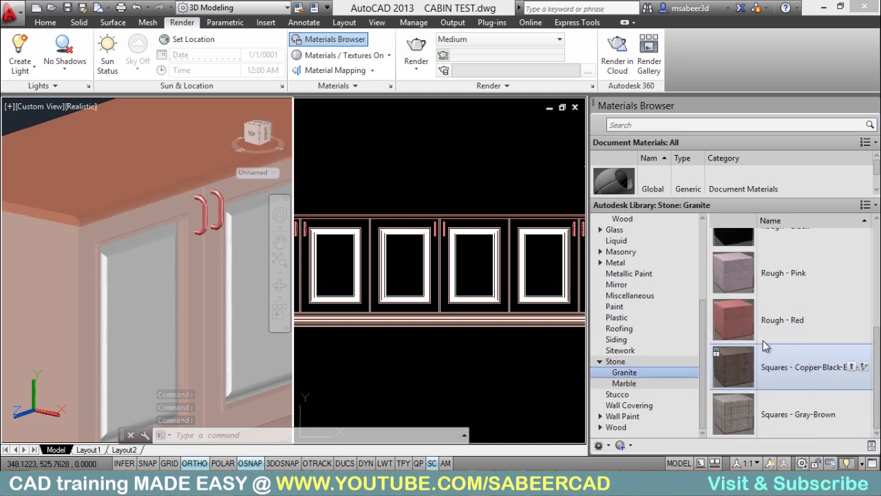
left_click_drag(727, 319, 46, 124)
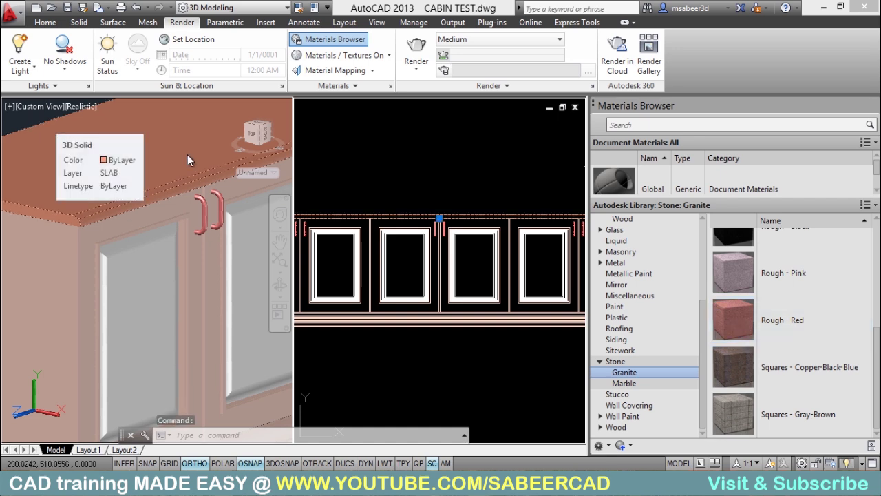
right_click(732, 322)
left_click(768, 331)
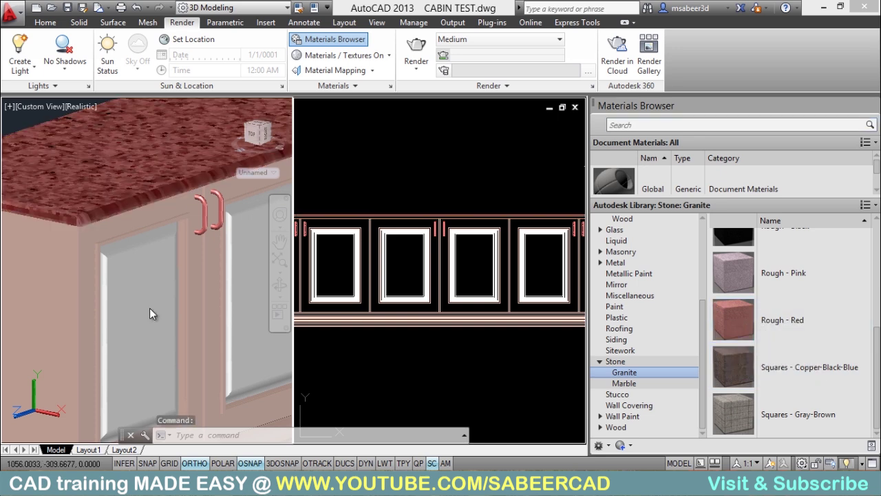
- Orbit the shaded counter to show its end and front, and close the Materials Browser
scroll(183, 282, "down", 2)
left_click(233, 276)
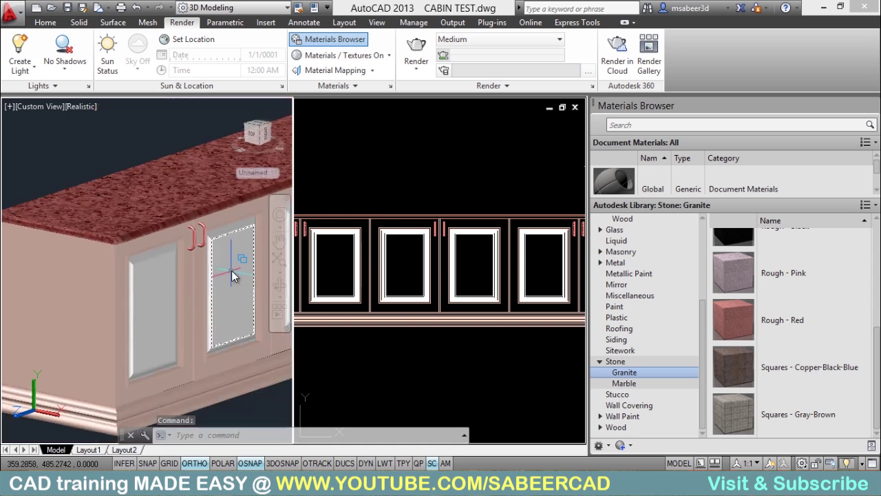
middle_click_drag(232, 275, 201, 260, "shift")
left_click(328, 39)
left_click(177, 158)
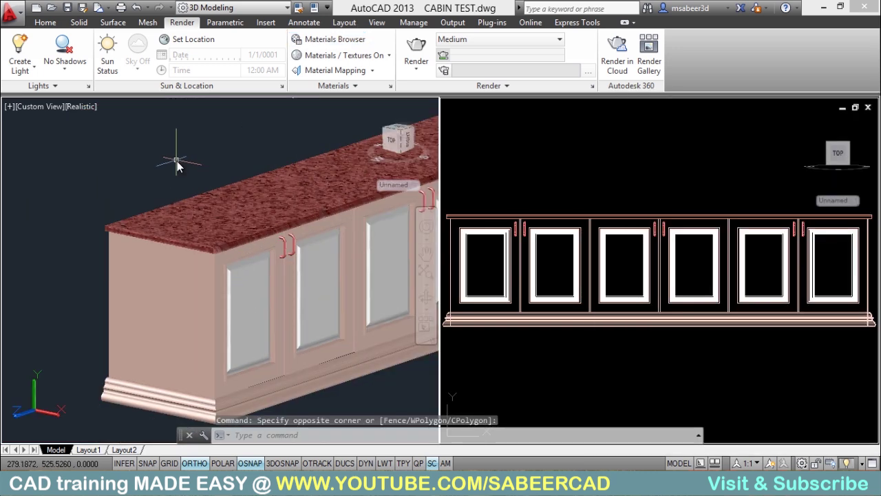
left_click(233, 243)
left_click(152, 173)
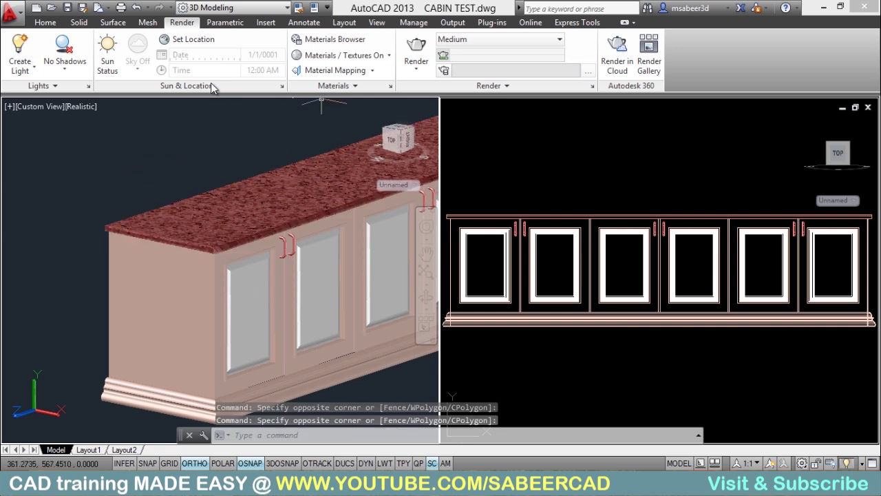
- Change the model viewport configuration to a single viewport showing the whole shaded counter
left_click(51, 23)
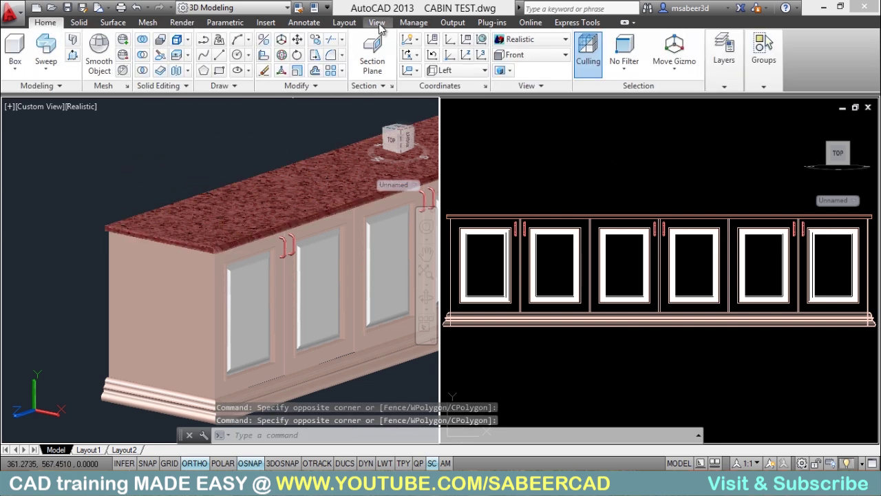
left_click(377, 23)
left_click(478, 64)
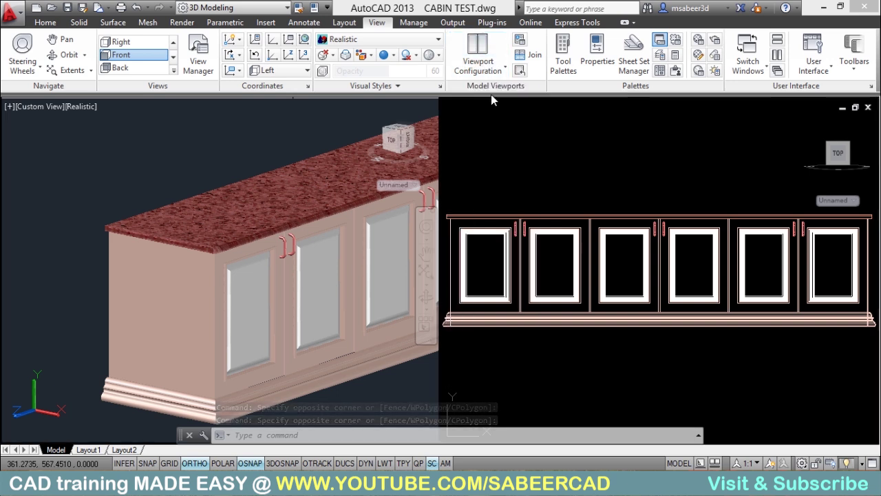
scroll(296, 252, "down", 2)
scroll(351, 279, "up", 3)
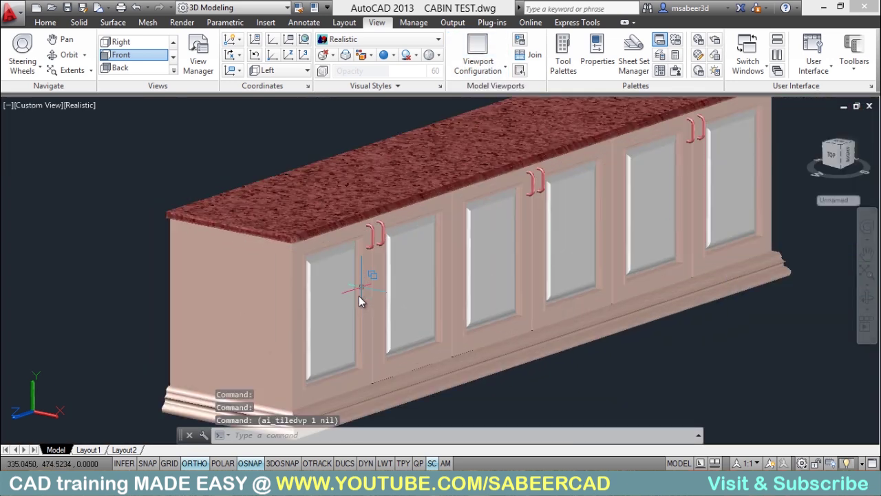
scroll(437, 306, "down", 2)
scroll(437, 306, "up", 1)
left_click(563, 375)
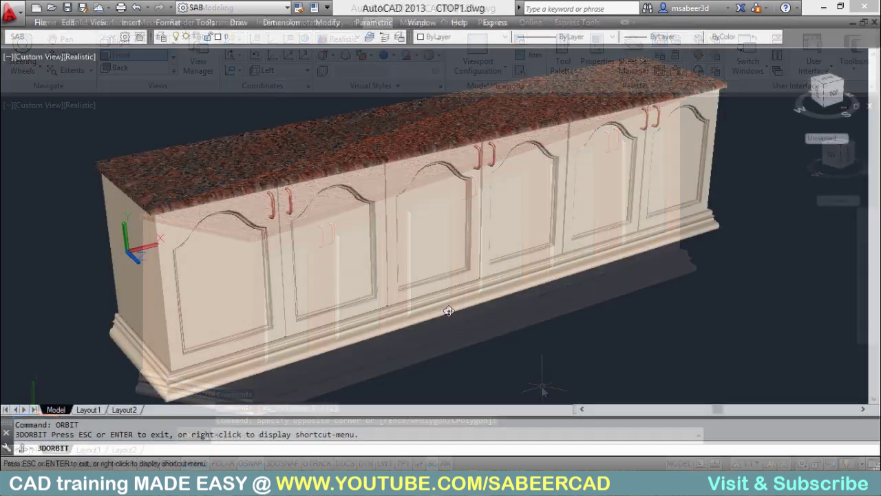
- Orbit and zoom around the counter with arched door panels in CTOP1.dwg to examine its doors, handles and top
mouse_move(448, 307)
left_mouse_down()
mouse_move(500, 291)
mouse_move(440, 301)
mouse_move(360, 255)
mouse_move(348, 258)
mouse_move(356, 269)
mouse_move(379, 248)
mouse_move(364, 234)
left_mouse_up()
scroll(385, 220, "up", 8)
scroll(402, 199, "down", 5)
scroll(402, 198, "up", 5)
scroll(402, 198, "down", 5)
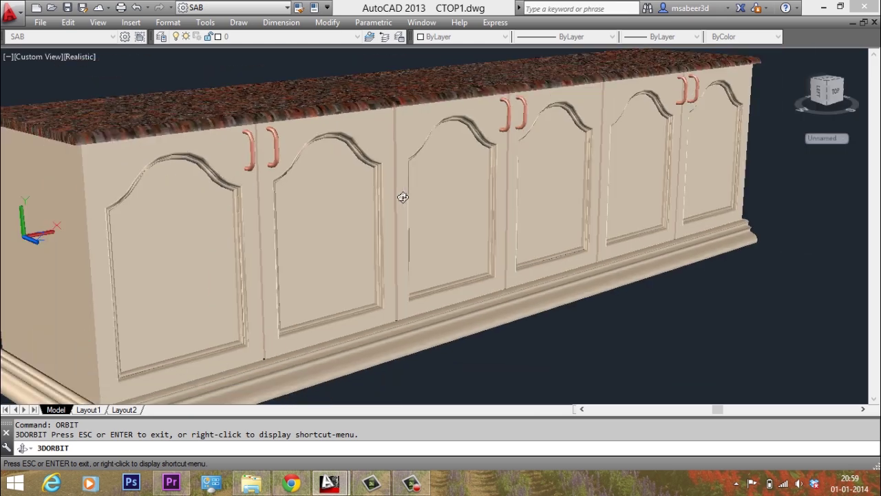
- Switch to new counter top1.dwg, set perspective projection, and orbit and zoom around the counter to examine its panelled doors and granite top
left_click_drag(403, 198, 354, 231)
scroll(361, 243, "up", 2)
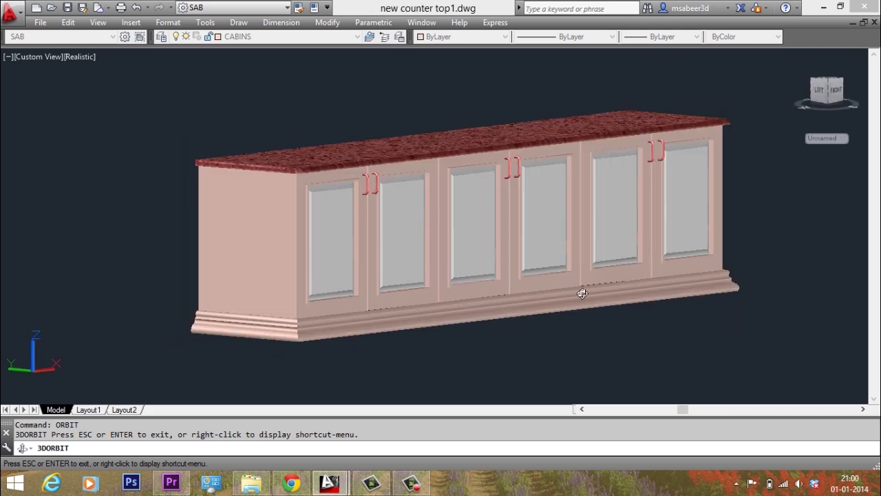
left_click_drag(581, 291, 460, 228)
right_click(460, 227)
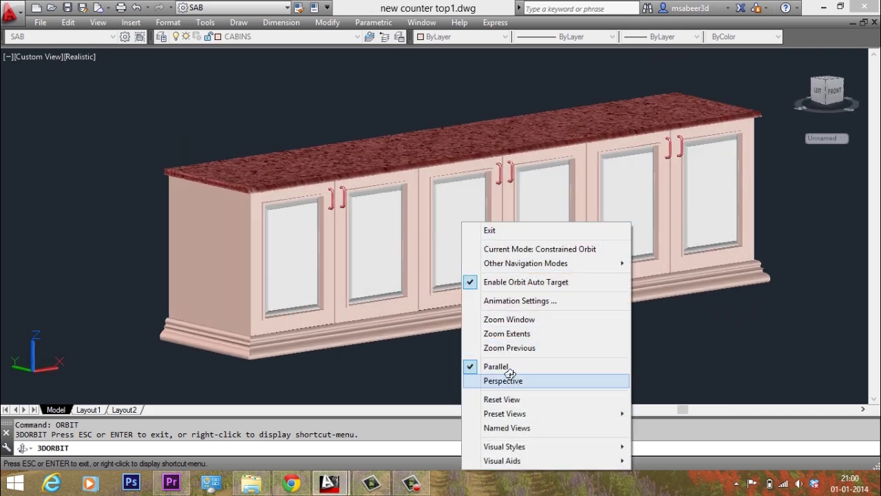
left_click(497, 381)
mouse_move(394, 279)
left_mouse_down()
mouse_move(405, 292)
mouse_move(400, 309)
mouse_move(379, 265)
mouse_move(370, 271)
mouse_move(370, 299)
mouse_move(386, 294)
mouse_move(383, 277)
left_mouse_up()
scroll(395, 287, "up", 3)
scroll(392, 252, "down", 3)
scroll(383, 287, "up", 3)
- Return the counter view to parallel projection and change its visual style to 2D Wireframe
right_click(422, 219)
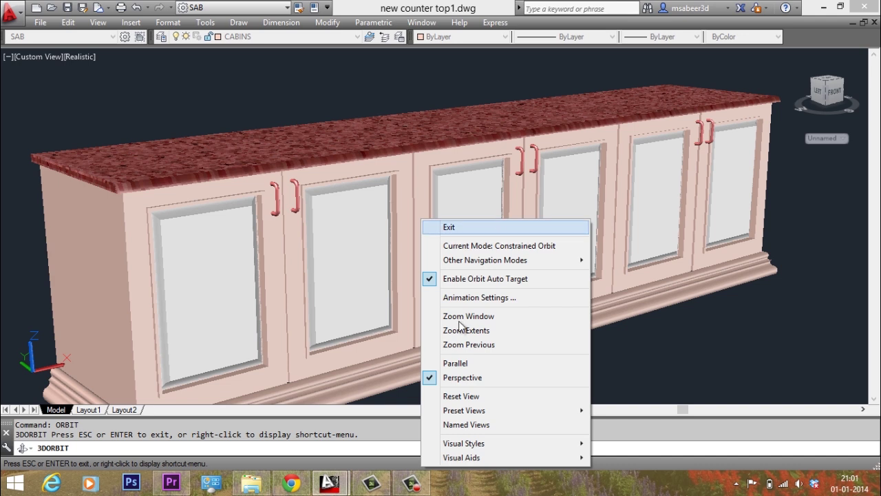
left_click(455, 363)
right_click(86, 68)
left_click(88, 73)
left_click(84, 57)
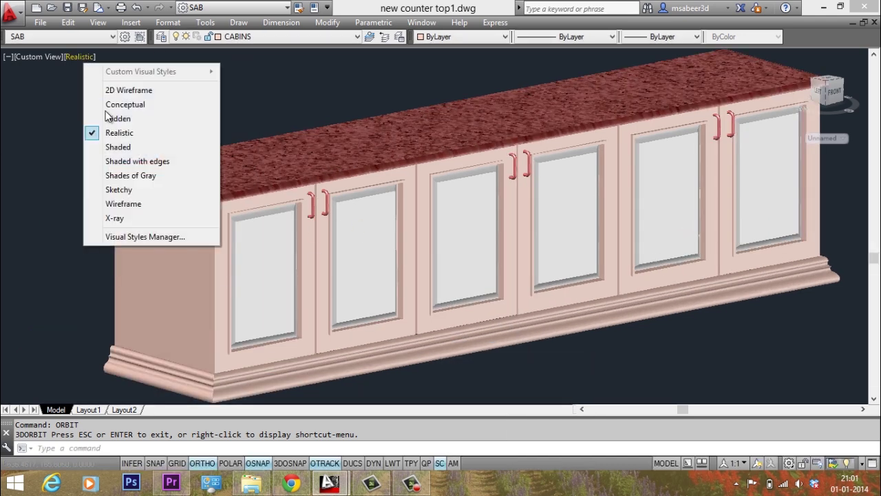
left_click(121, 90)
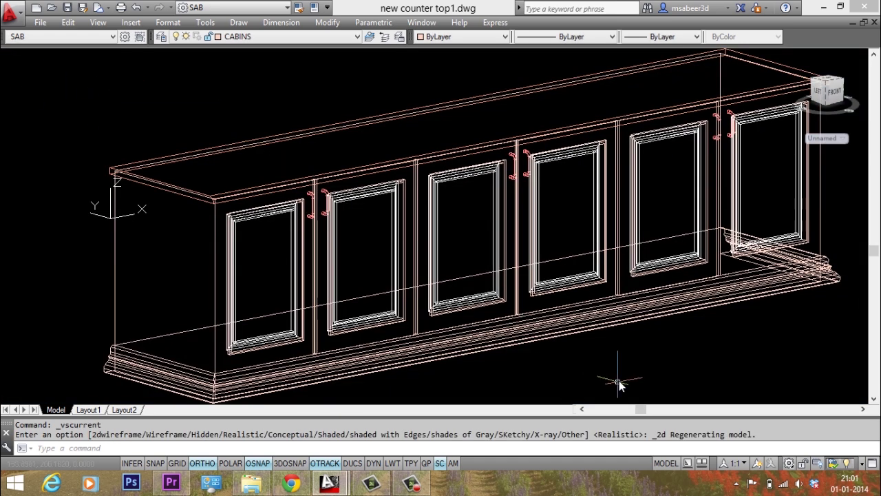
- Set the drawing's insertion base point with the BASE command, picking a point on the counter's third door
left_click(648, 384)
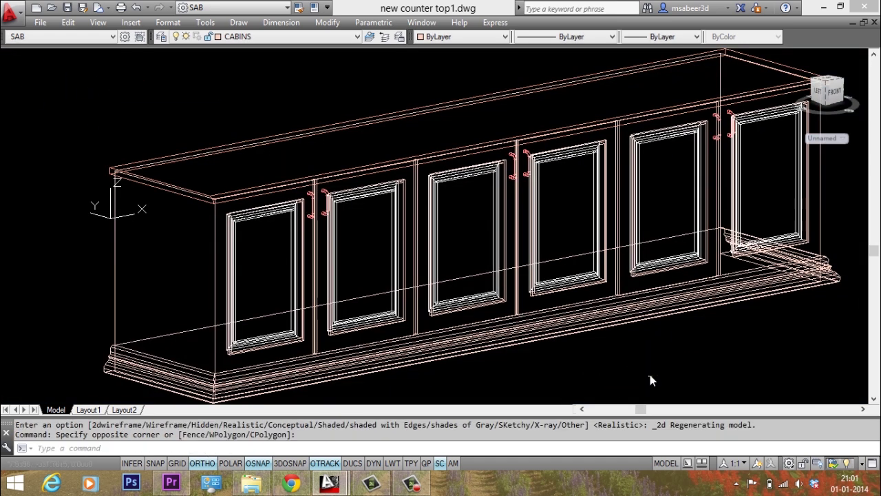
key("Return")
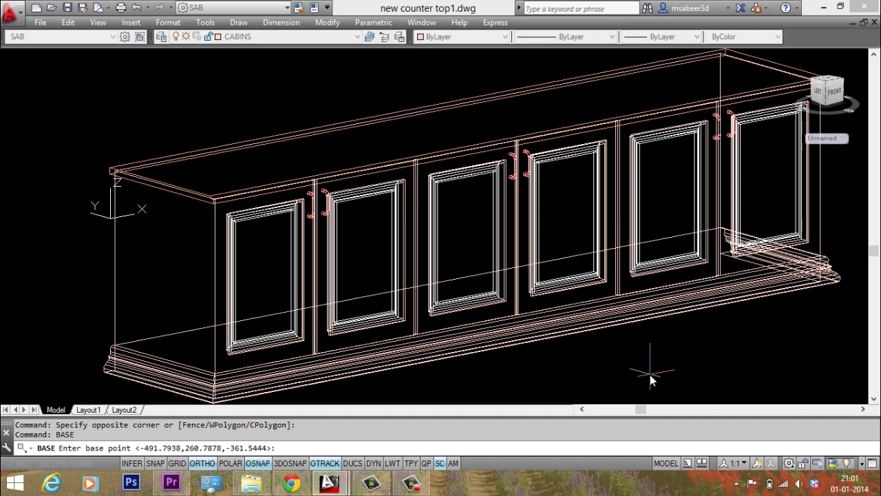
left_click(472, 275)
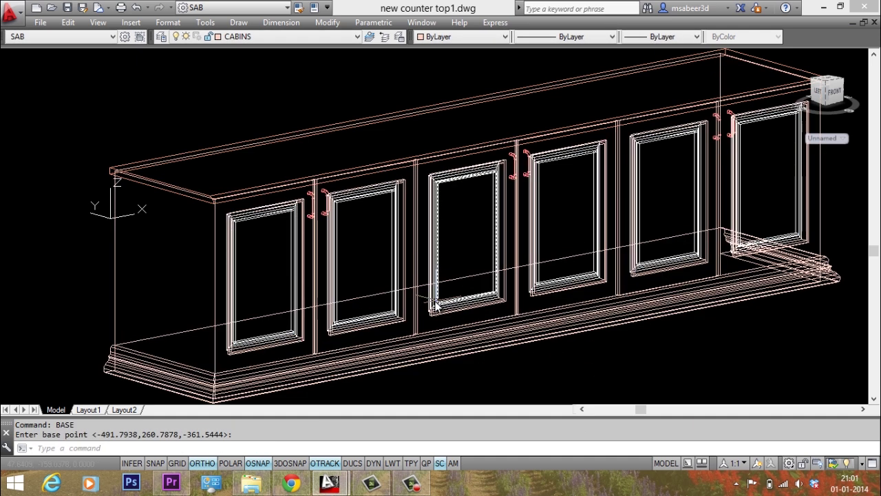
left_click(579, 362)
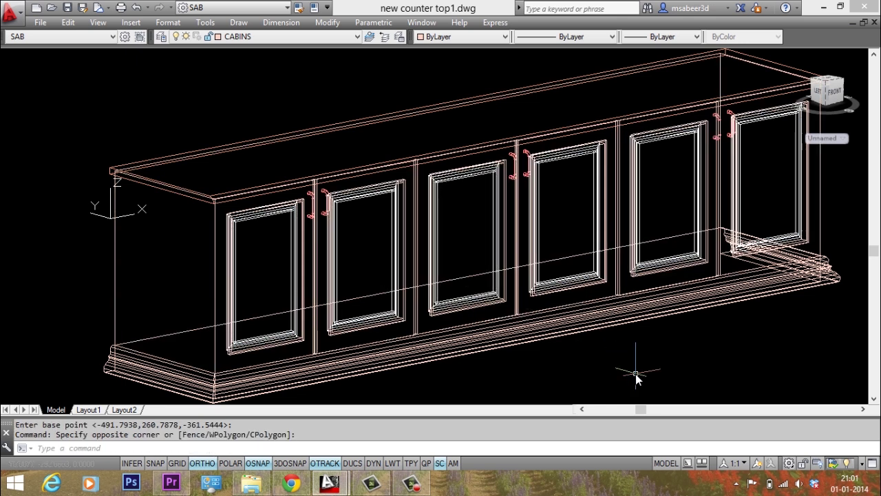
- Start saving the drawing as a new file on the Desktop, using the existing CABIN TEST.dwg as the file name
key("Return")
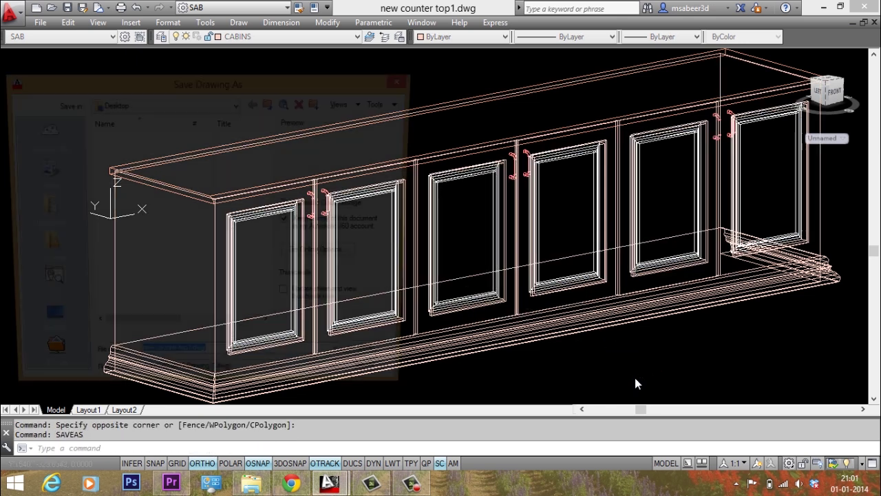
left_click(130, 258)
left_click(199, 367)
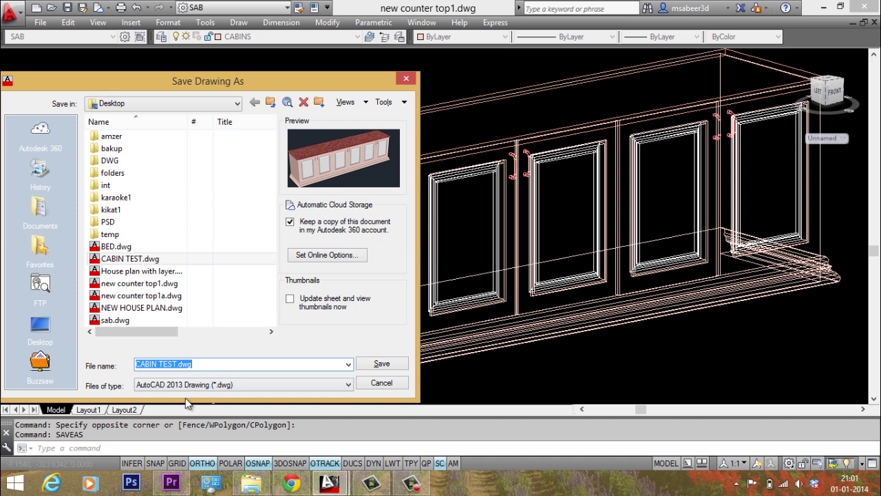